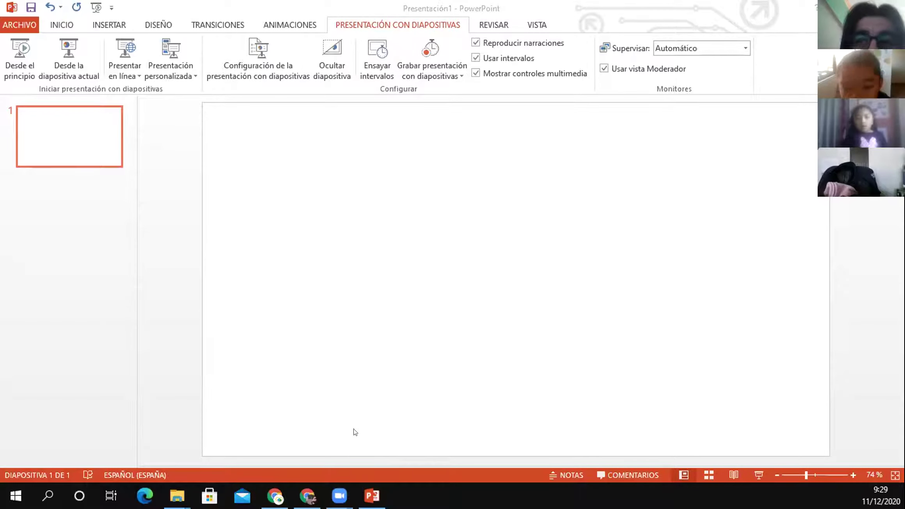
- Switch to Chrome and run a Google image search for "fondo de navidad" in a new tab
click(308, 496)
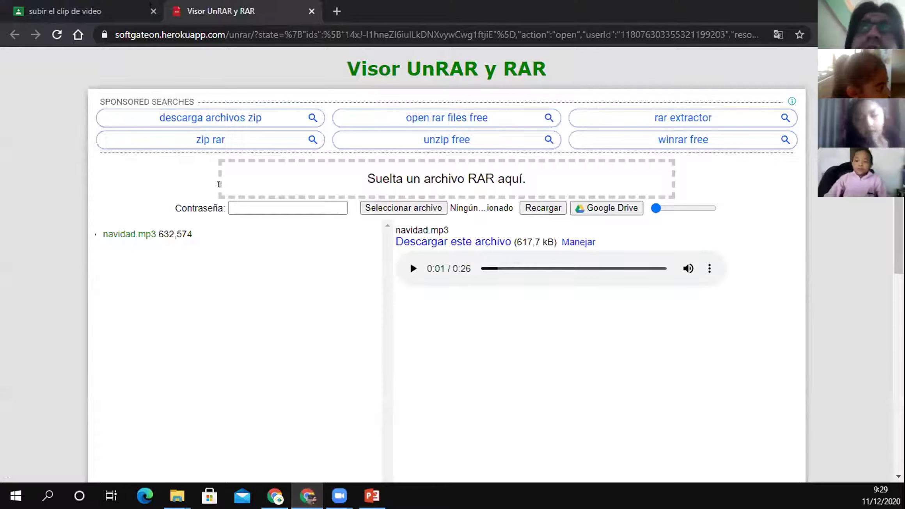
click(337, 11)
click(300, 283)
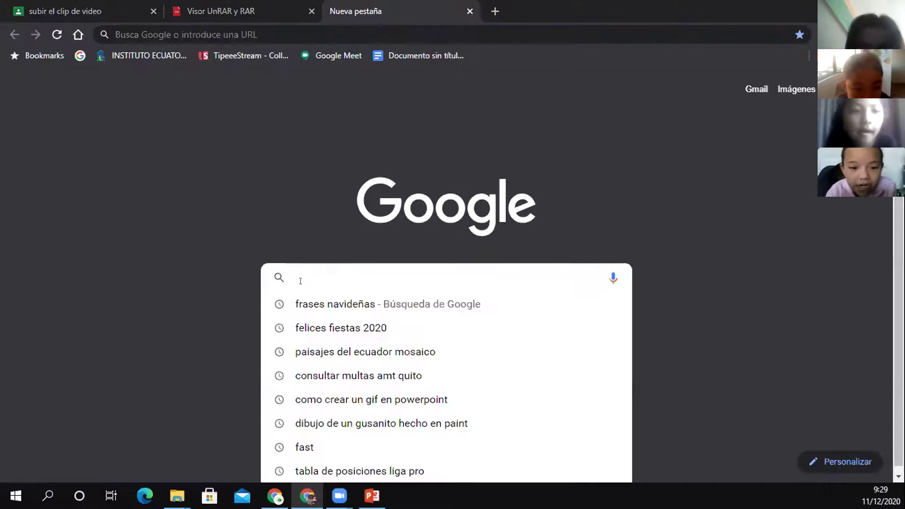
text(fondo d)
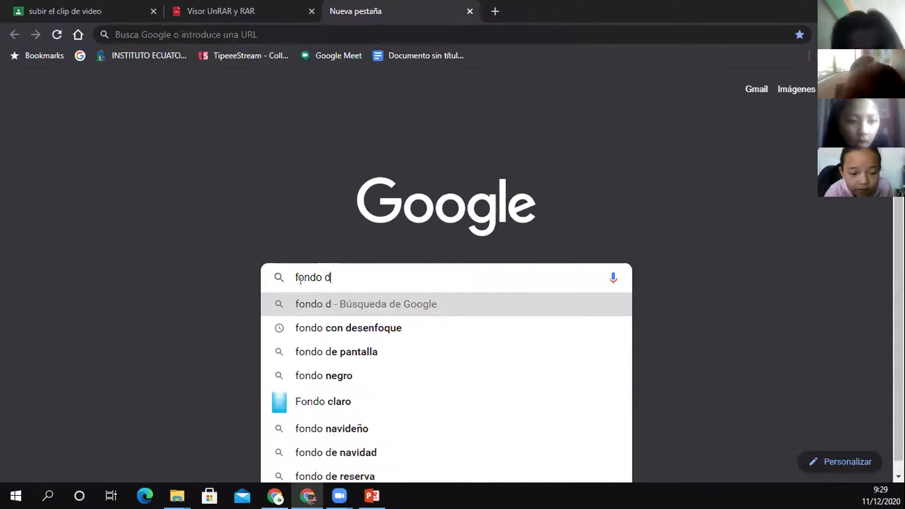
text(e navidad)
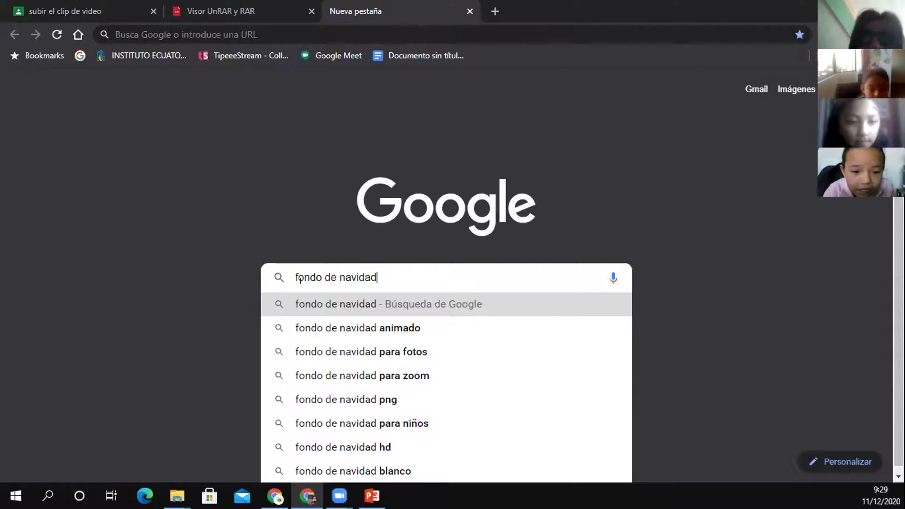
key(Return)
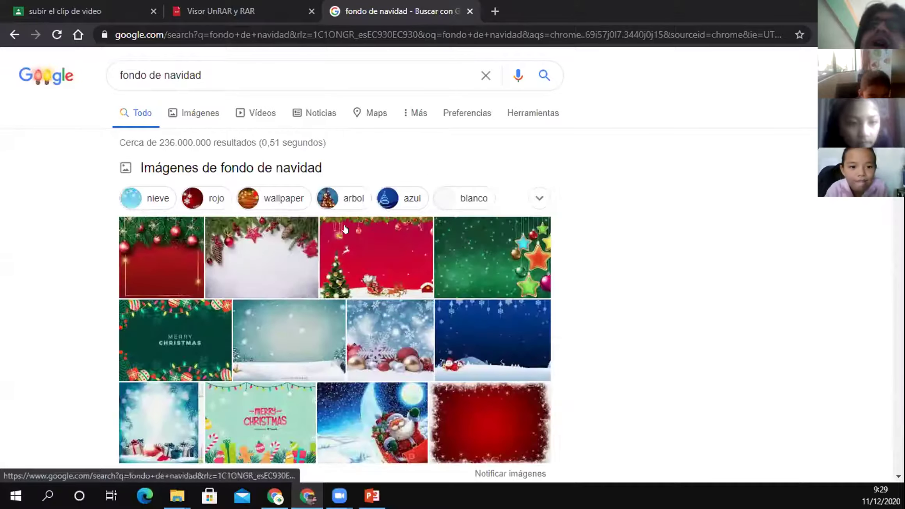
click(184, 111)
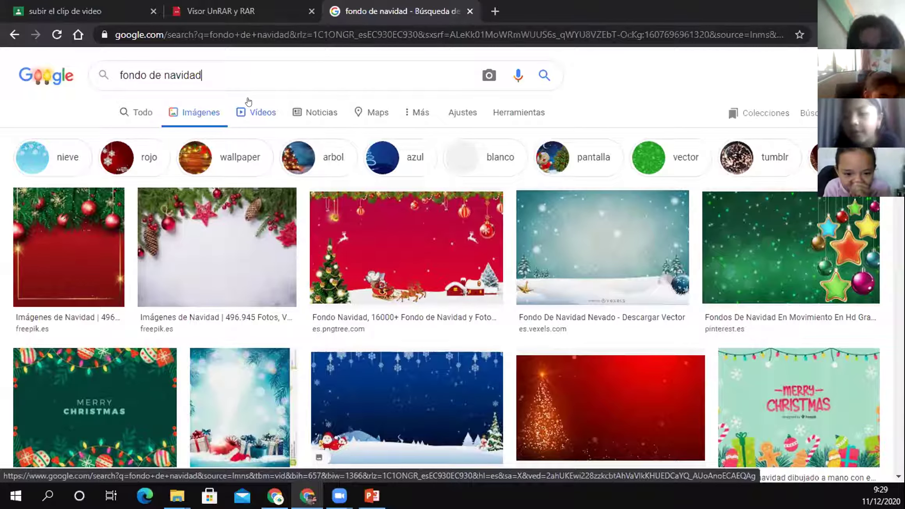
- Refine the image search to "fondo de navidad neon" and browse the results
text(neo)
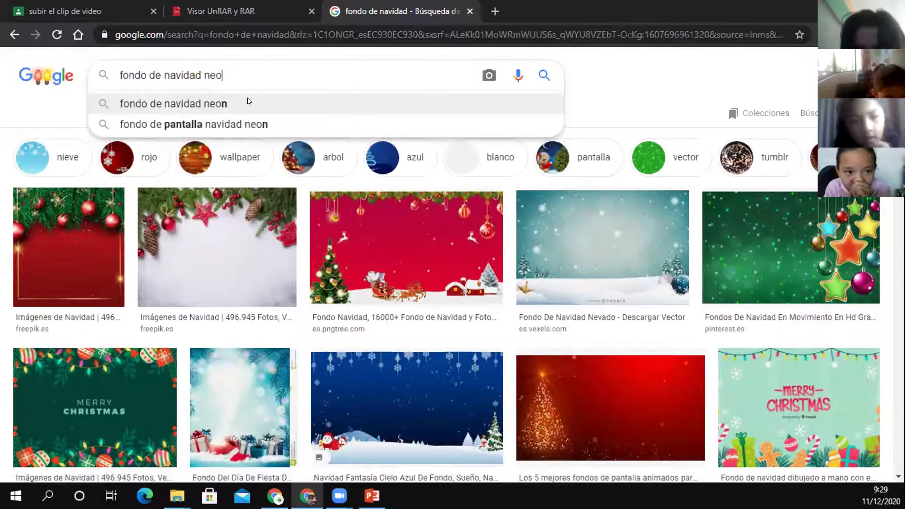
text(n)
key(Return)
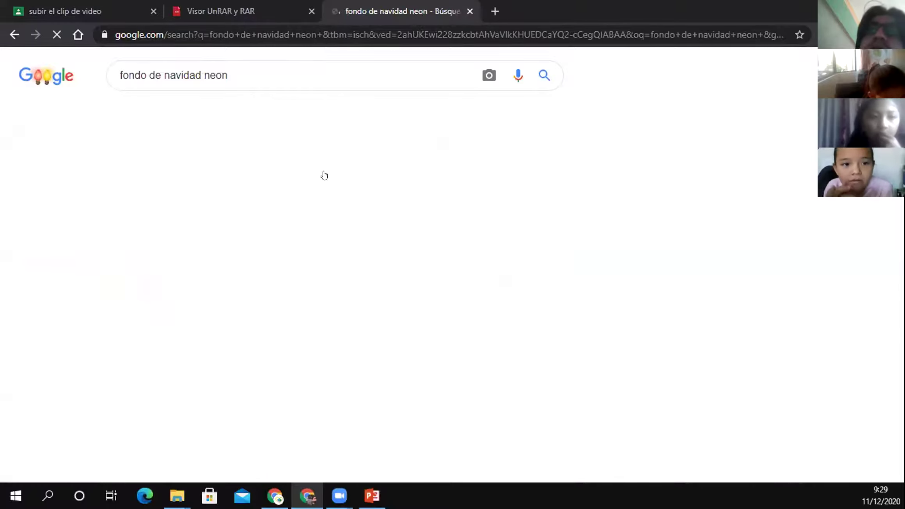
scroll(632, 249, down, 1)
scroll(117, 351, down, 5)
scroll(80, 234, up, 4)
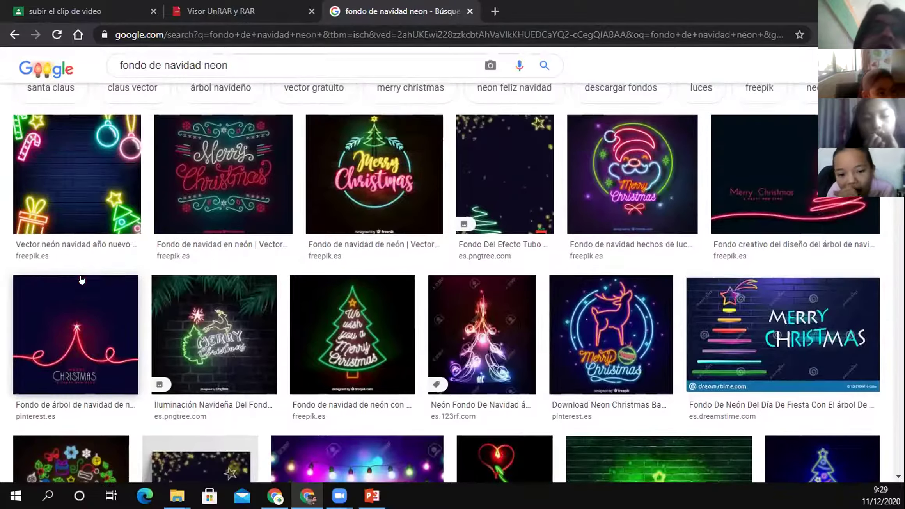
- Copy the Freepik neon image with candy canes, ornaments and gift on a blue brick wall, and switch to PowerPoint
click(80, 198)
right_click(714, 258)
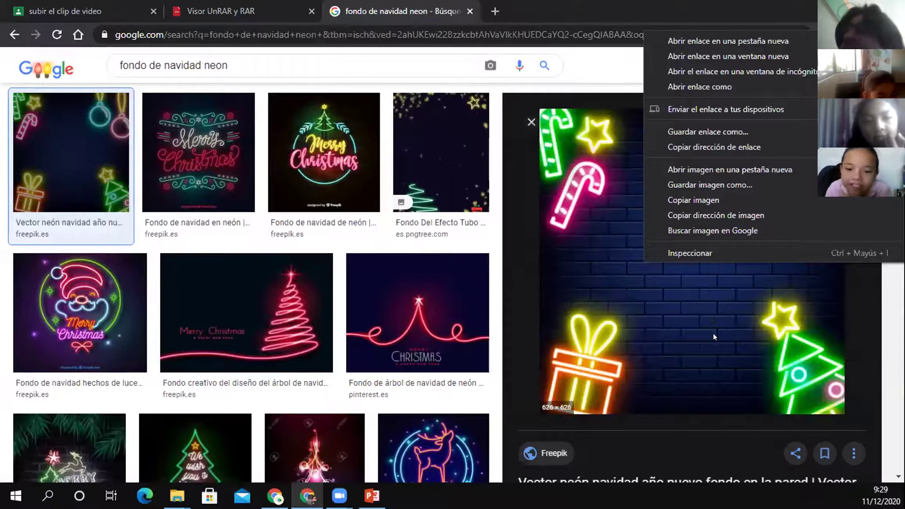
click(691, 200)
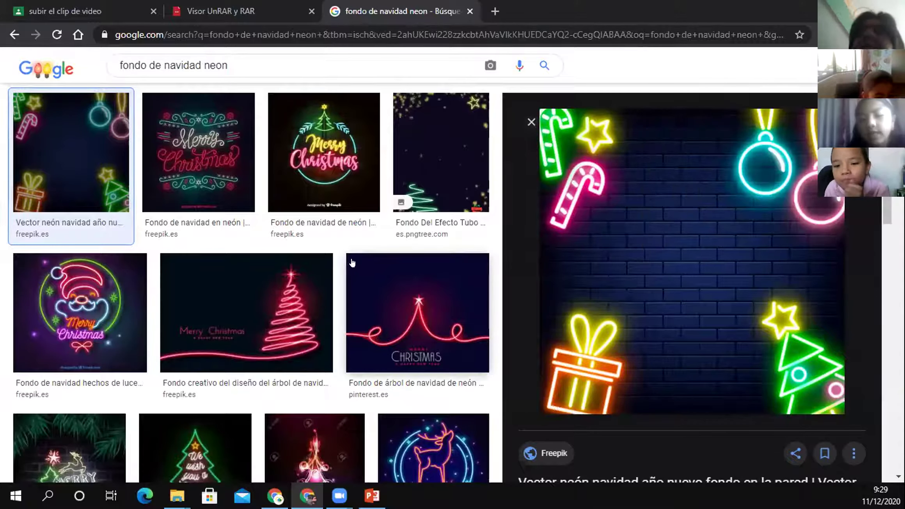
click(371, 495)
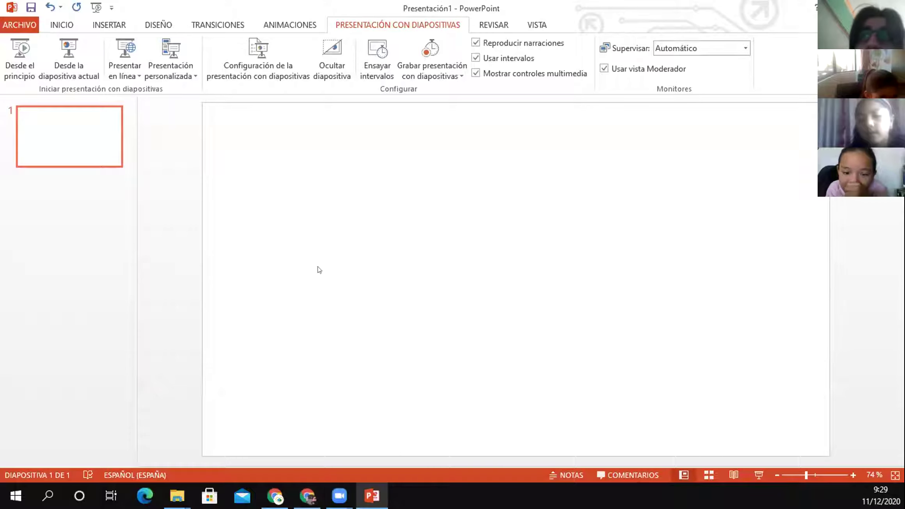
- Try placing the copied neon image on the blank slide as a movable picture, and undo it
right_click(275, 216)
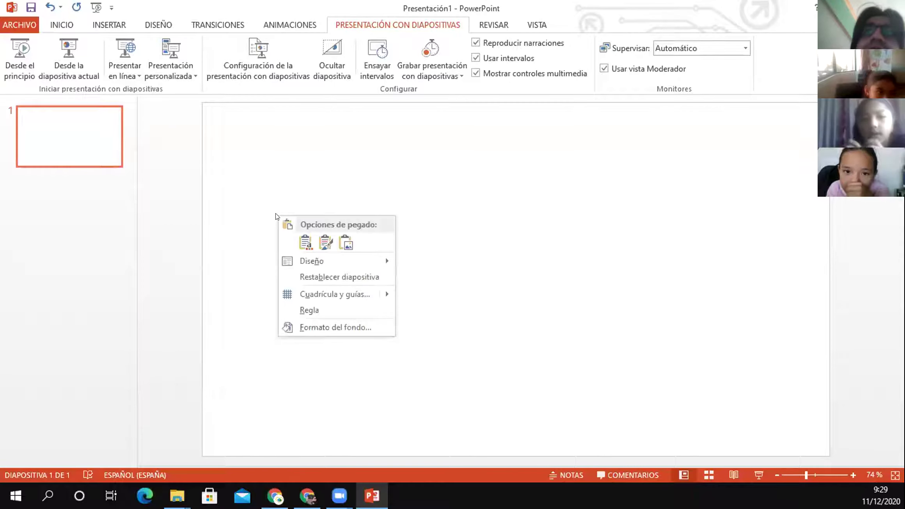
click(344, 245)
drag(406, 177, 294, 178)
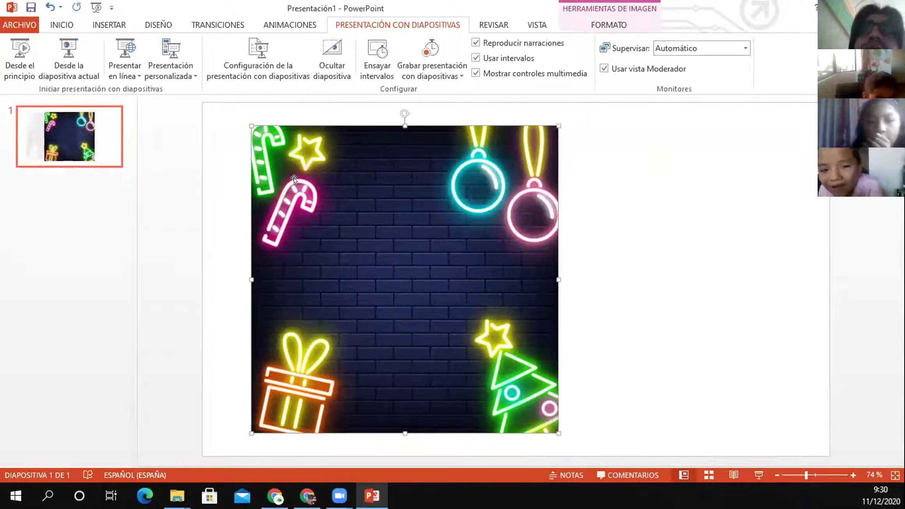
key(ctrl+z)
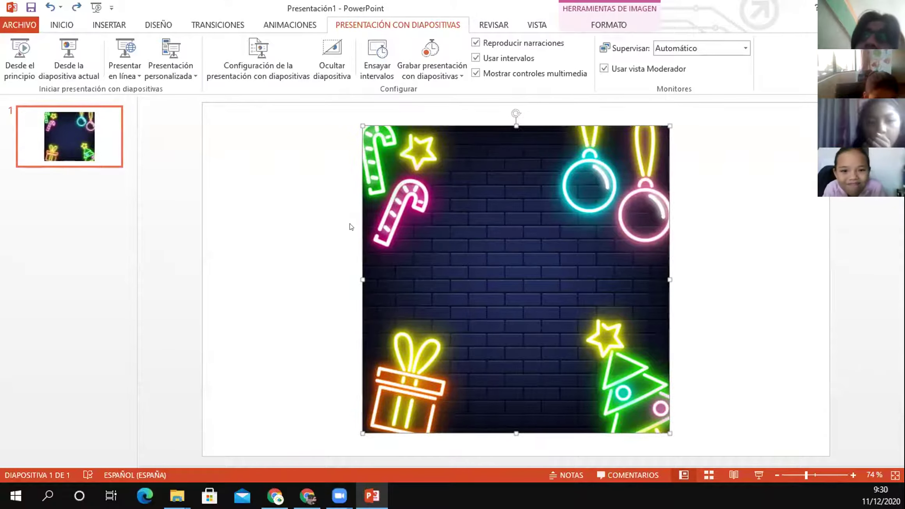
key(ctrl+z)
- Give the slide background a picture fill using the neon image from the clipboard
right_click(239, 205)
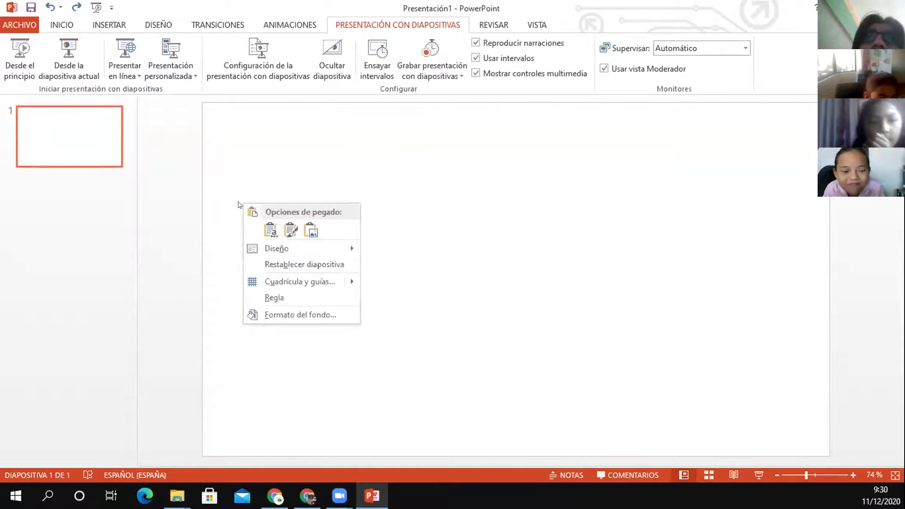
click(287, 315)
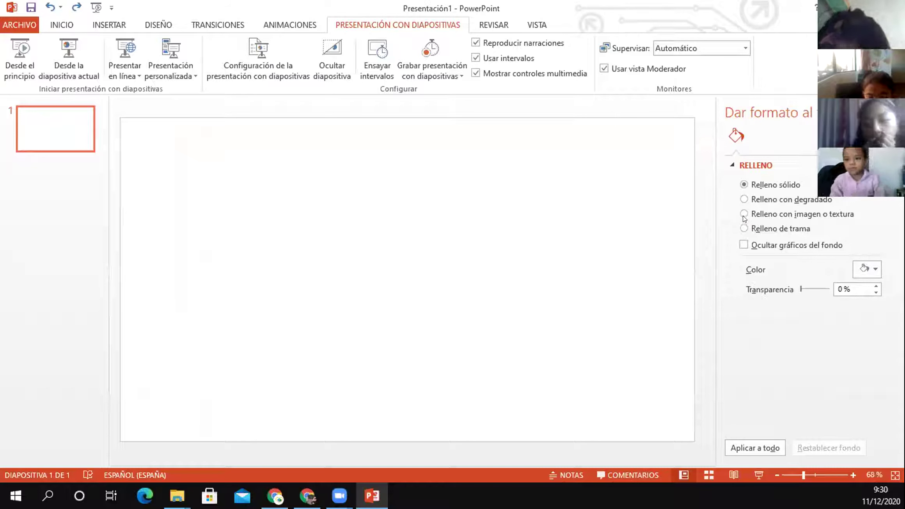
click(744, 213)
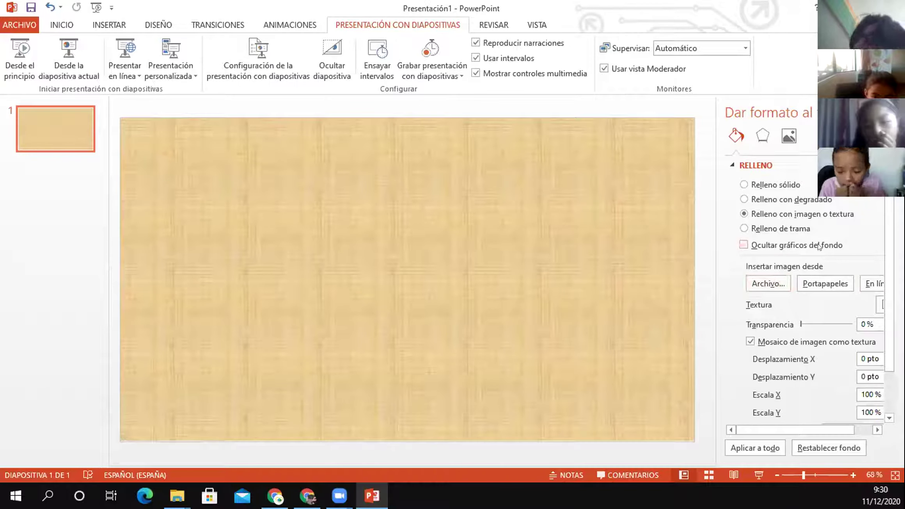
click(817, 283)
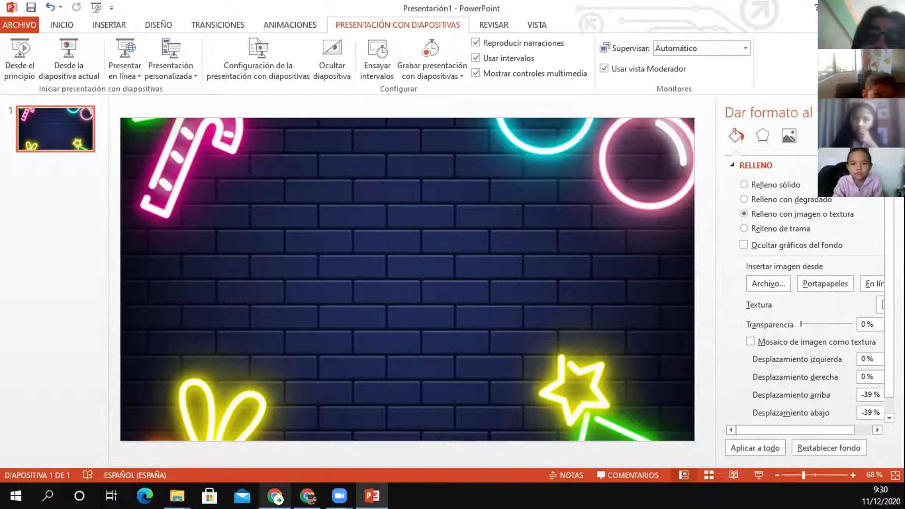
- Return to the "fondo de navidad neon" results in Chrome and copy the green neon Christmas tree image from besthqwallpapers
click(275, 495)
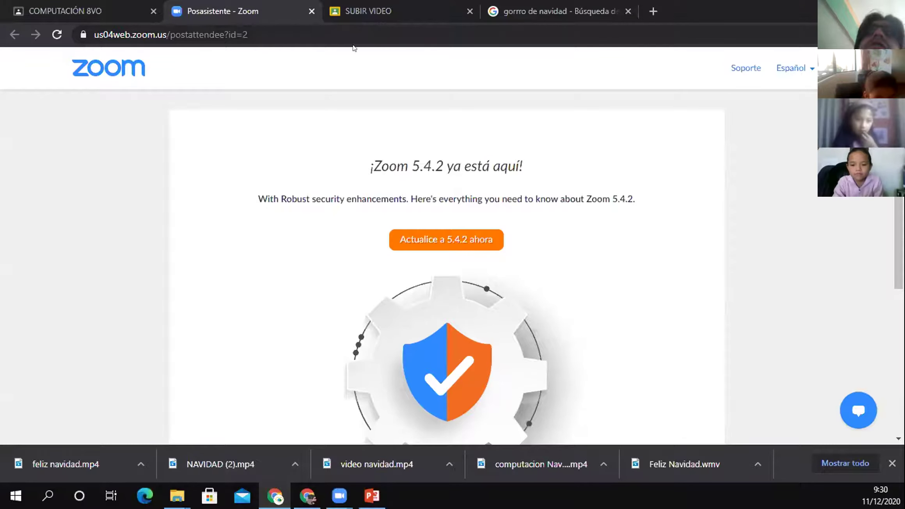
click(503, 14)
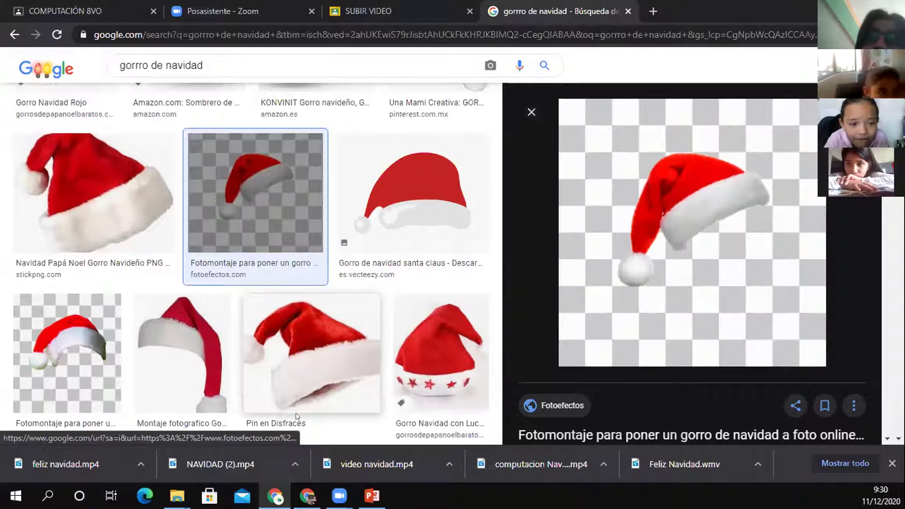
click(316, 495)
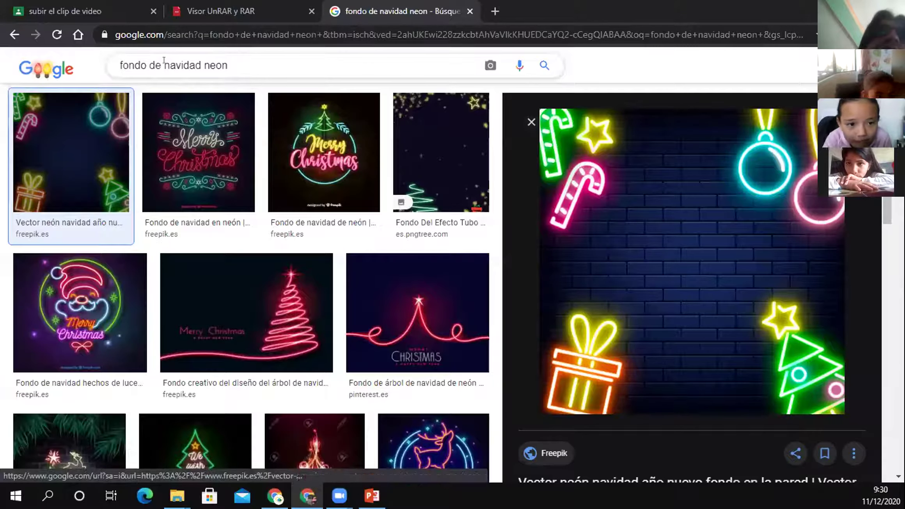
scroll(208, 190, down, 8)
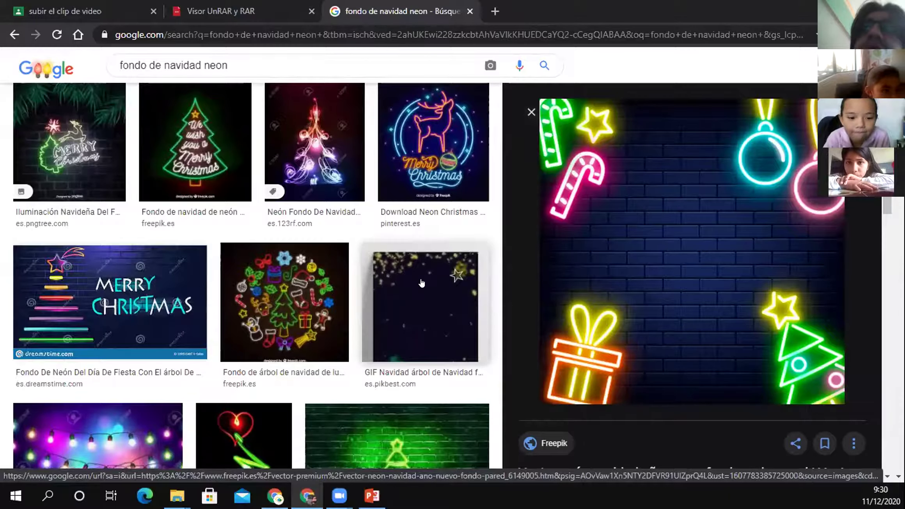
scroll(332, 211, down, 7)
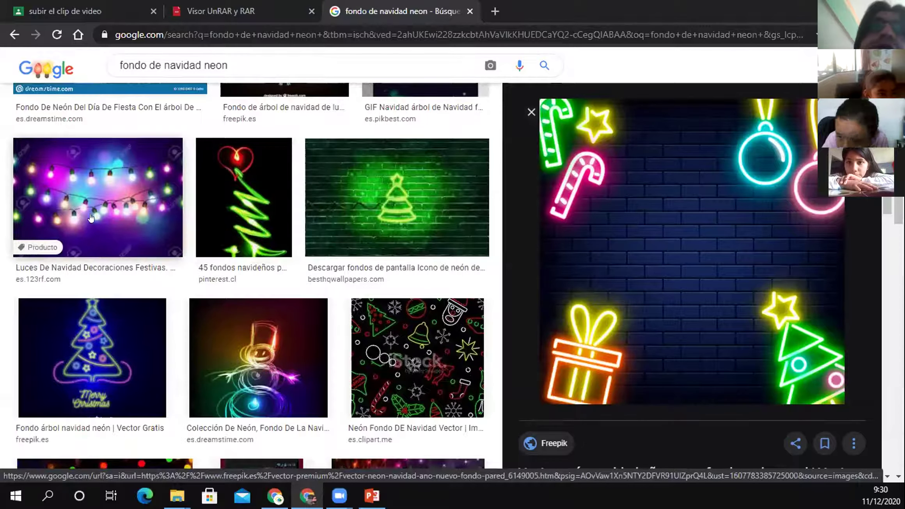
click(356, 228)
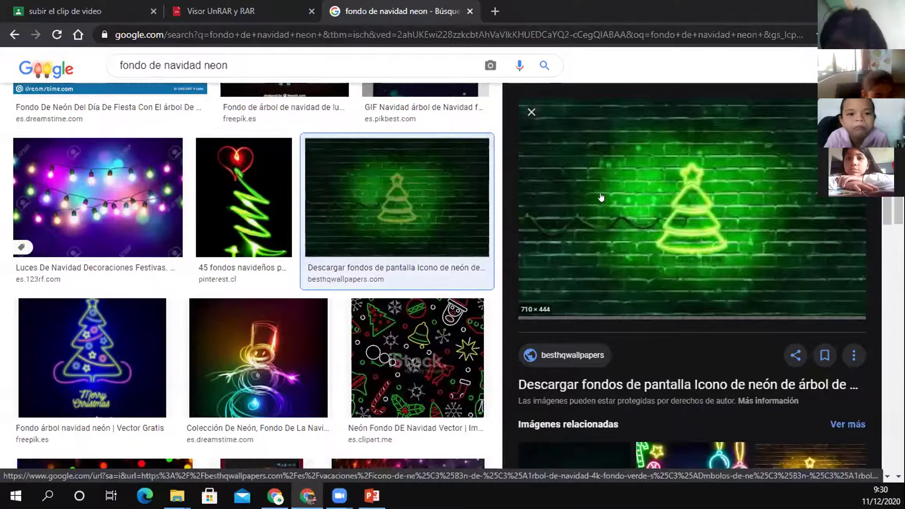
right_click(605, 192)
click(623, 365)
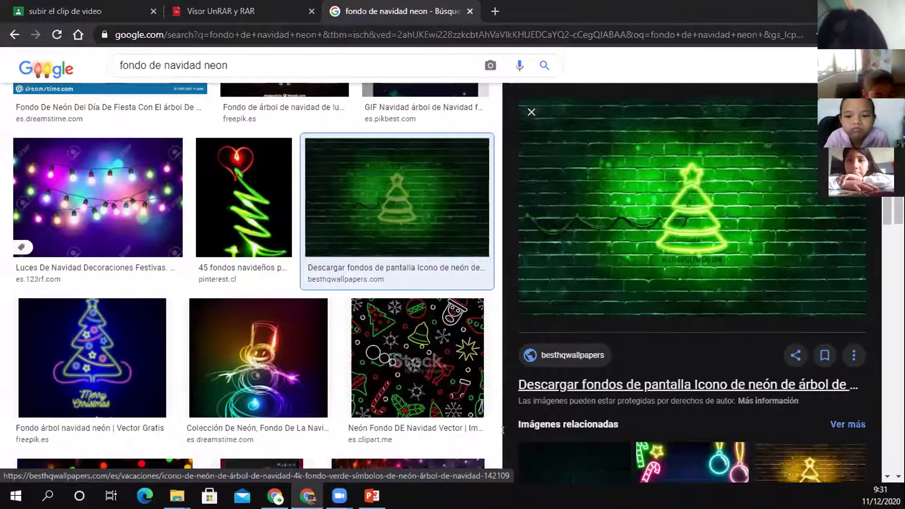
- Switch to PowerPoint and replace the slide's background picture with the green neon tree from the clipboard
click(372, 495)
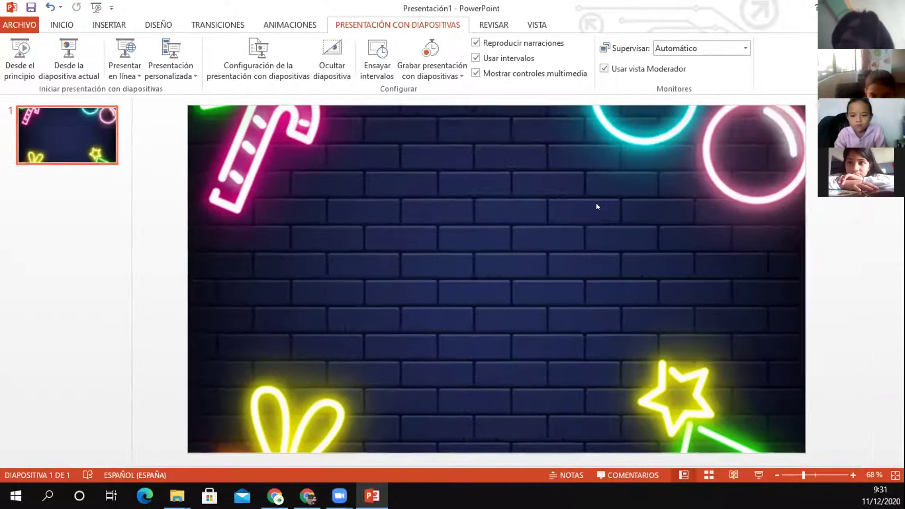
right_click(596, 202)
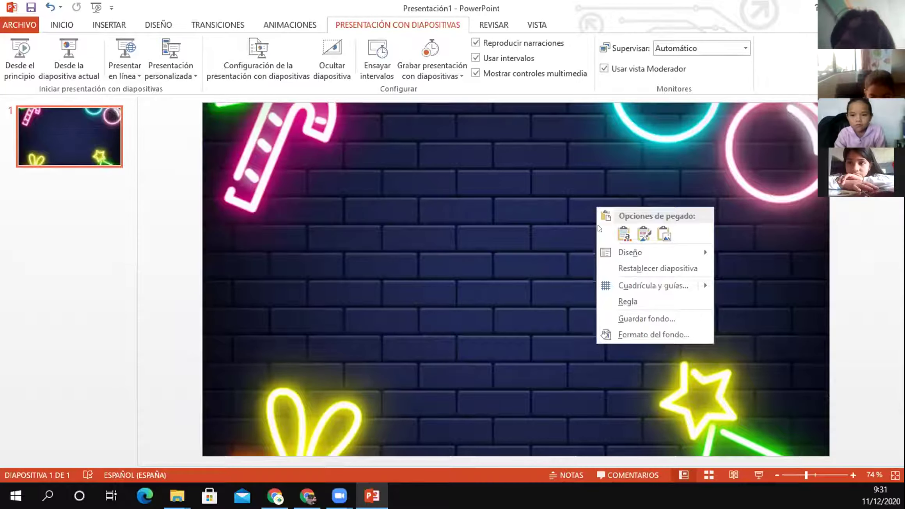
click(630, 334)
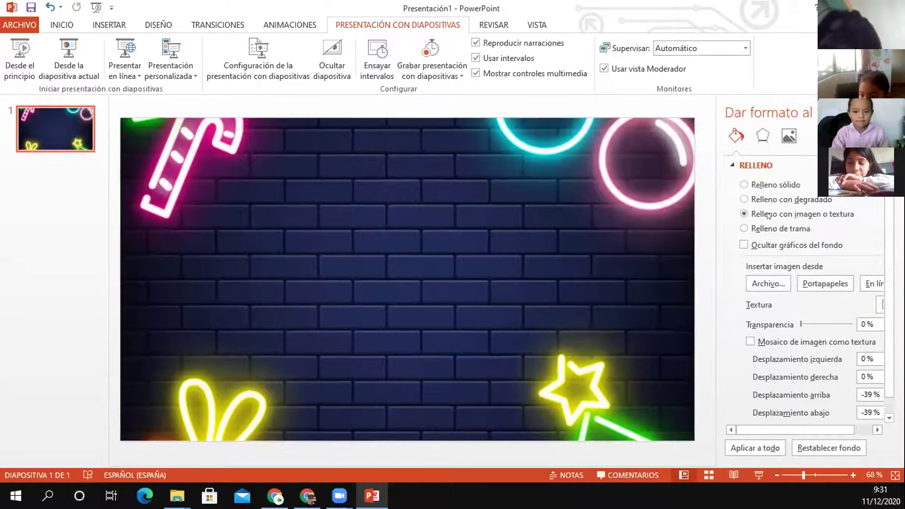
click(809, 283)
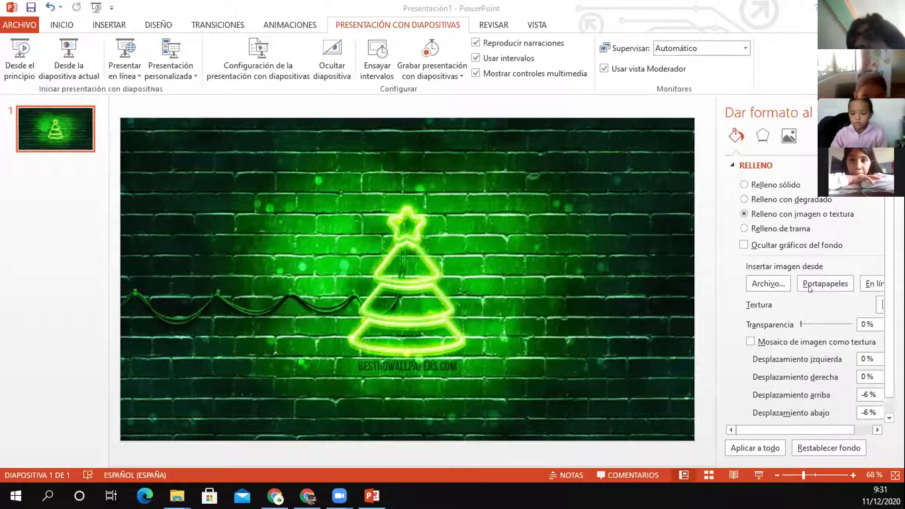
click(409, 270)
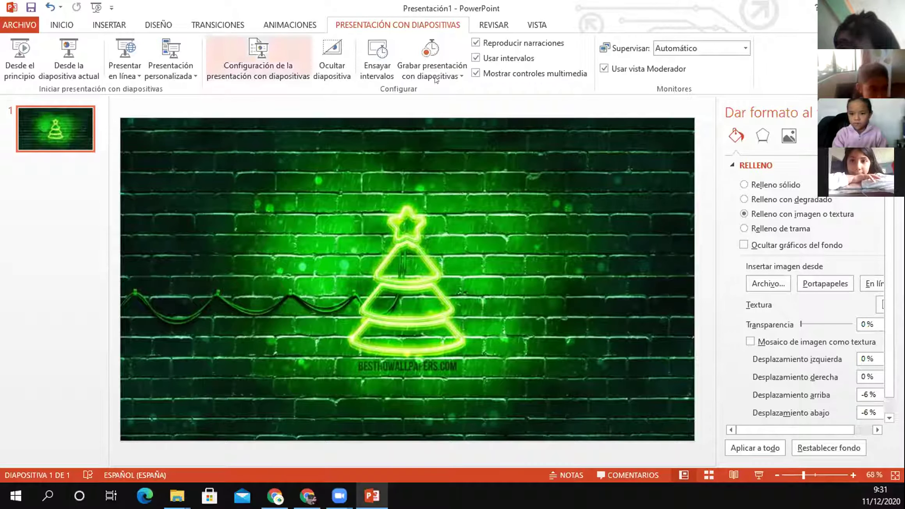
- Try the Plastic Wrap, Glow Edges, Blur and Cement artistic effects in turn on the slide's background picture
click(758, 133)
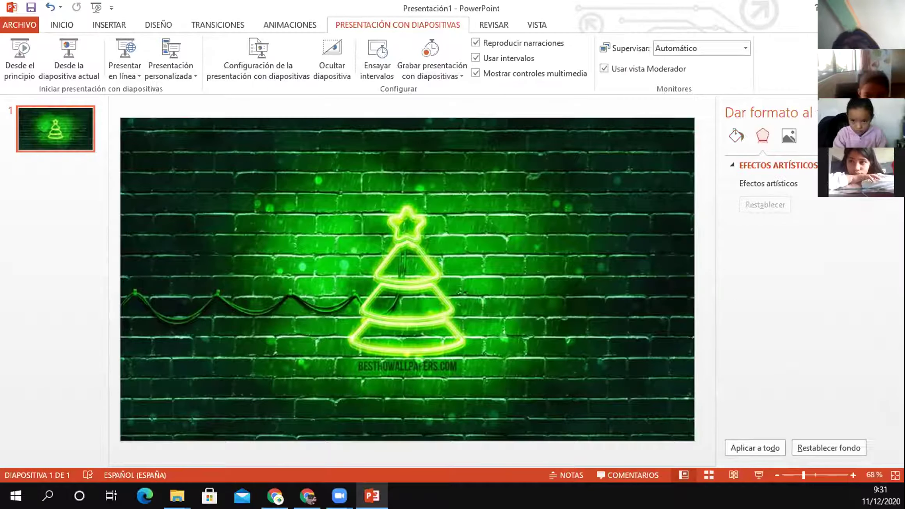
click(863, 187)
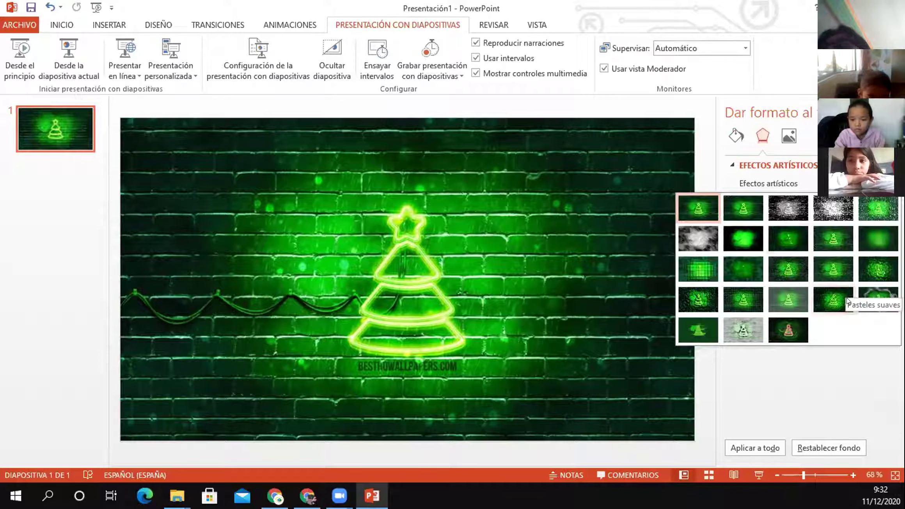
click(870, 300)
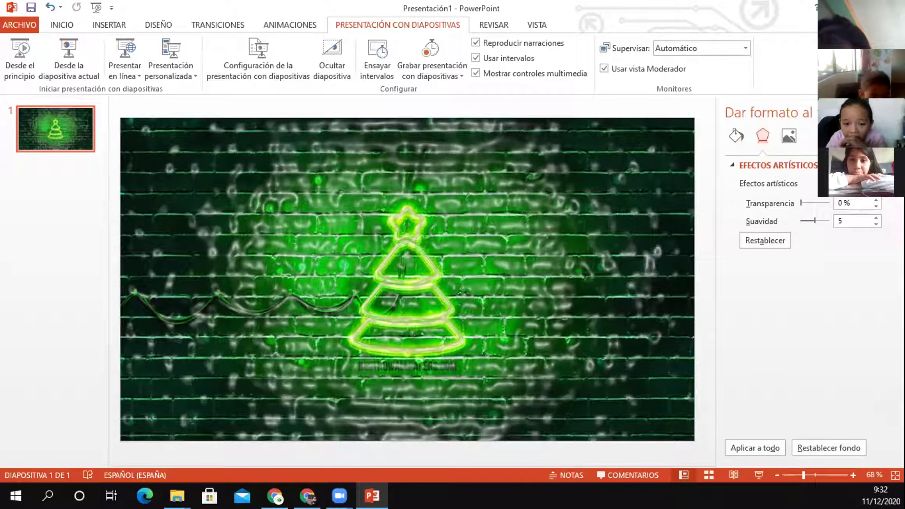
click(849, 183)
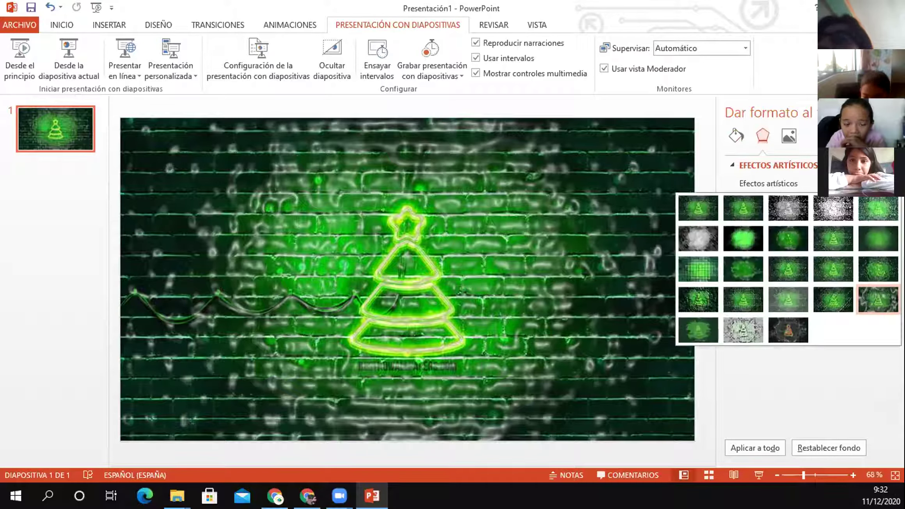
click(790, 330)
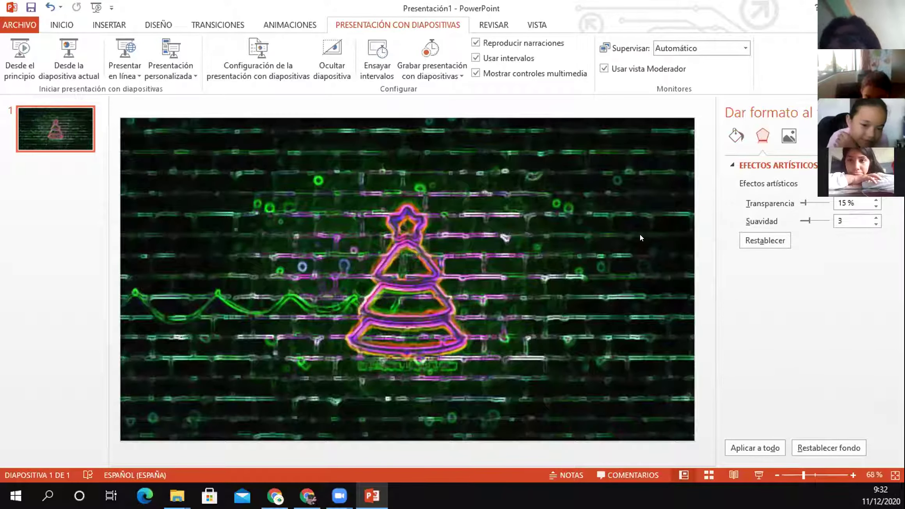
click(848, 183)
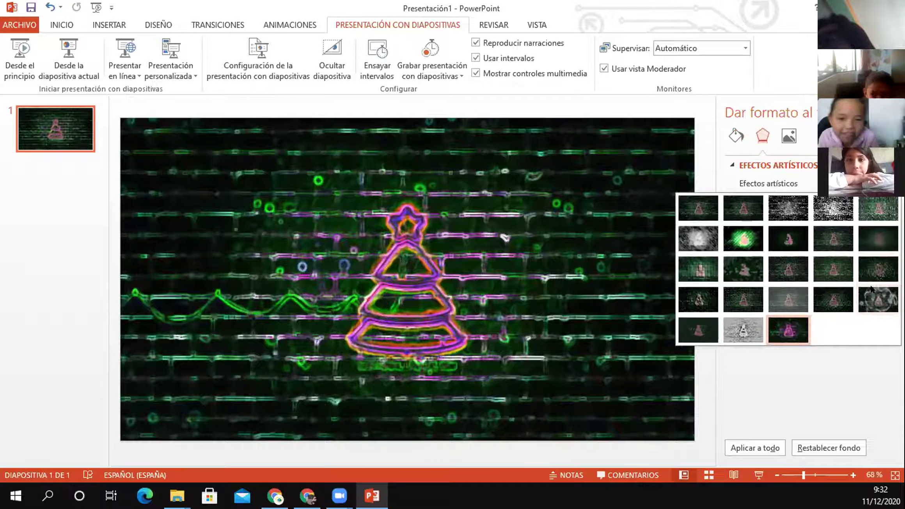
click(873, 234)
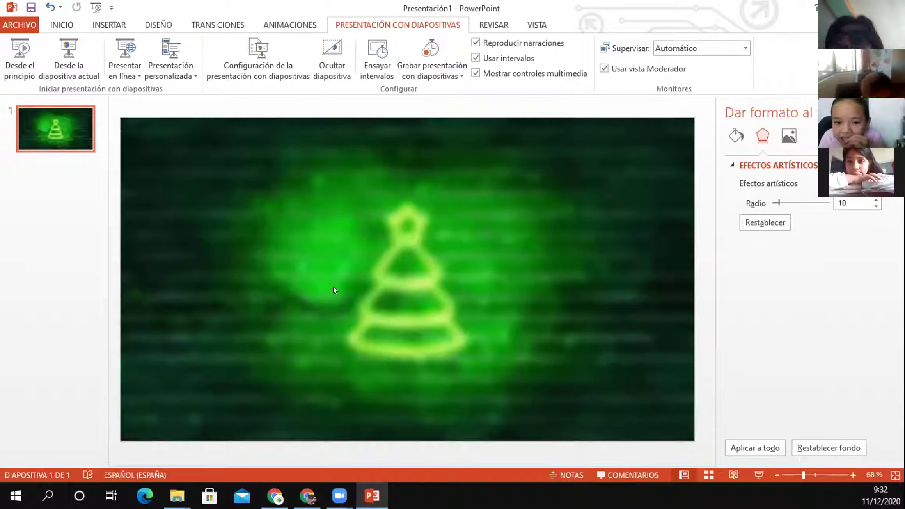
click(848, 183)
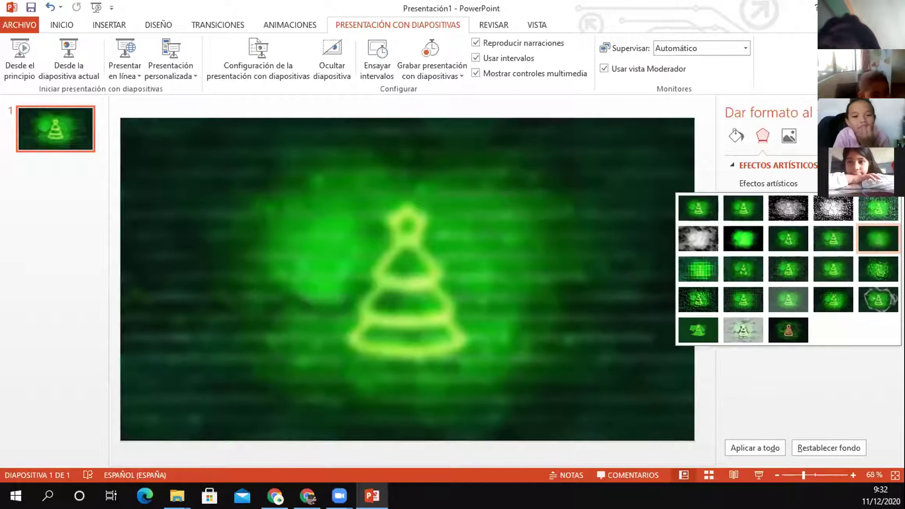
click(681, 292)
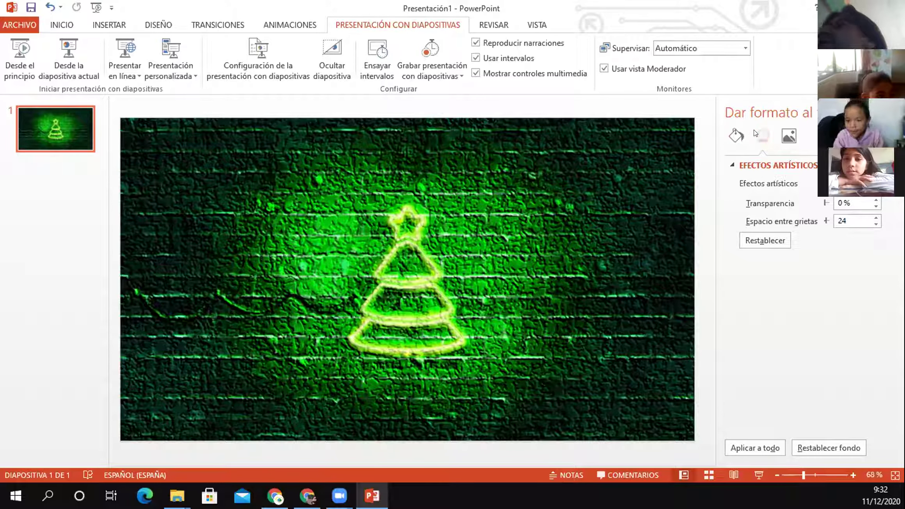
- Try recolouring the background picture in light blue and in dark orange, and reset its picture colour
click(788, 135)
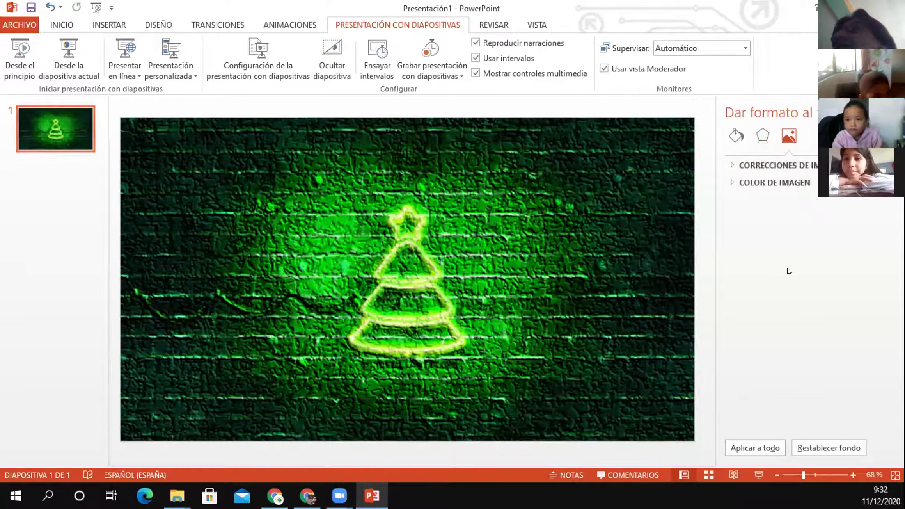
click(744, 183)
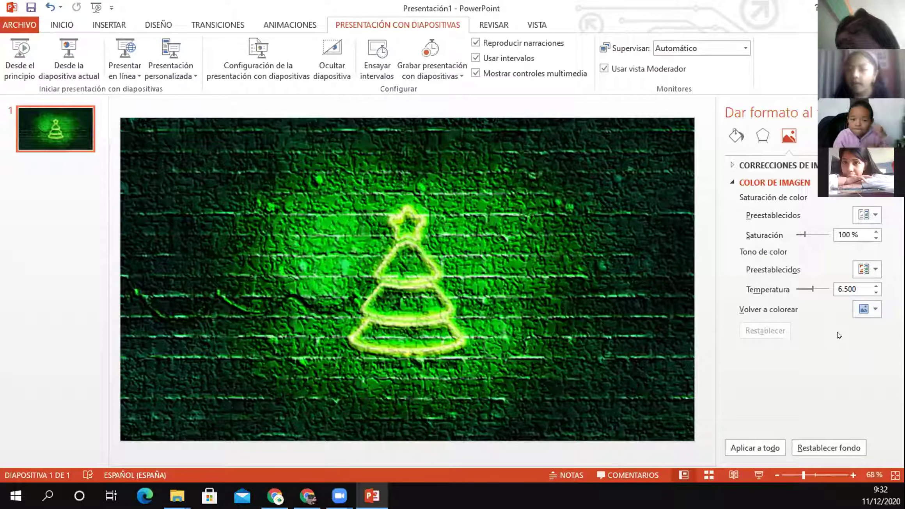
click(868, 309)
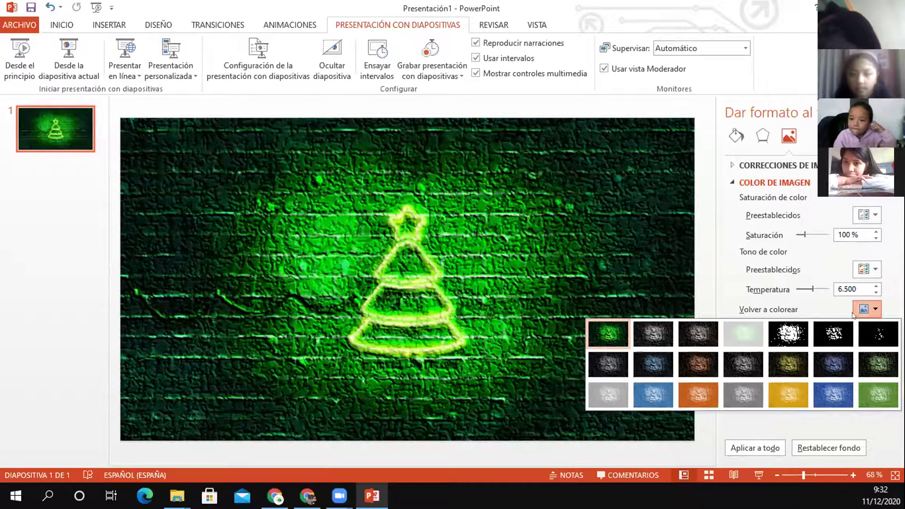
click(829, 404)
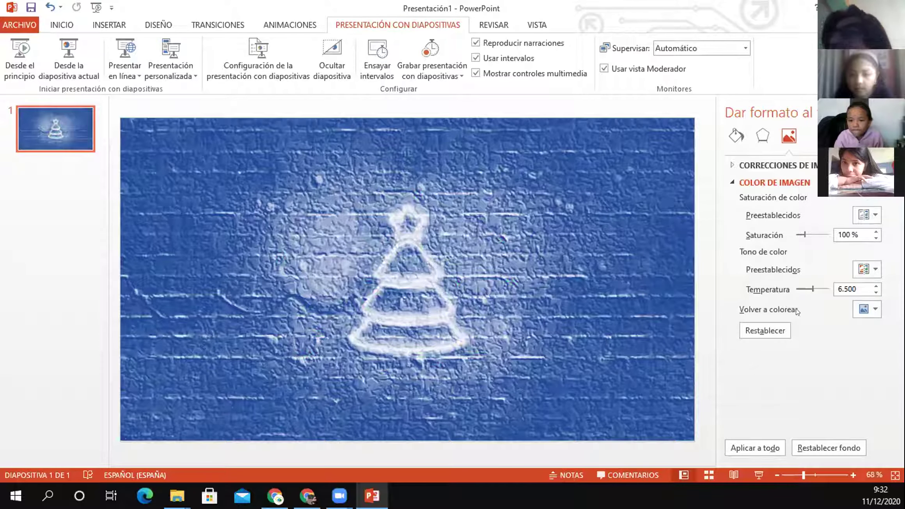
click(863, 310)
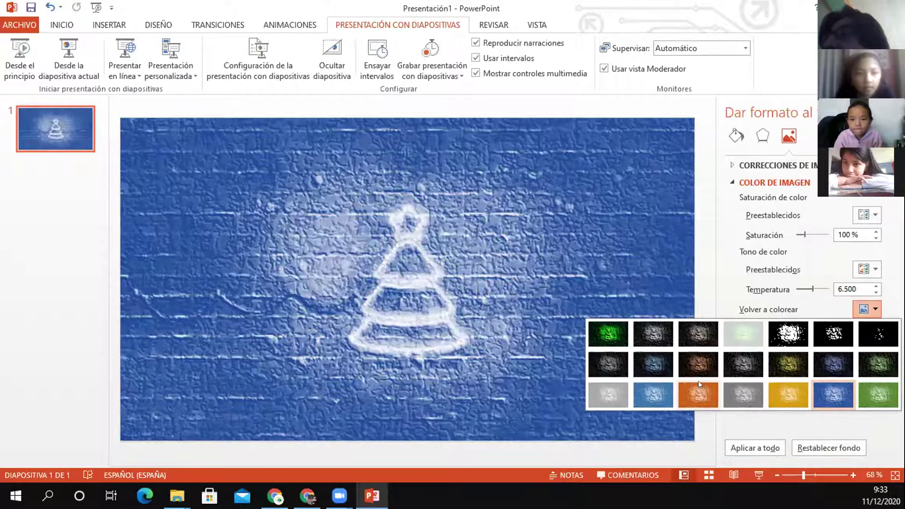
click(701, 357)
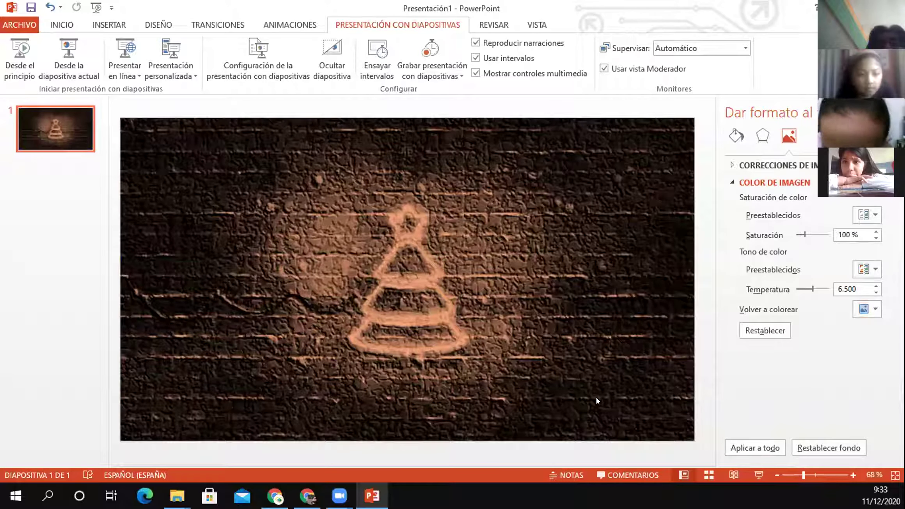
click(756, 333)
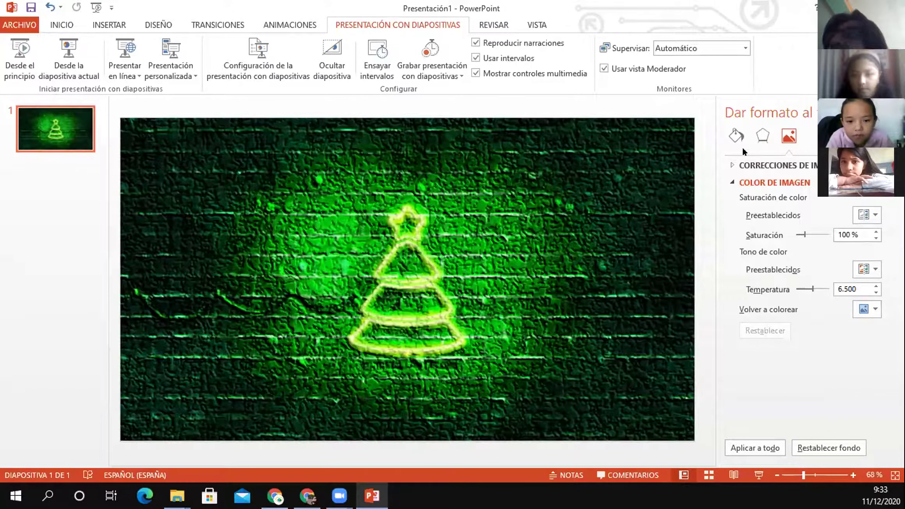
- Reset the background picture's artistic effect and apply the Watercolor Sponge effect instead
click(760, 137)
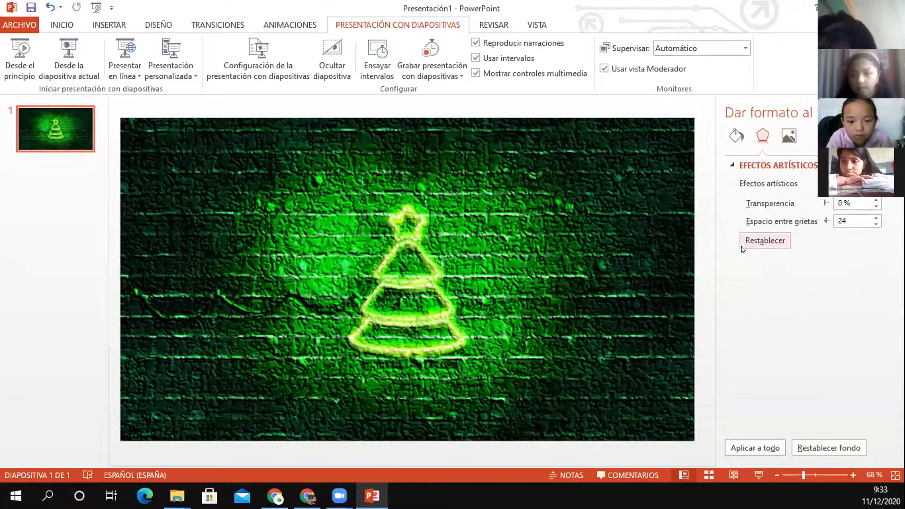
click(754, 243)
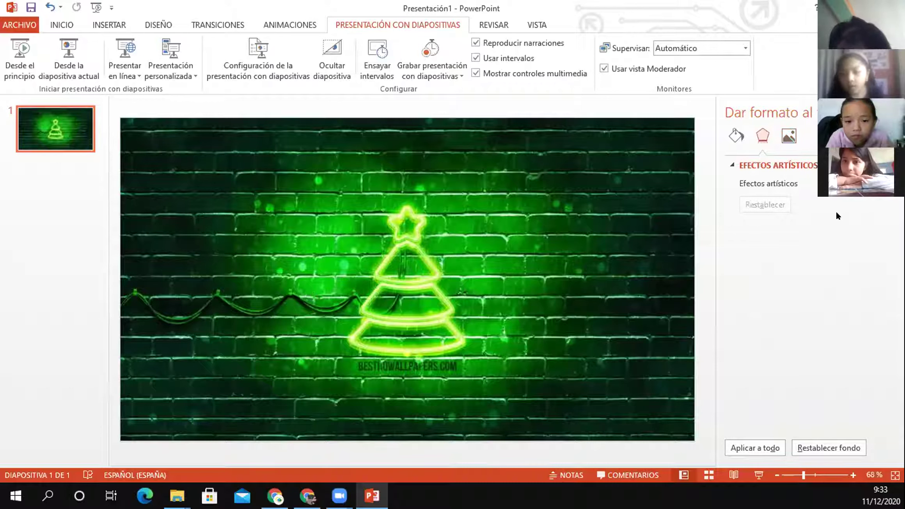
click(831, 184)
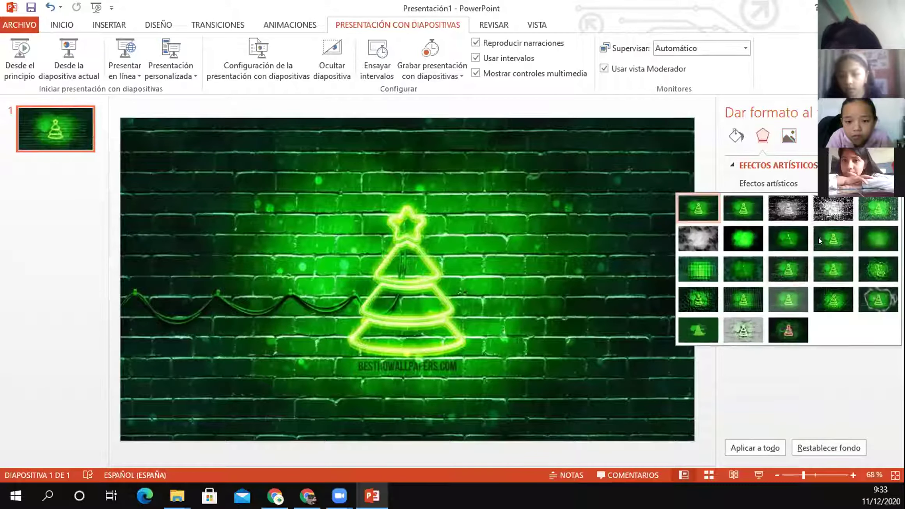
click(744, 267)
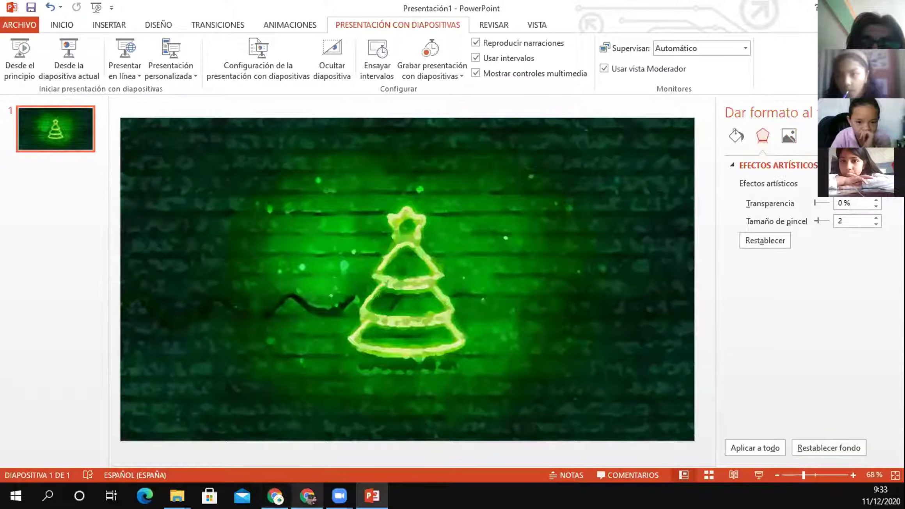
- Switch to Chrome and search Google for the school with "hernan mg"
click(303, 494)
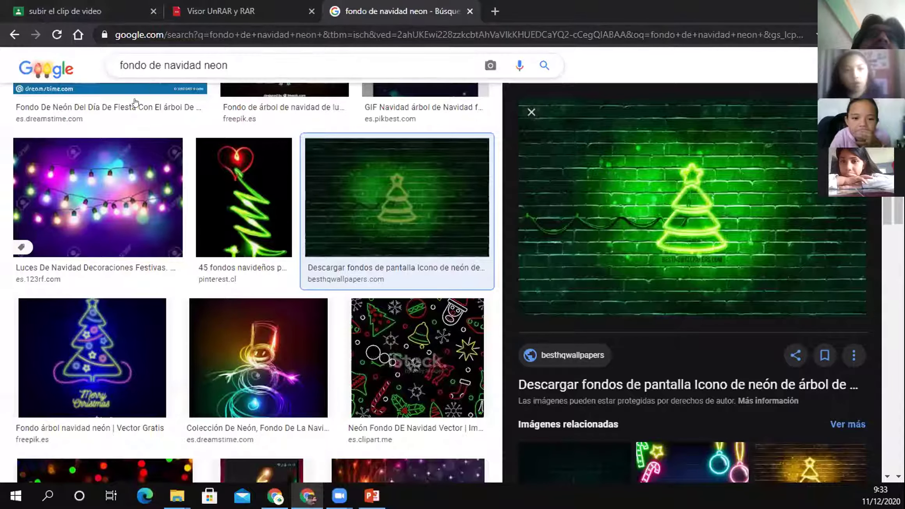
click(29, 64)
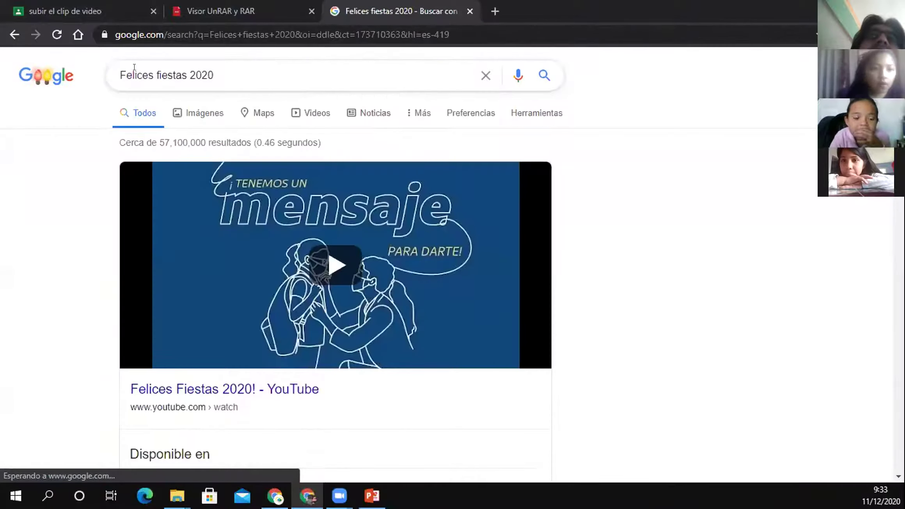
triple_click(214, 75)
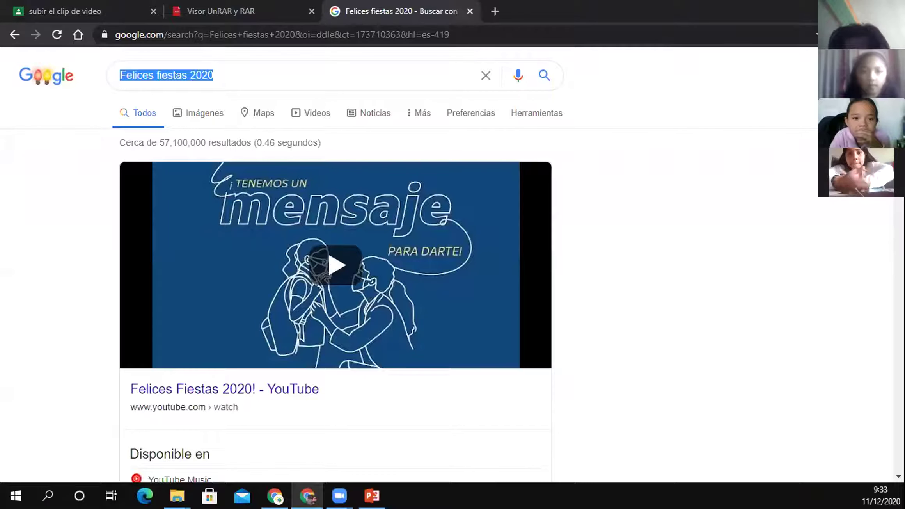
text(hernan )
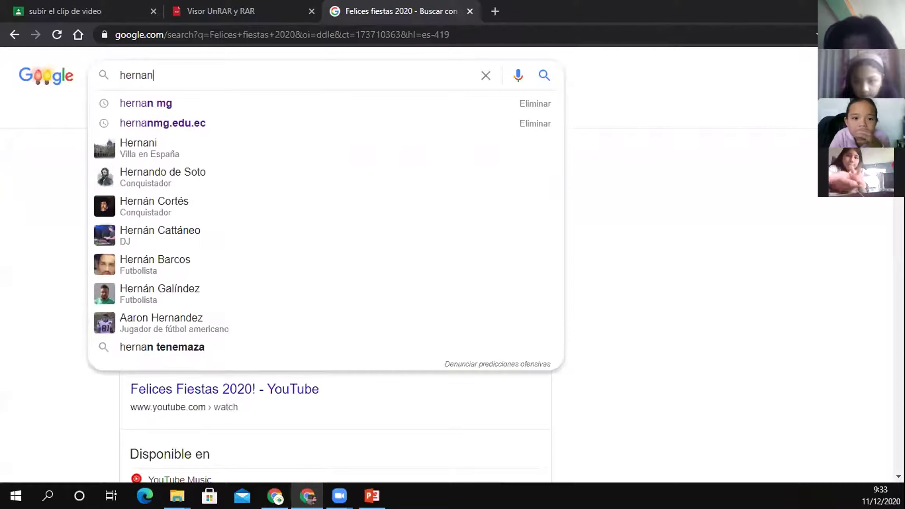
text(mg)
key(Return)
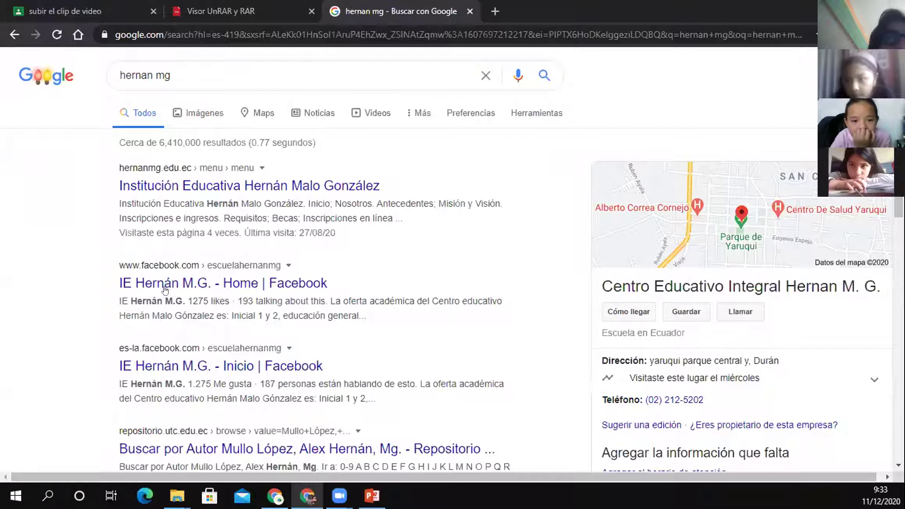
- Open the IE Hernán M.G. Facebook page and copy the white-background school logo from its profile photos
click(270, 285)
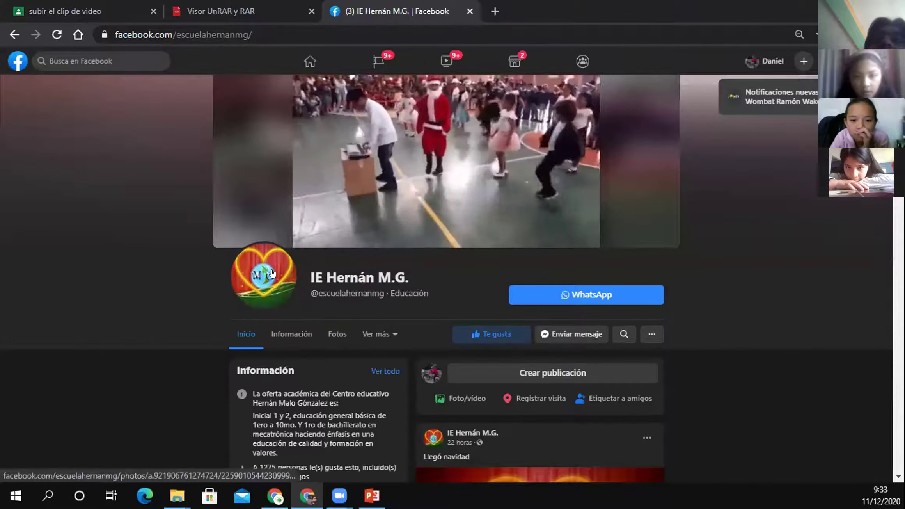
click(272, 273)
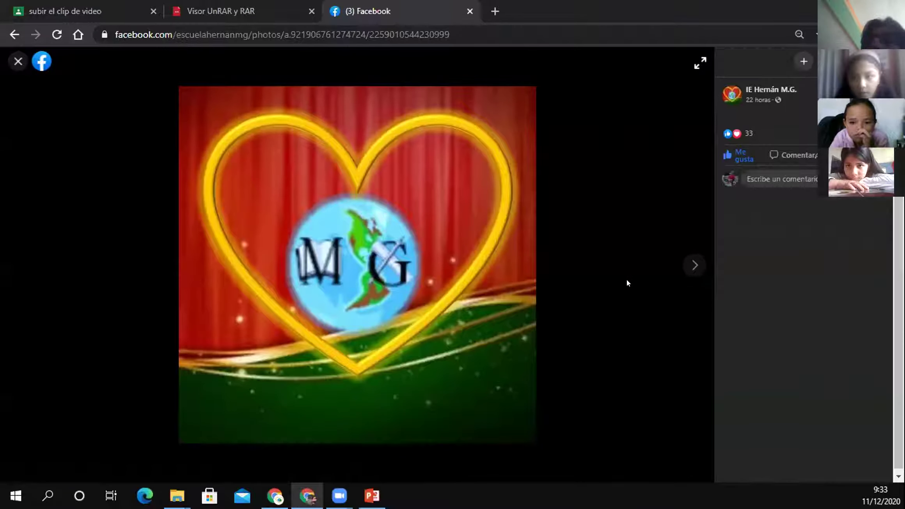
click(686, 264)
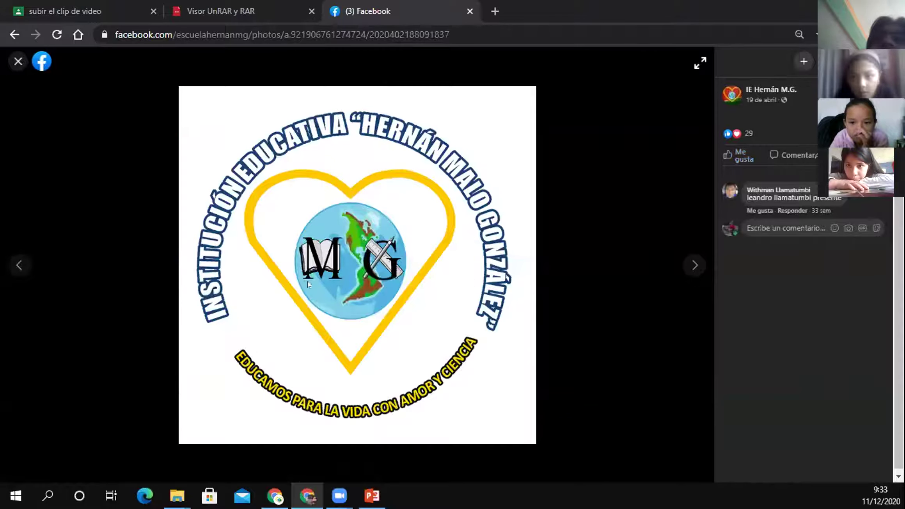
right_click(323, 257)
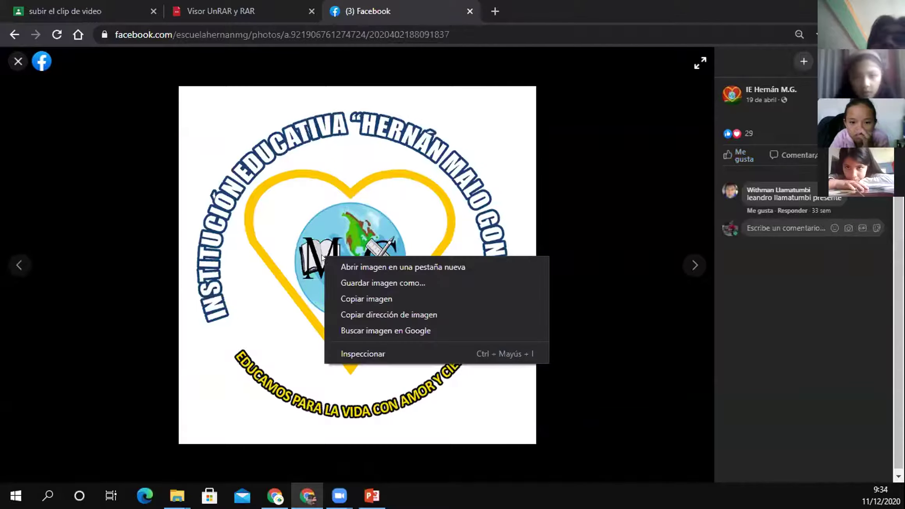
click(387, 303)
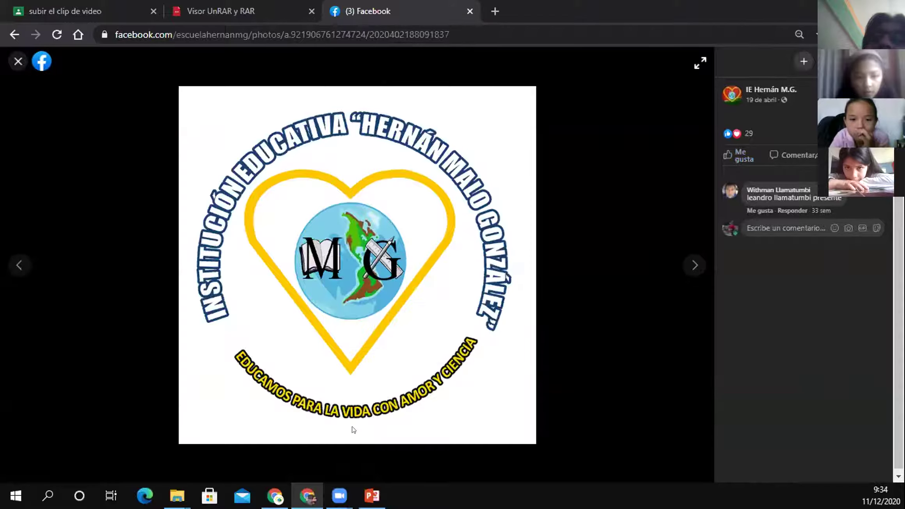
- Switch back to PowerPoint and paste the copied school logo onto the slide as a picture
click(371, 496)
right_click(497, 284)
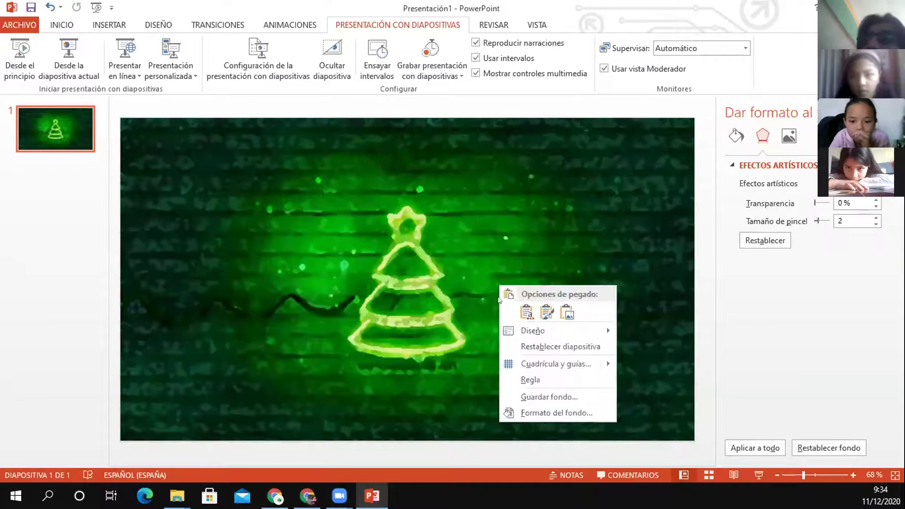
click(561, 312)
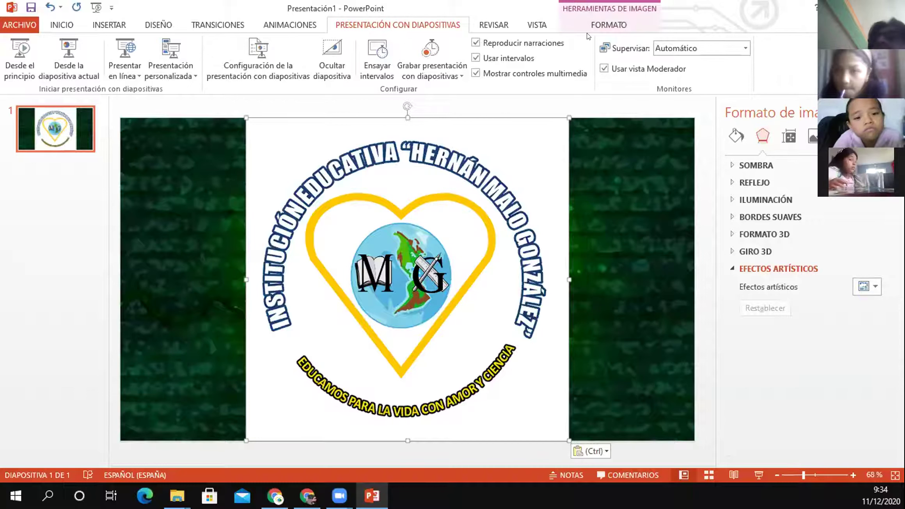
- Remove the background of the school logo using the automatic selection and keep the changes
click(603, 26)
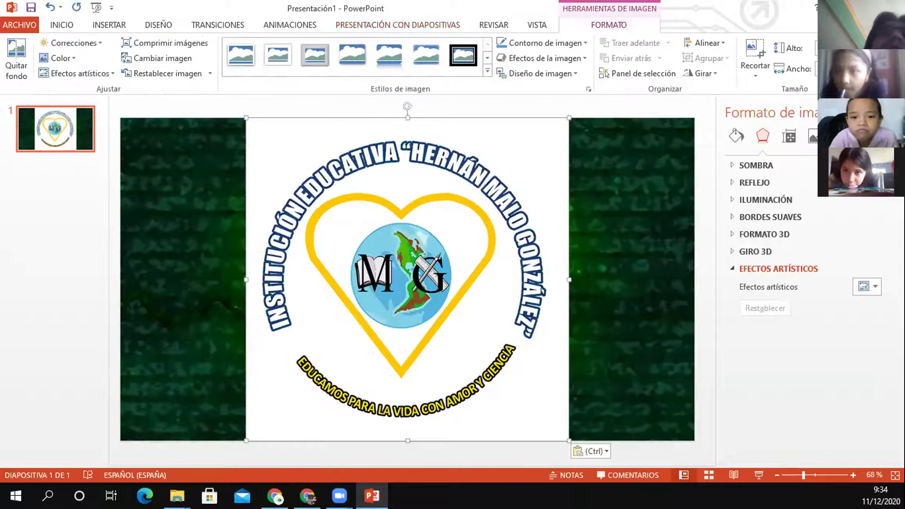
click(17, 50)
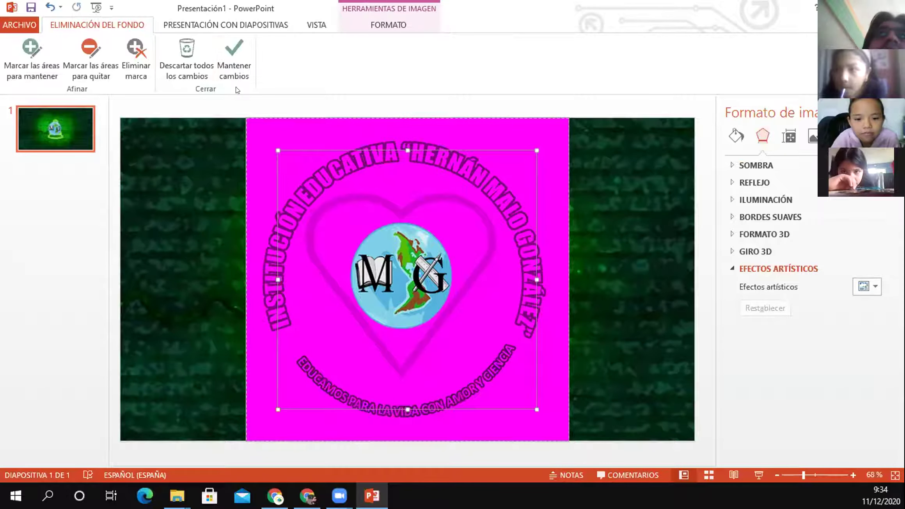
click(228, 58)
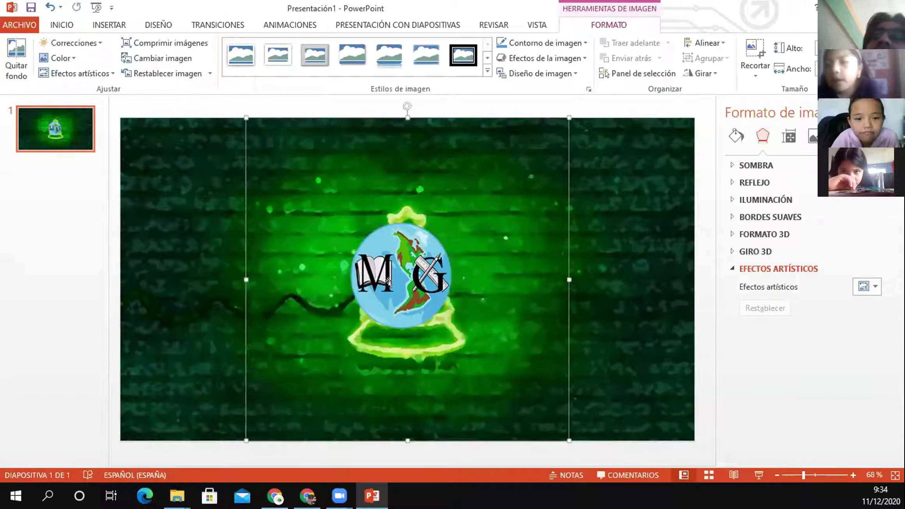
- Reposition the logo over the middle of the neon tree and recheck its background removal selection
drag(408, 274, 405, 216)
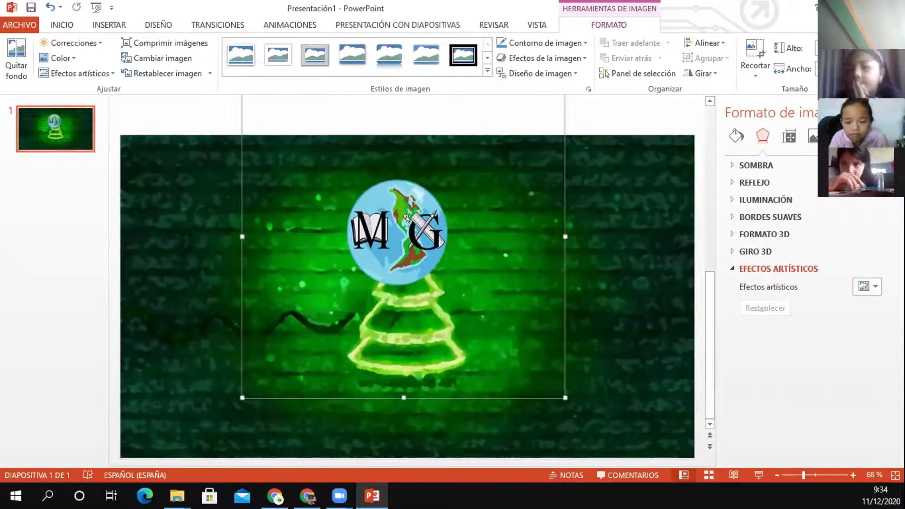
drag(406, 217, 413, 280)
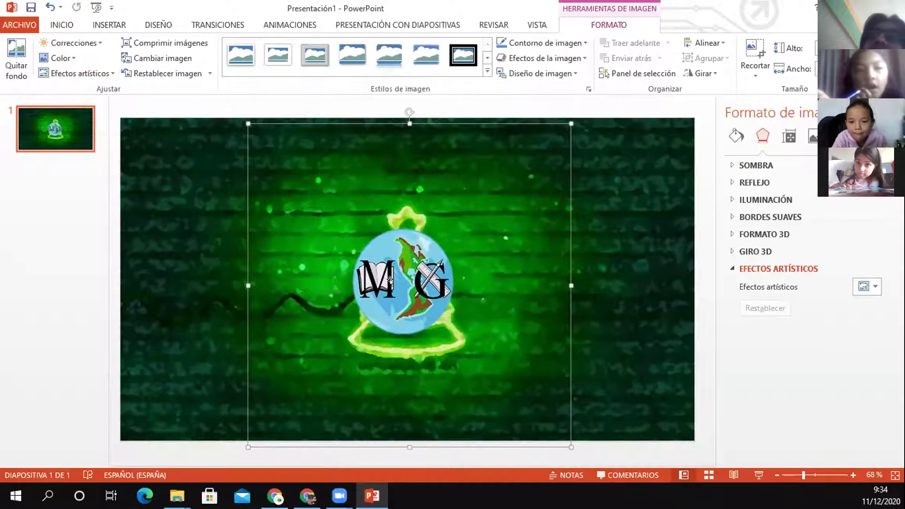
click(12, 49)
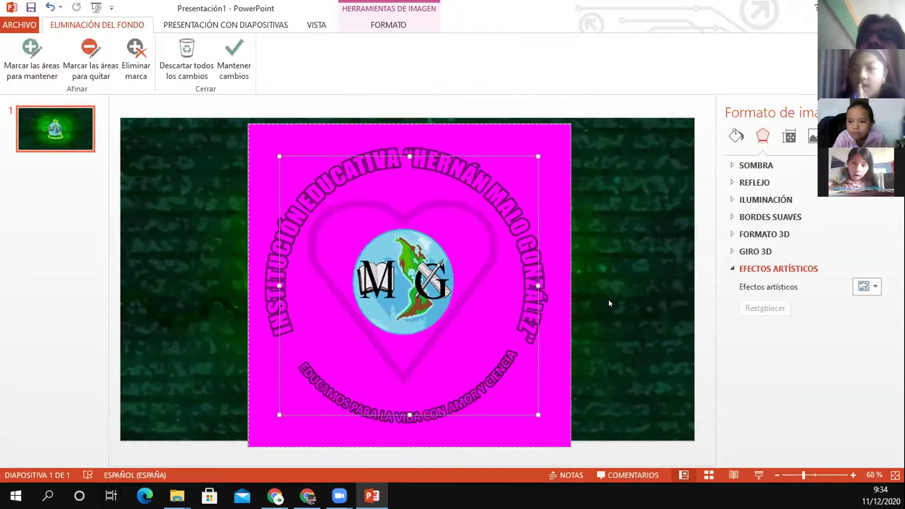
click(609, 299)
click(441, 303)
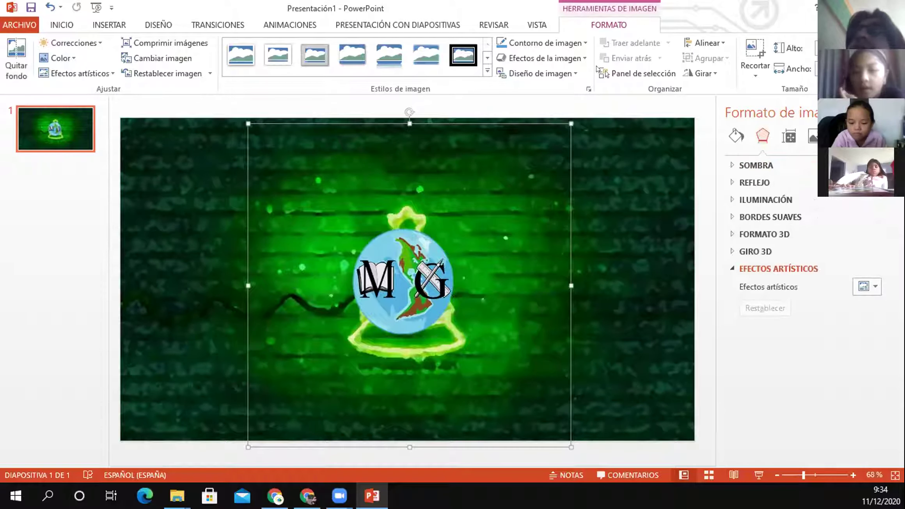
- Crop the logo picture on all four sides to a frame just around the globe
click(754, 54)
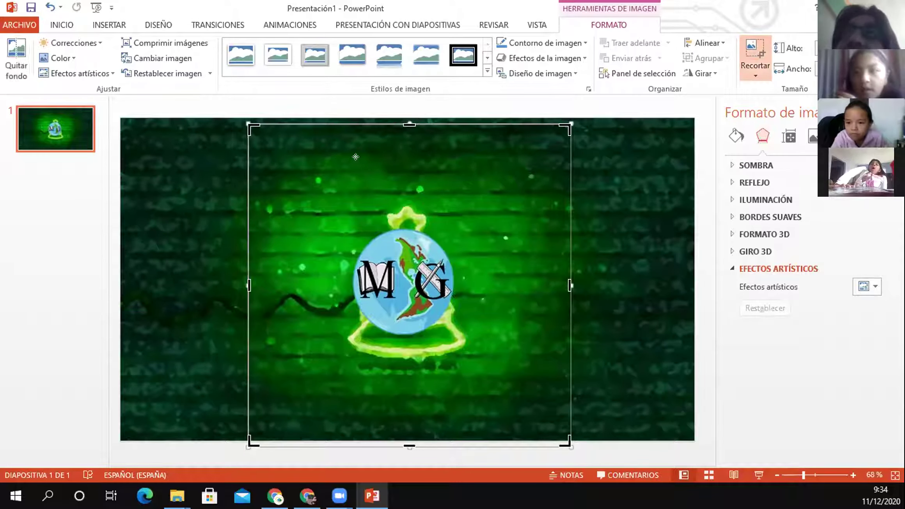
drag(401, 117, 400, 217)
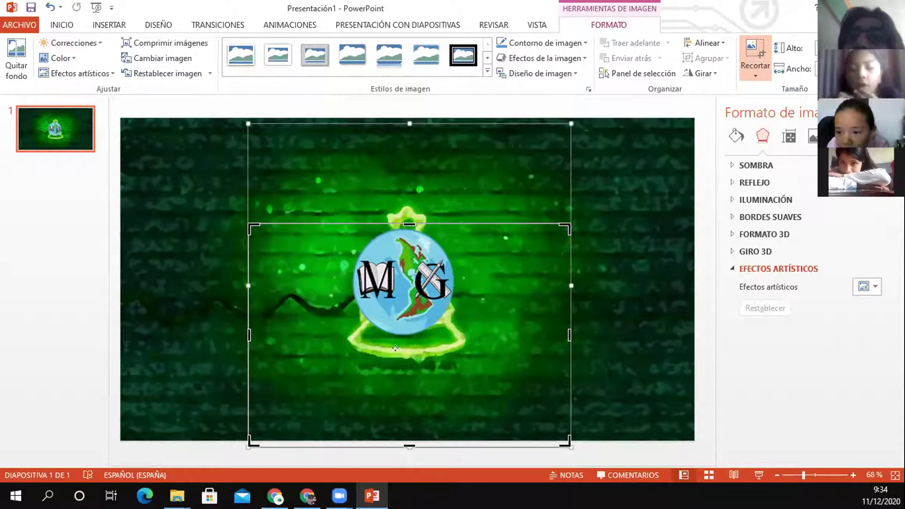
drag(402, 441, 402, 330)
drag(254, 275, 352, 277)
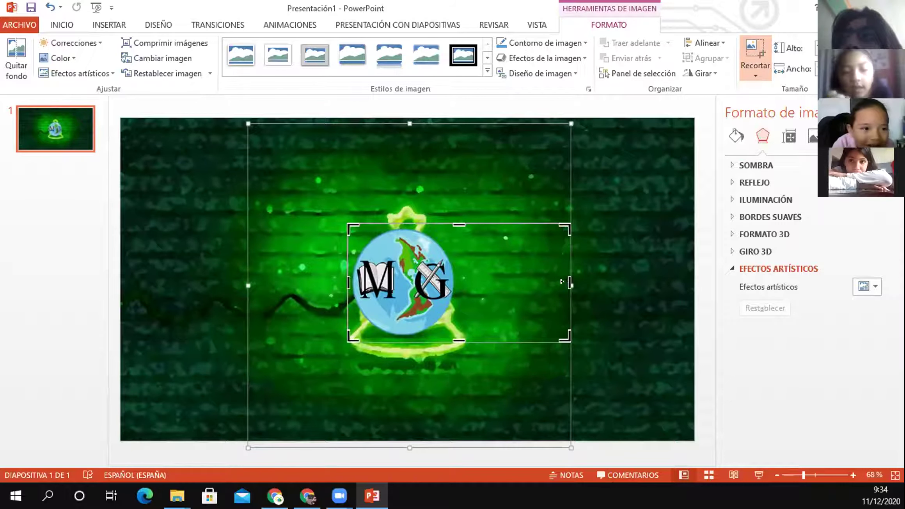
drag(568, 281, 455, 282)
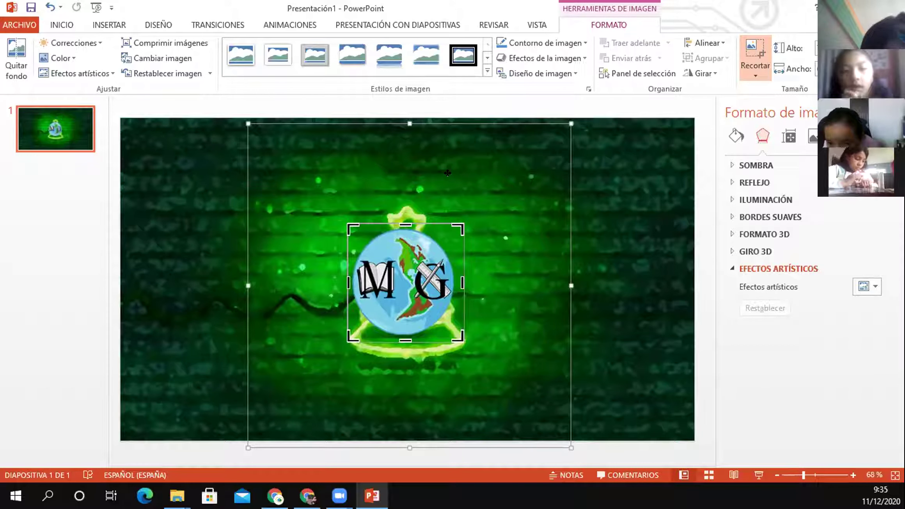
- Try a picture or texture fill behind the cropped logo, close the picture formatting options and undo the fill
click(733, 137)
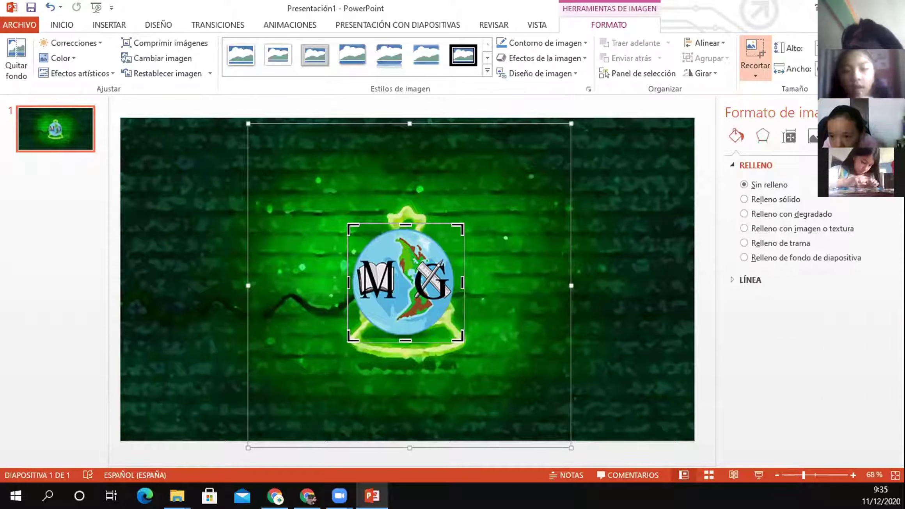
click(764, 228)
click(764, 214)
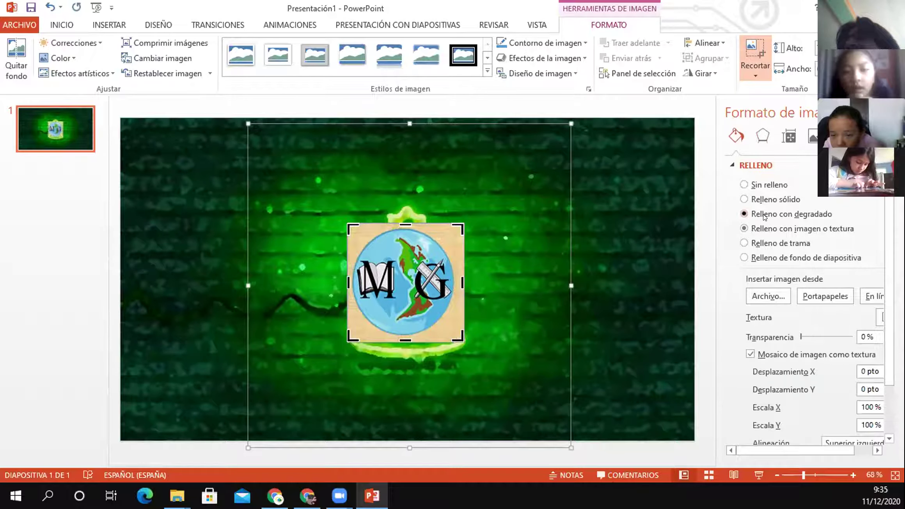
click(765, 229)
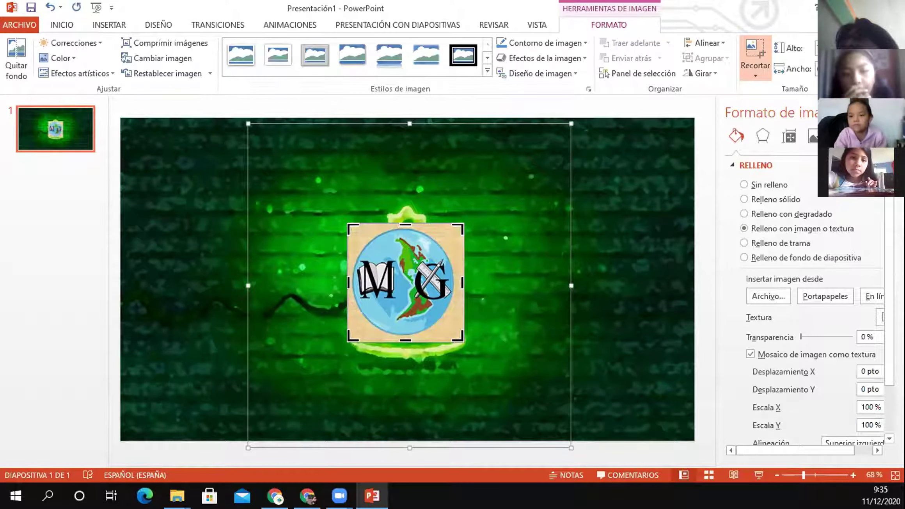
click(896, 112)
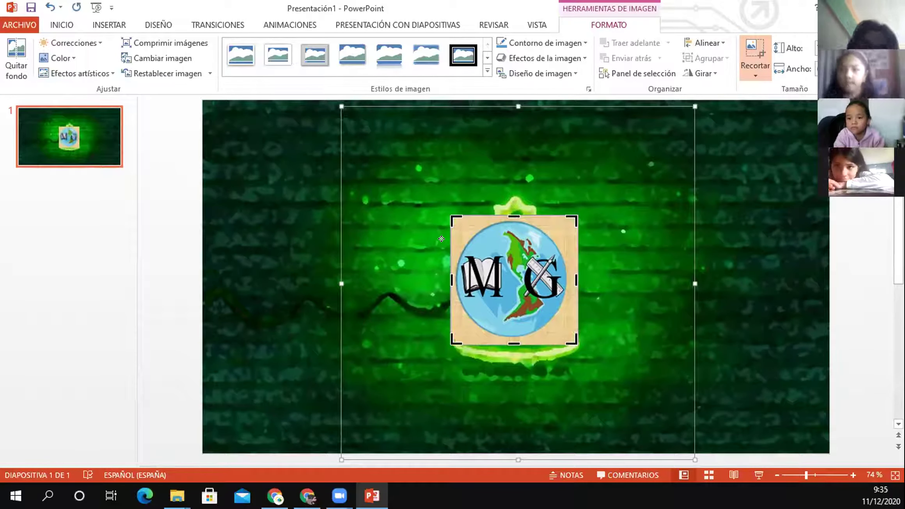
key(ctrl+z)
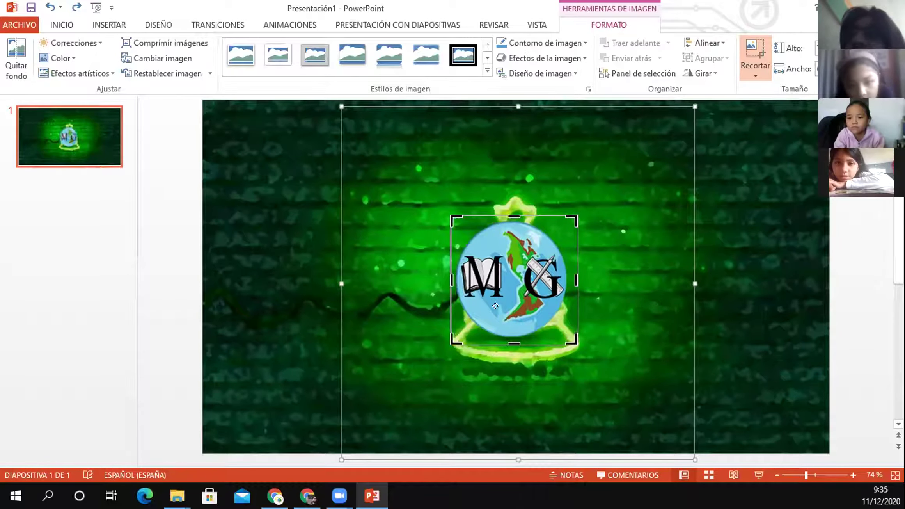
- Shift the globe slightly within its crop frame, finish the crop and move the logo a little higher on the tree
mouse_move(513, 285)
mouse_down()
mouse_move(503, 292)
mouse_move(512, 291)
mouse_up()
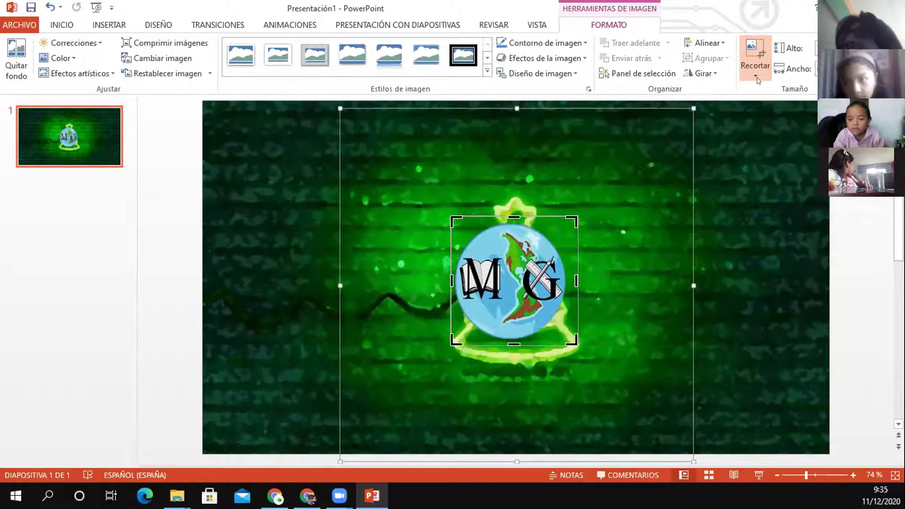
click(755, 50)
drag(511, 258, 495, 239)
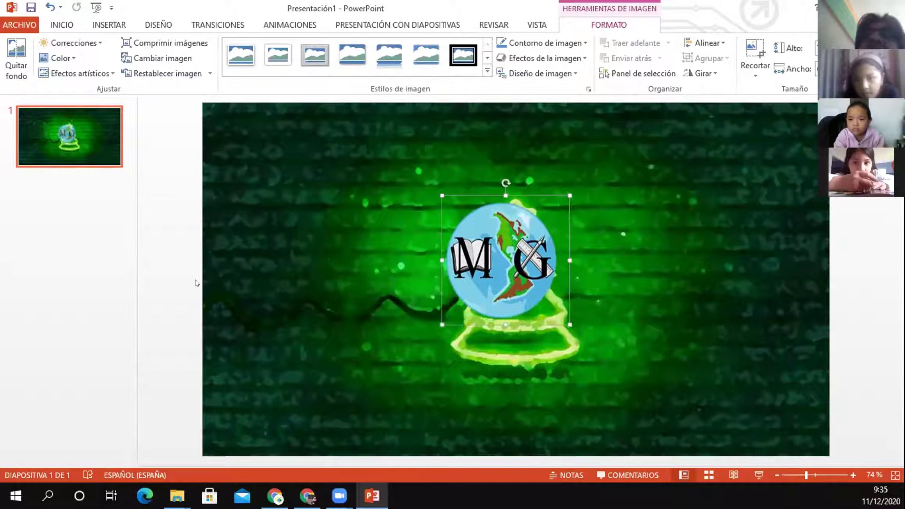
click(121, 26)
click(260, 52)
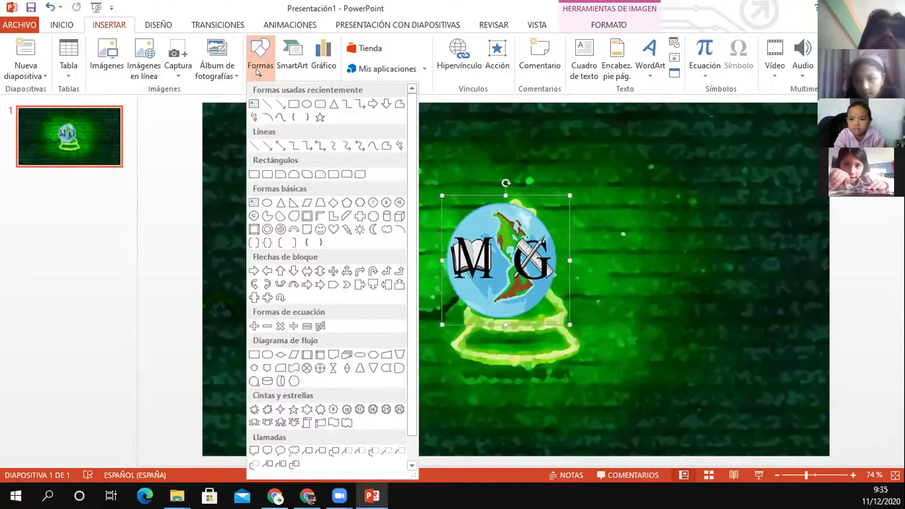
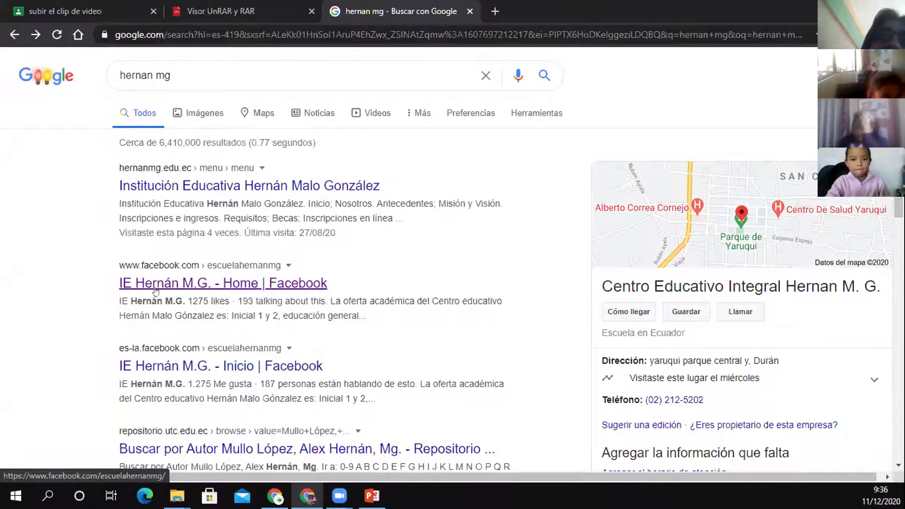
- Open the IE Hernán M.G. Facebook page from the search results and copy the white-background logo from its profile photos
click(207, 291)
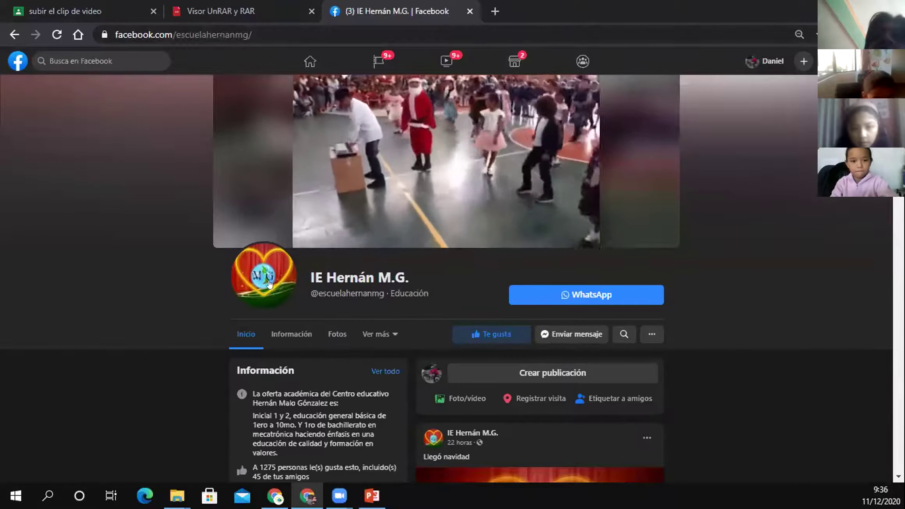
click(269, 268)
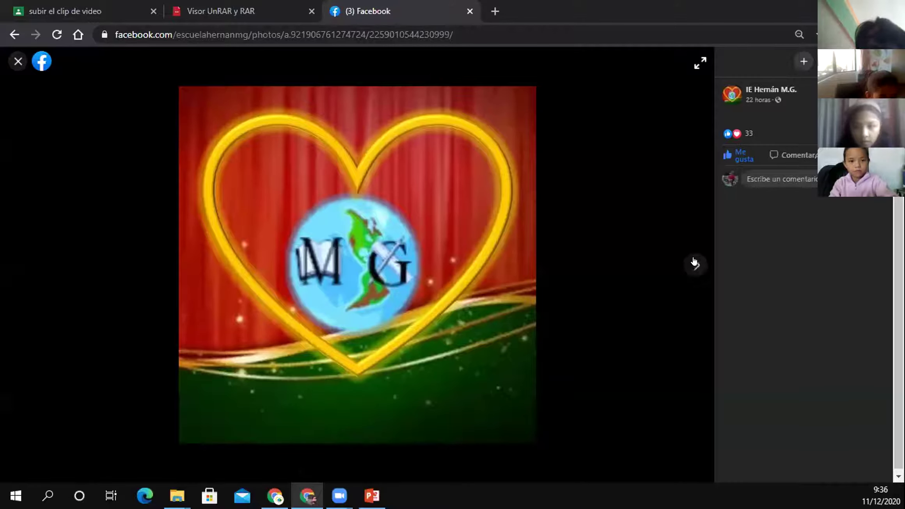
click(694, 264)
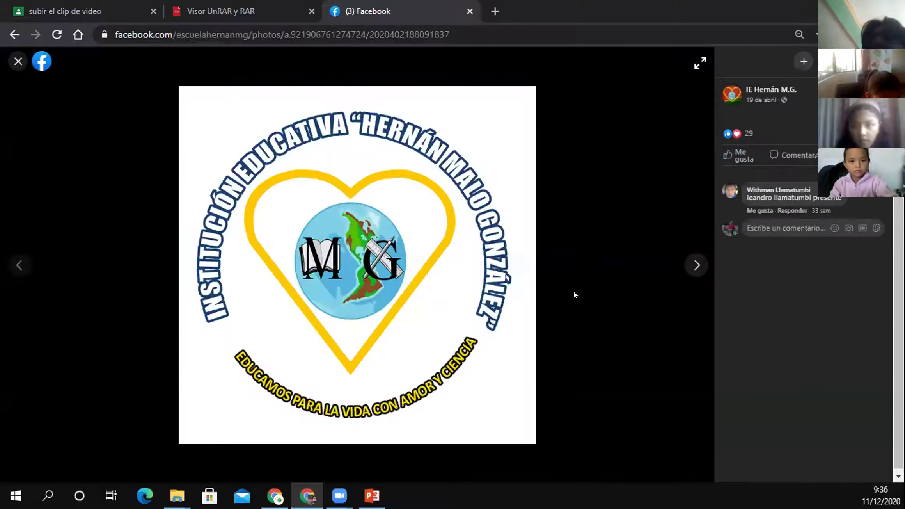
right_click(416, 256)
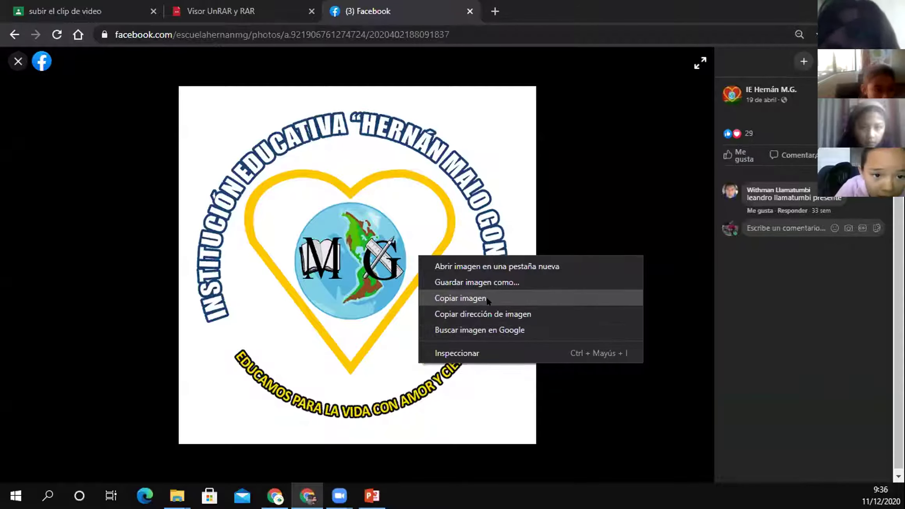
click(480, 301)
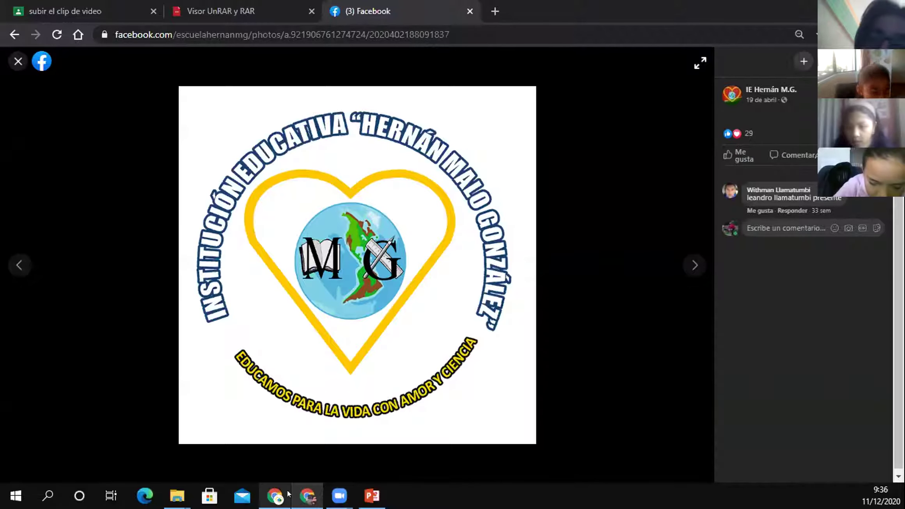
- Switch to PowerPoint, paste the logo onto the slide as a picture and shift it slightly to the left
click(371, 495)
right_click(449, 280)
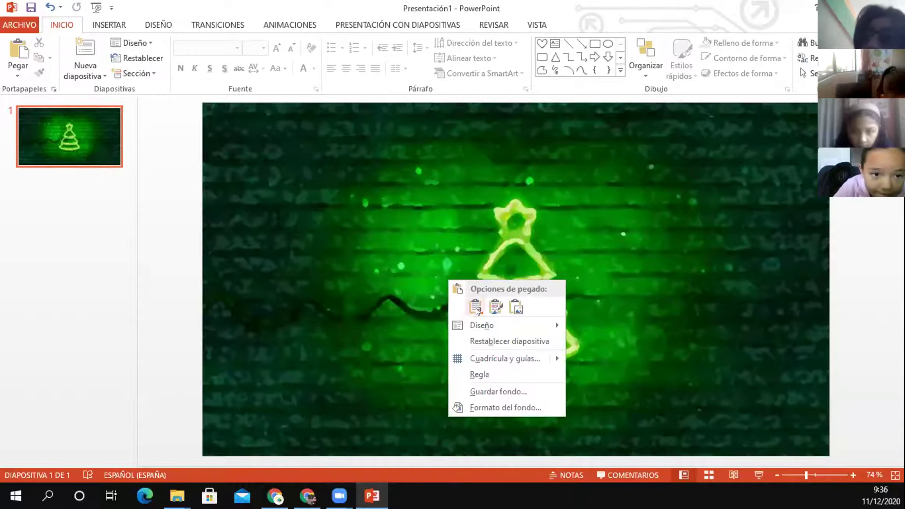
click(515, 307)
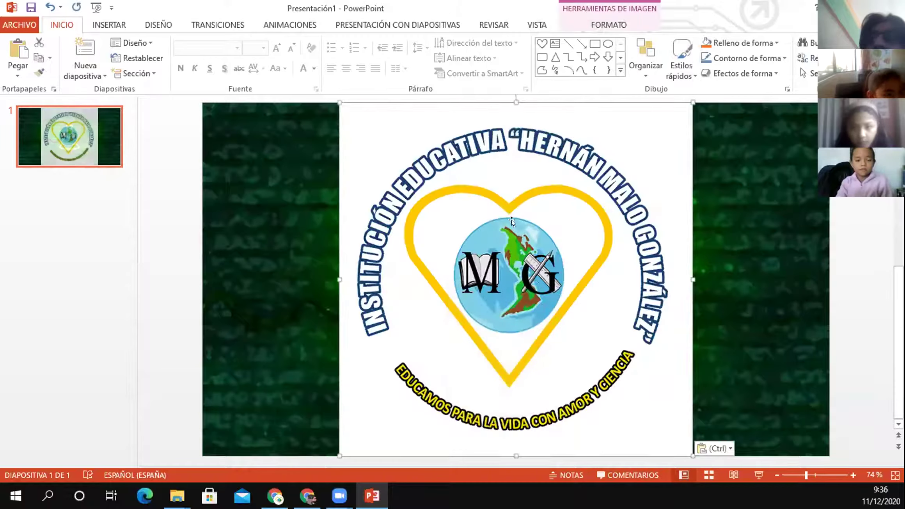
drag(511, 221, 486, 221)
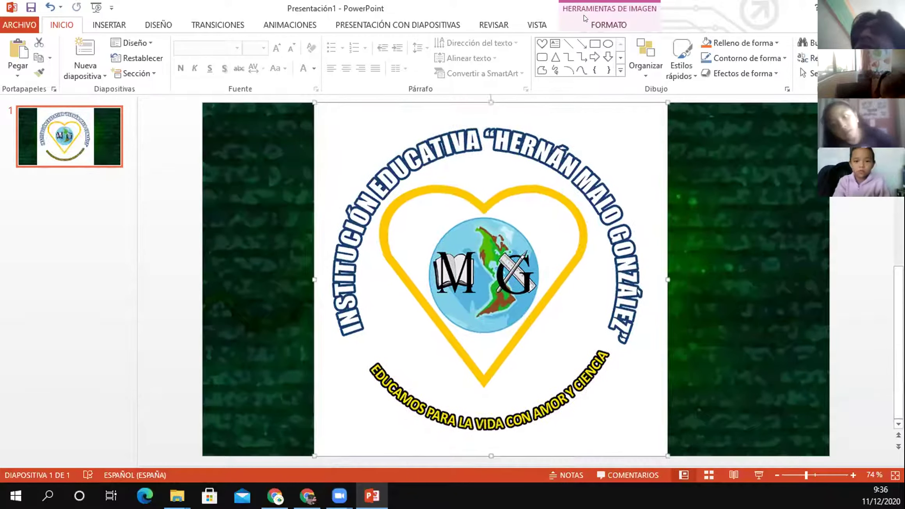
- Remove the pasted logo's background with the automatic selection, keeping only the globe with the M and G letters
click(586, 20)
click(12, 58)
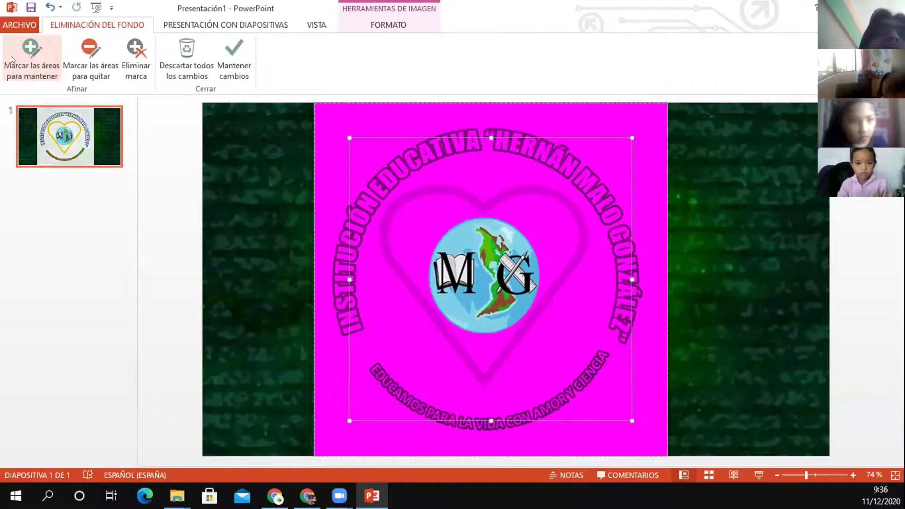
click(224, 56)
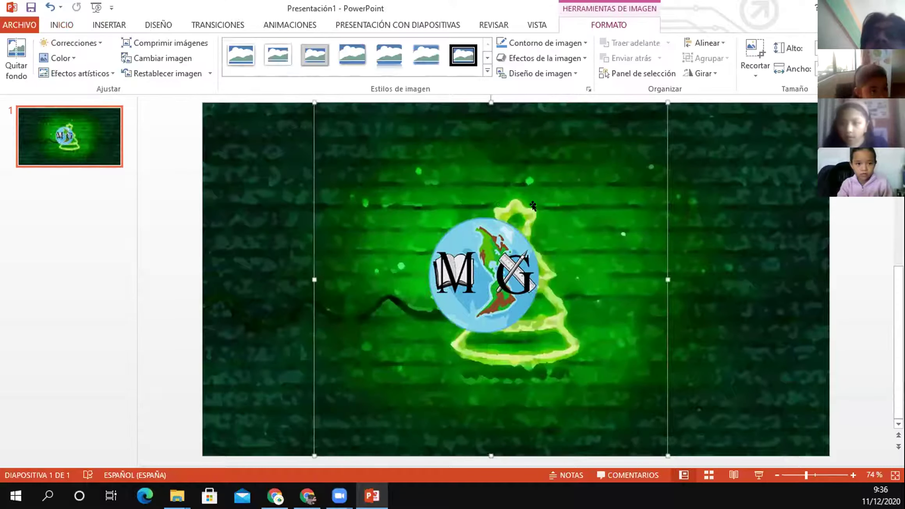
- Crop the logo picture's upper edge down to just above the globe
click(755, 47)
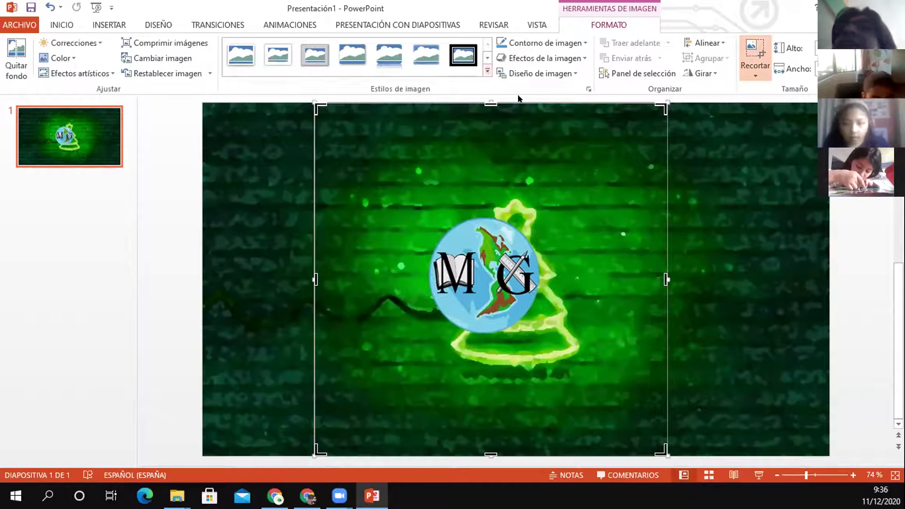
drag(485, 100, 484, 211)
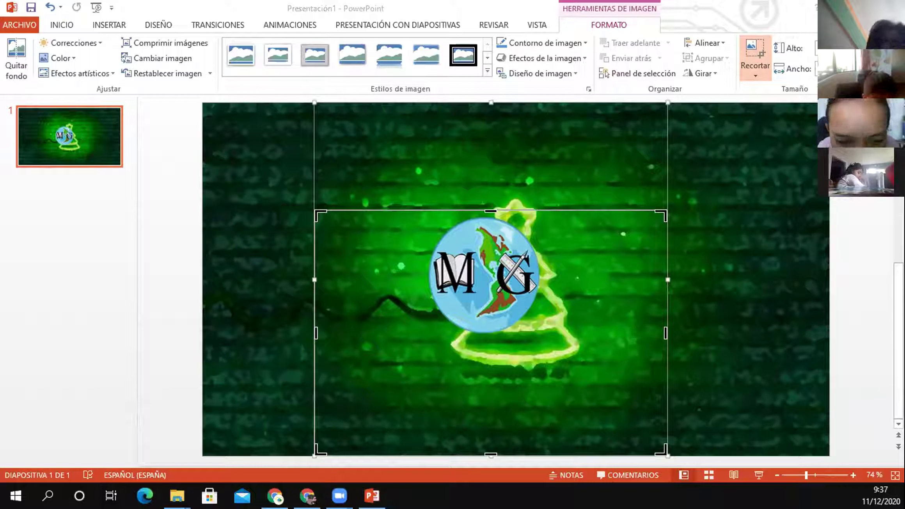
click(289, 372)
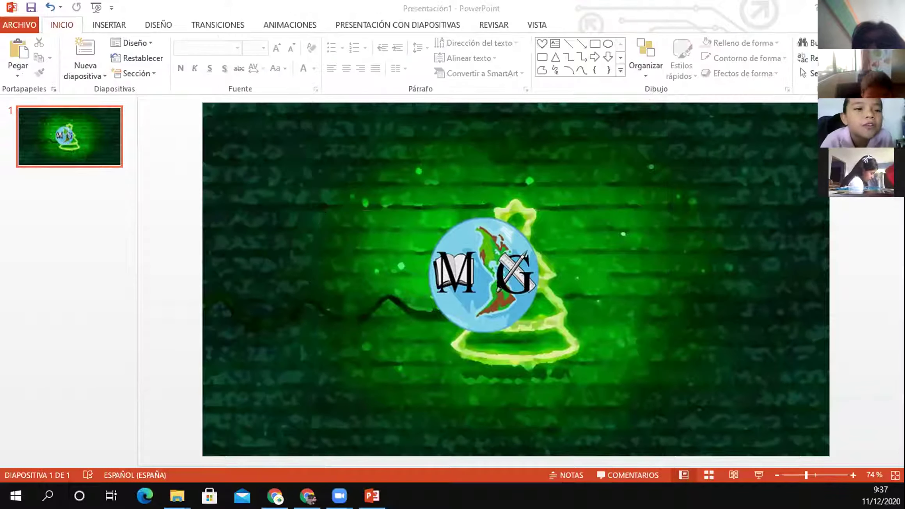
- Crop the logo picture's lower and side edges closely around the globe and move it over the upper part of the tree
click(534, 228)
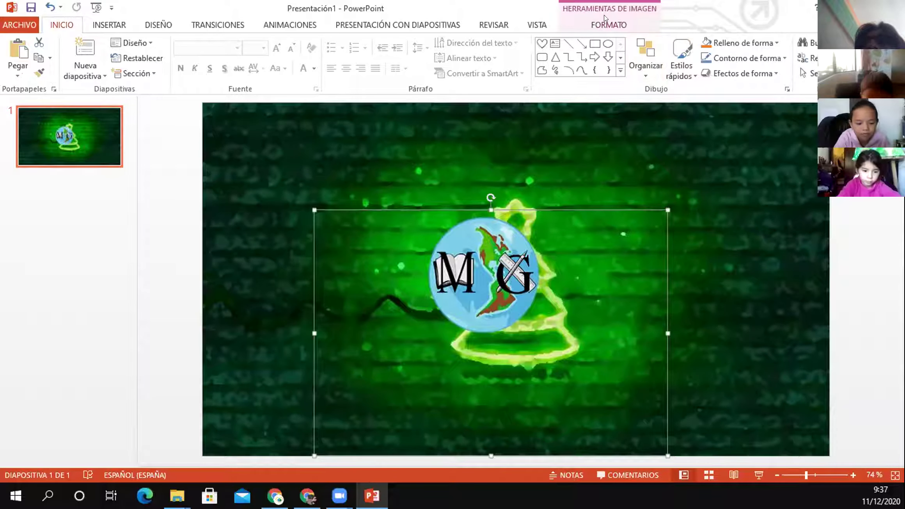
click(602, 27)
click(15, 62)
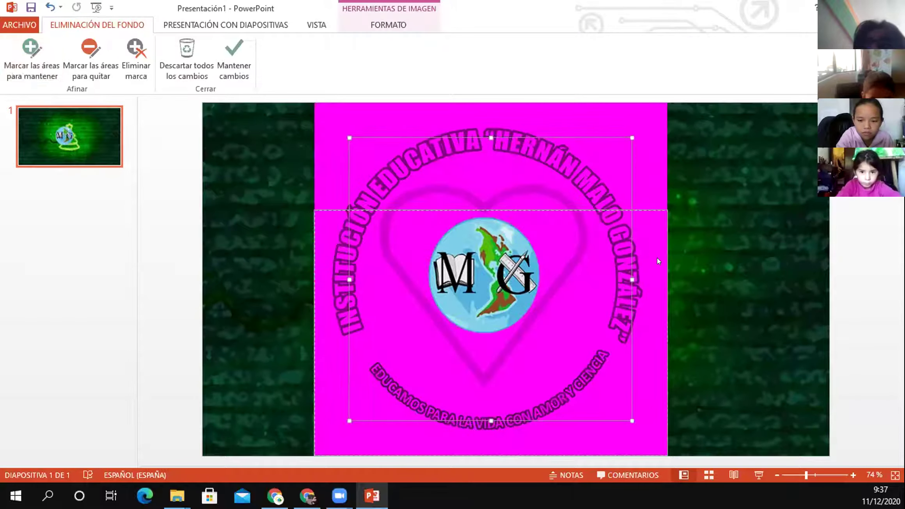
click(371, 25)
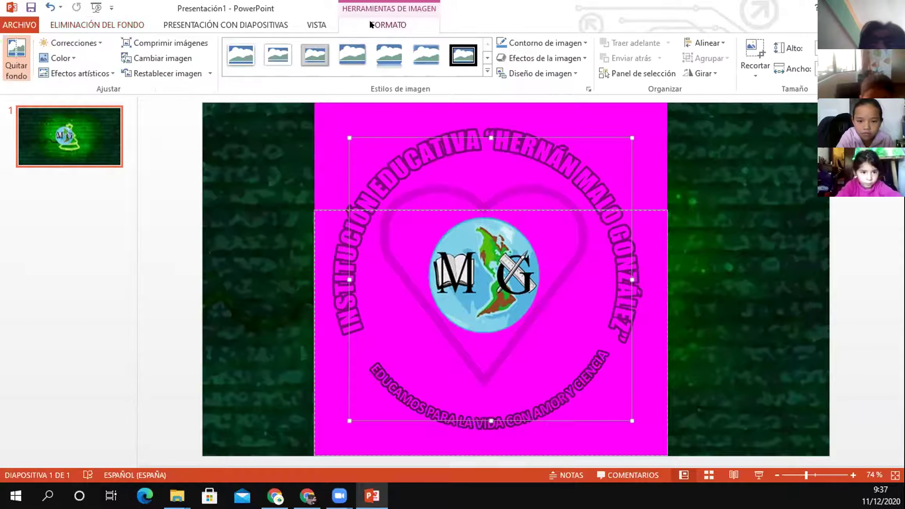
click(755, 54)
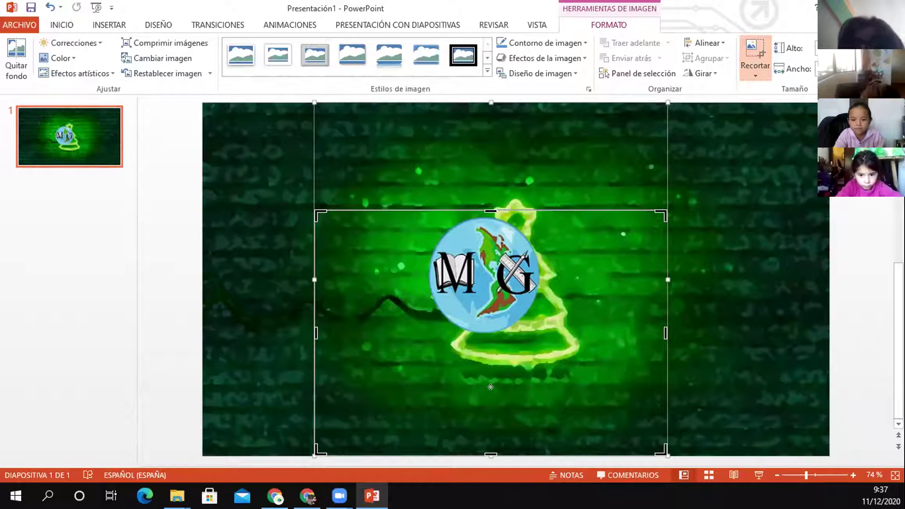
drag(491, 449, 477, 332)
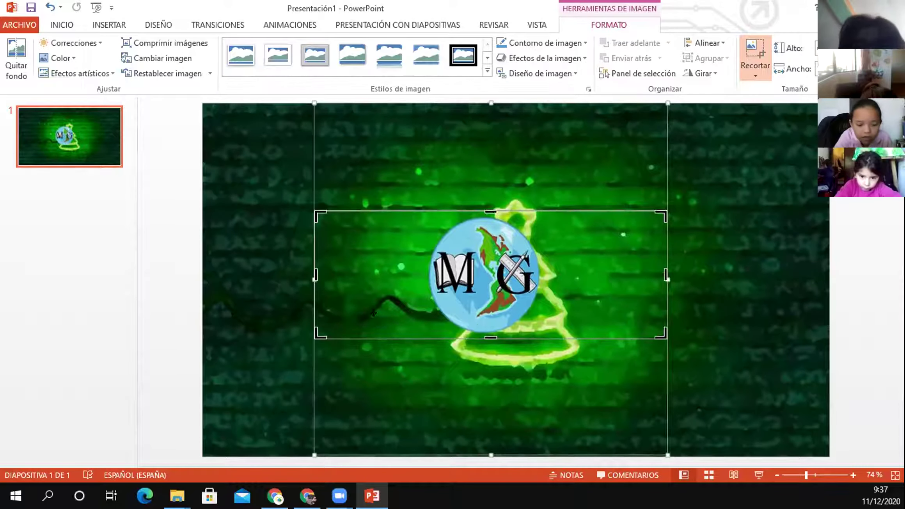
drag(307, 273, 421, 273)
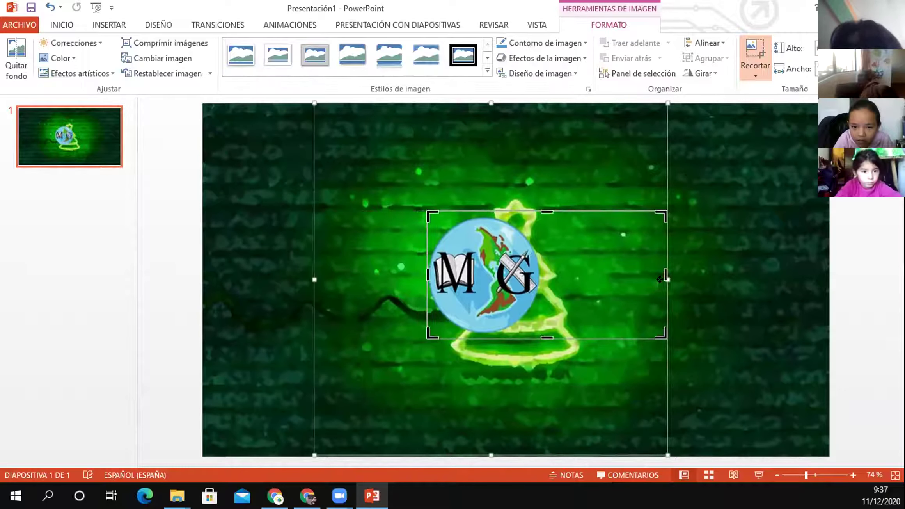
drag(659, 273, 544, 273)
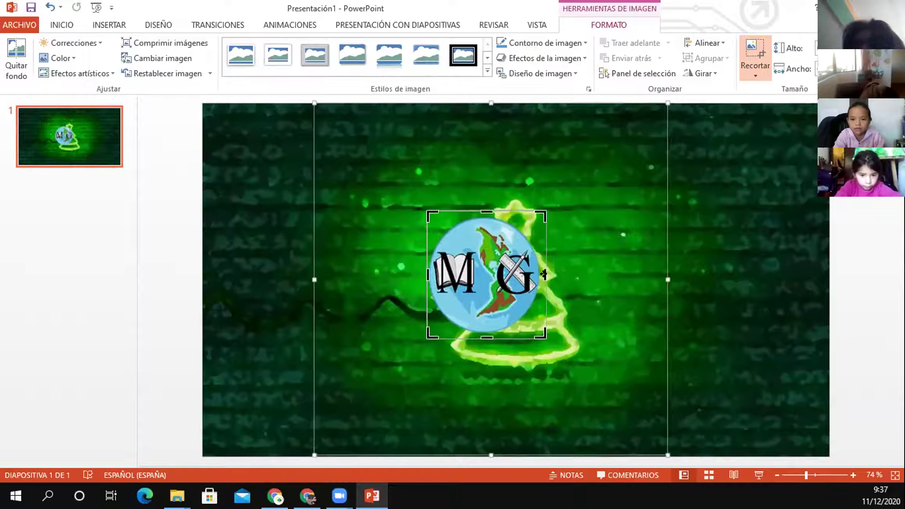
click(744, 49)
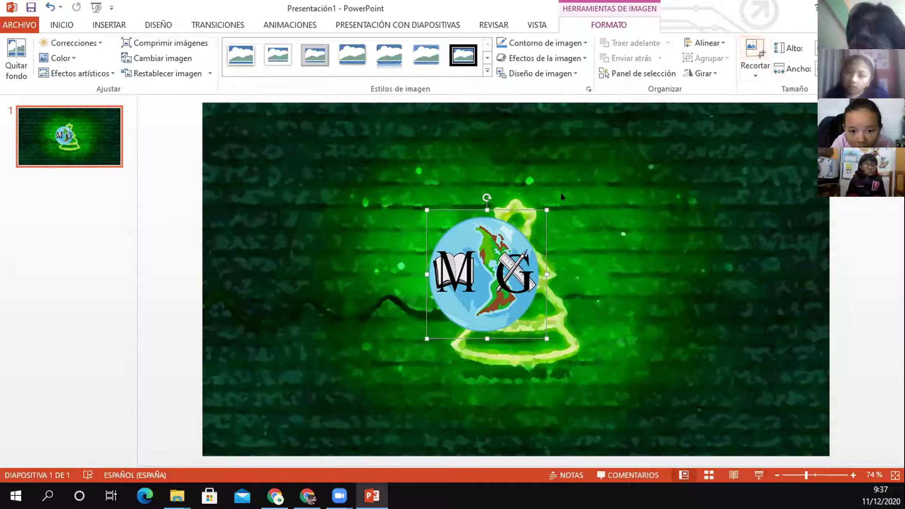
drag(472, 281, 520, 253)
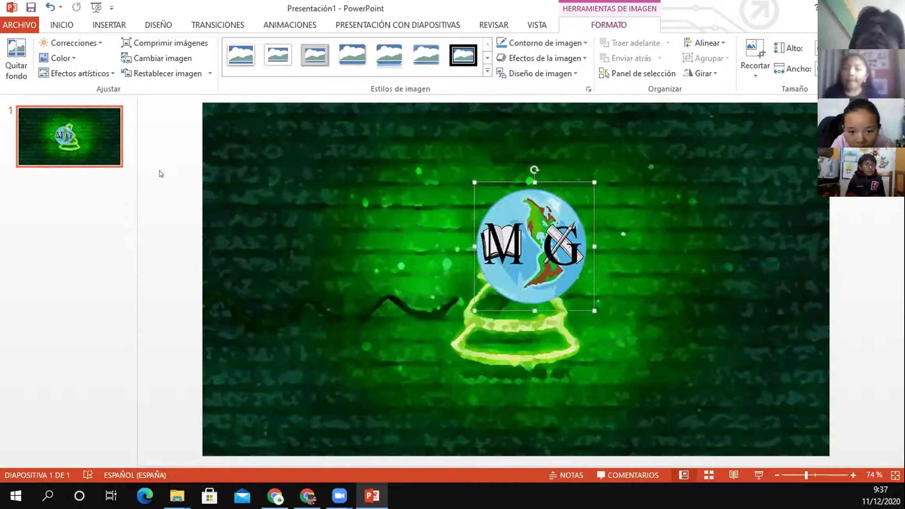
- Insert a heart shape about 10.8 cm high and 11.95 cm wide over the globe and shift it slightly to surround it
click(111, 25)
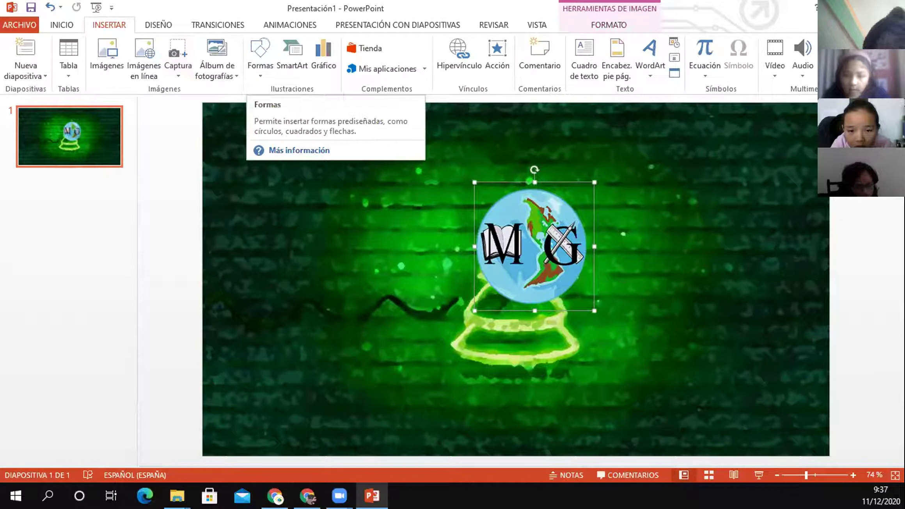
click(261, 55)
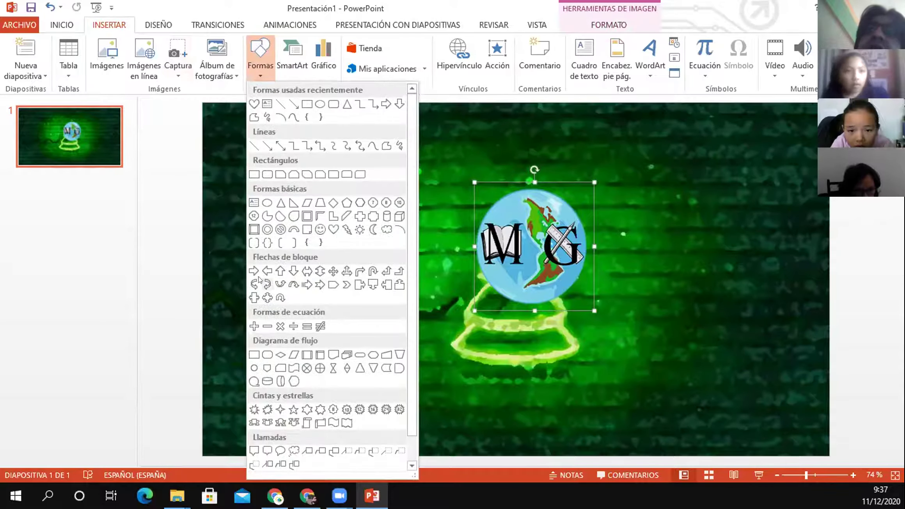
scroll(311, 221, down, 1)
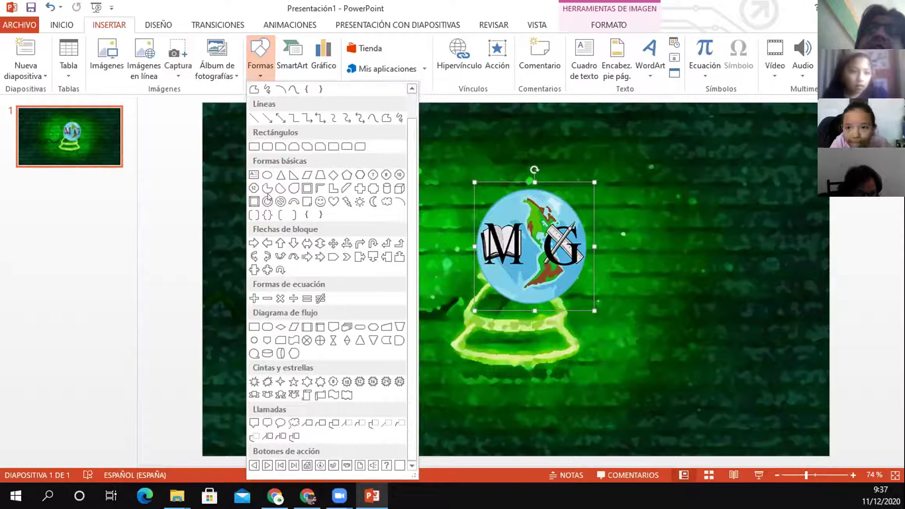
scroll(269, 199, up, 1)
scroll(289, 238, down, 1)
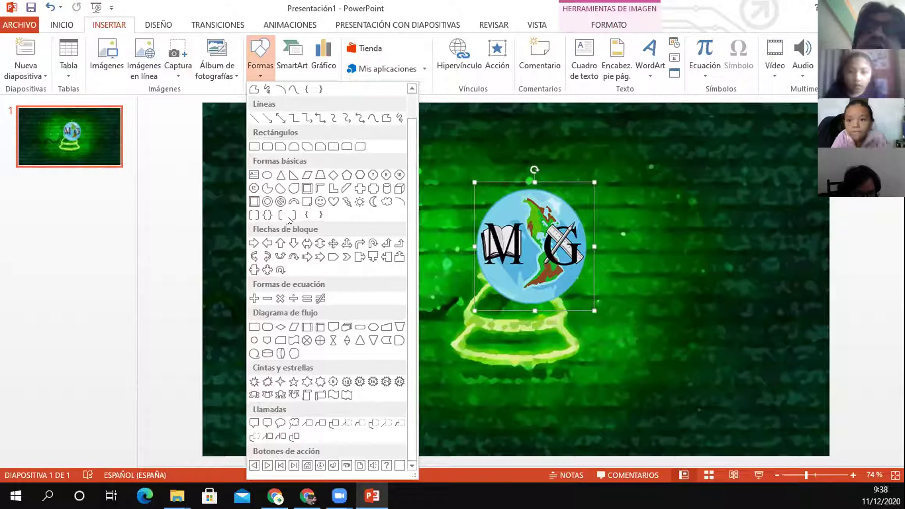
click(333, 202)
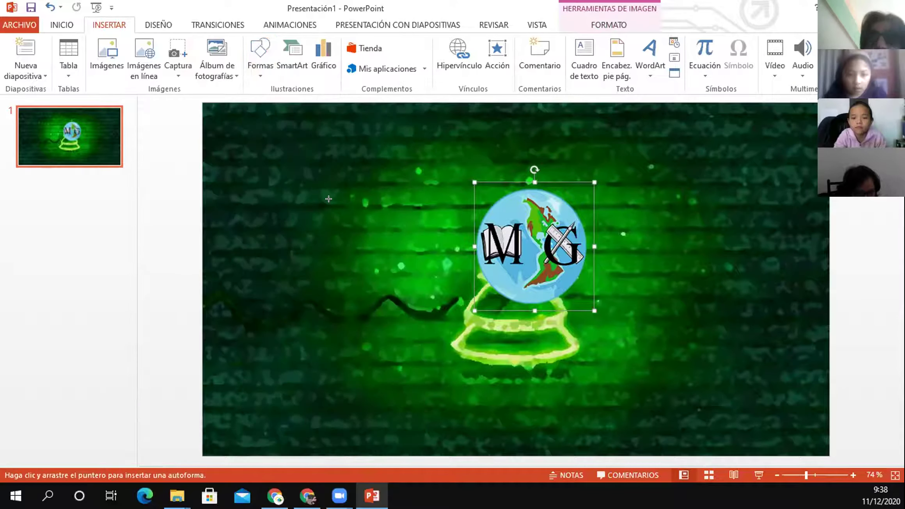
drag(446, 150, 659, 341)
drag(545, 299, 526, 291)
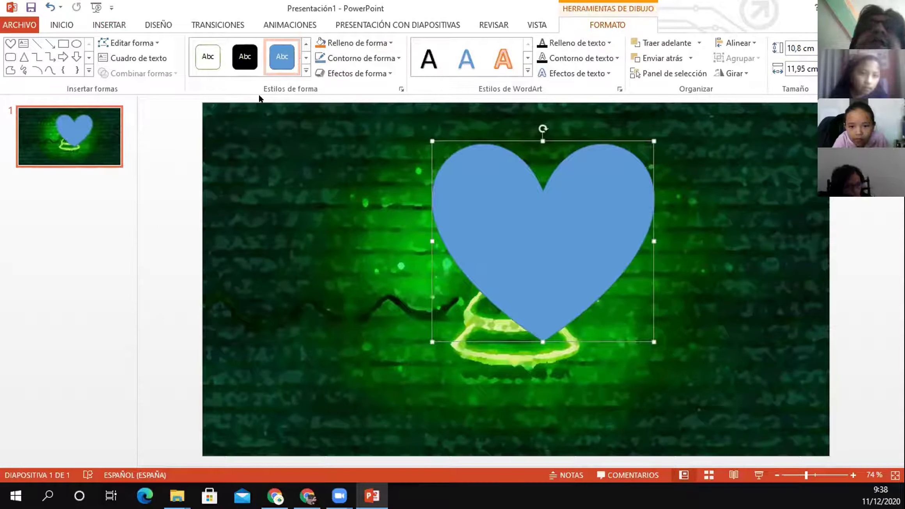
- Remove the heart's fill and set its outline to the standard orange colour
click(323, 45)
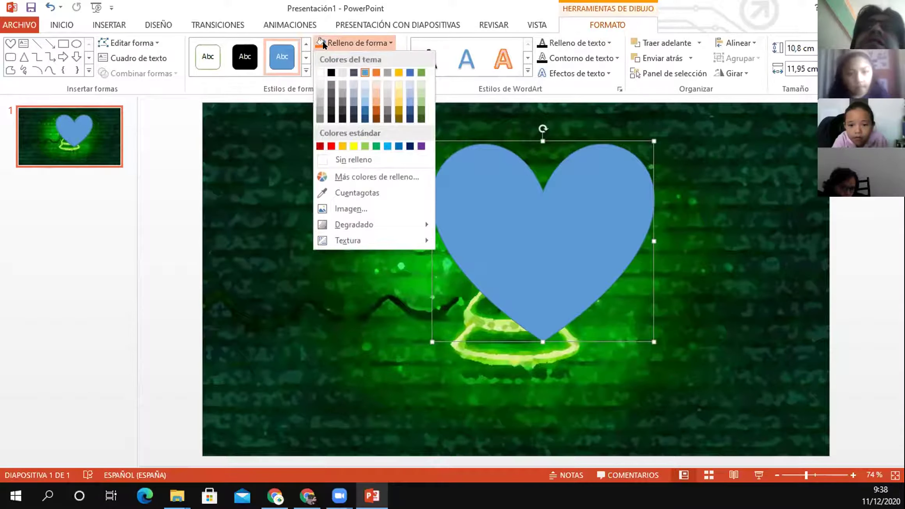
click(353, 160)
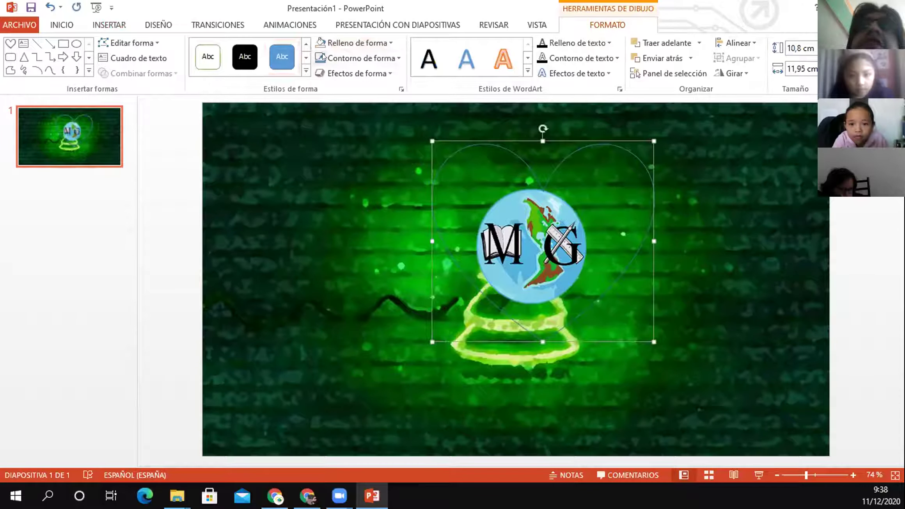
click(344, 64)
click(341, 155)
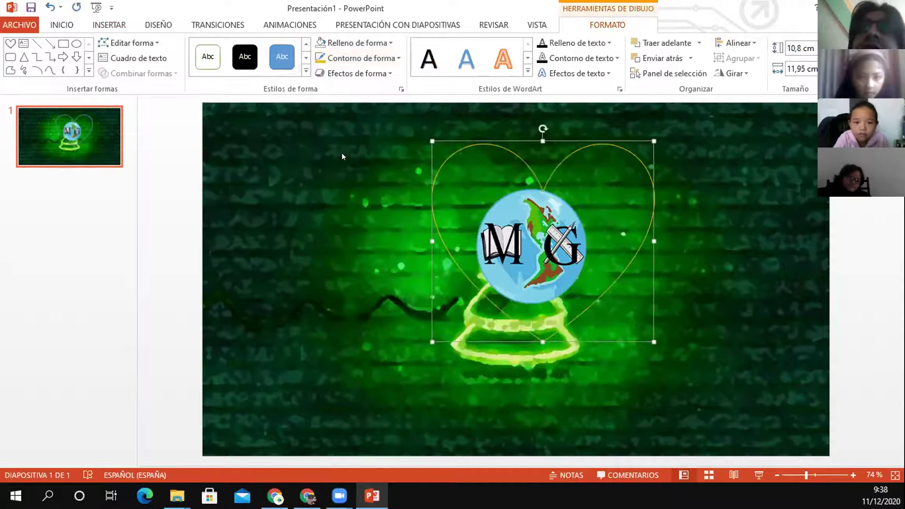
- Set the heart's outline width to 10 pt and close the shape formatting options
click(351, 58)
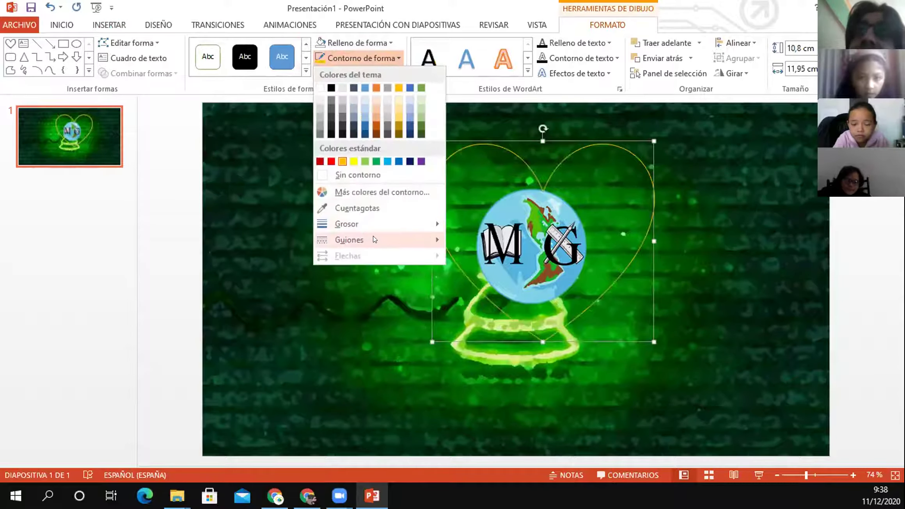
mouse_move(390, 223)
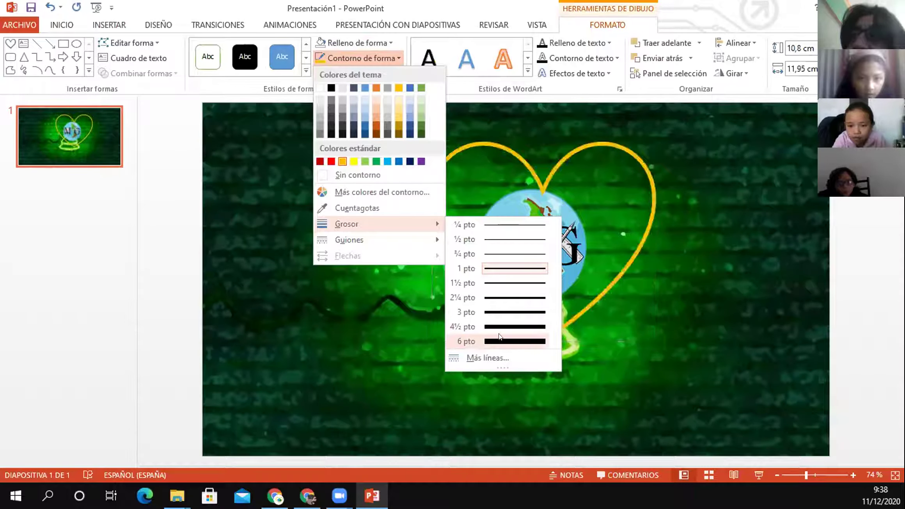
click(483, 358)
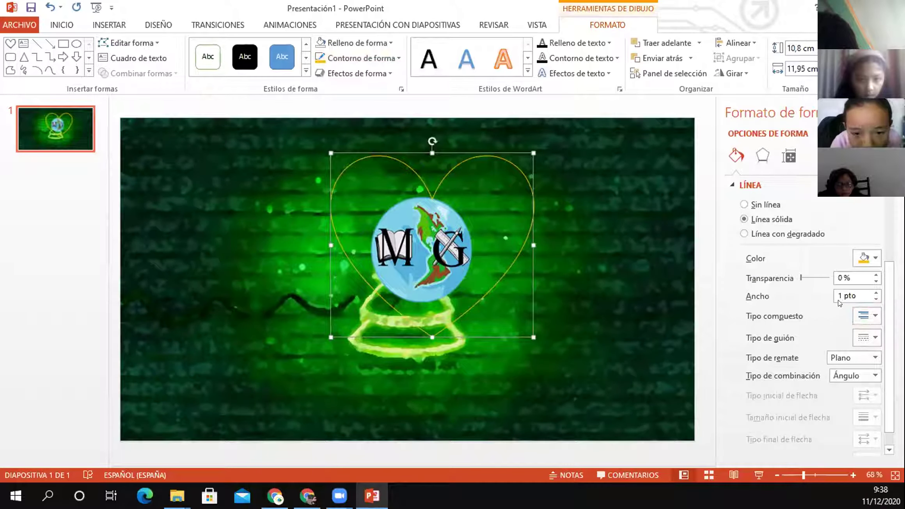
click(862, 292)
text(10)
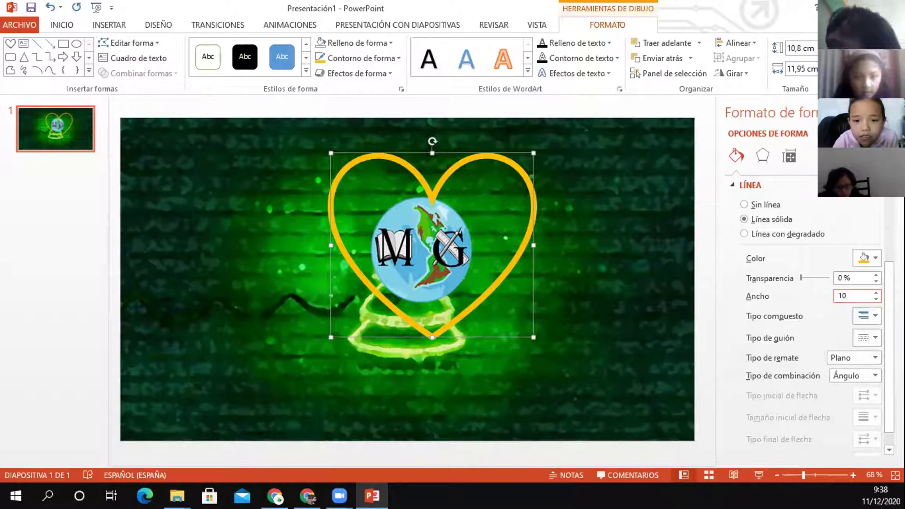
click(896, 112)
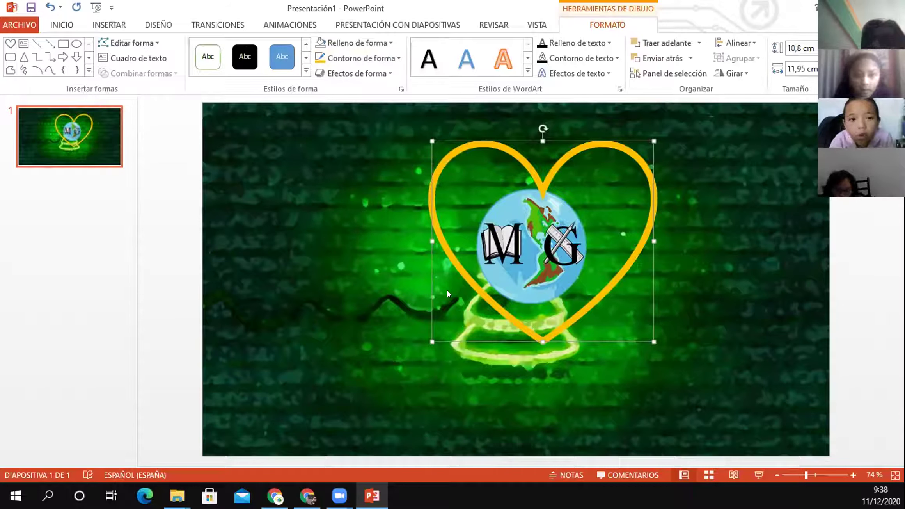
- Move the heart to the left of the tree and place the globe inside its lower part
drag(421, 194, 252, 207)
click(504, 223)
mouse_move(503, 223)
mouse_down()
mouse_move(275, 240)
mouse_move(347, 239)
mouse_move(331, 242)
mouse_move(346, 251)
mouse_up()
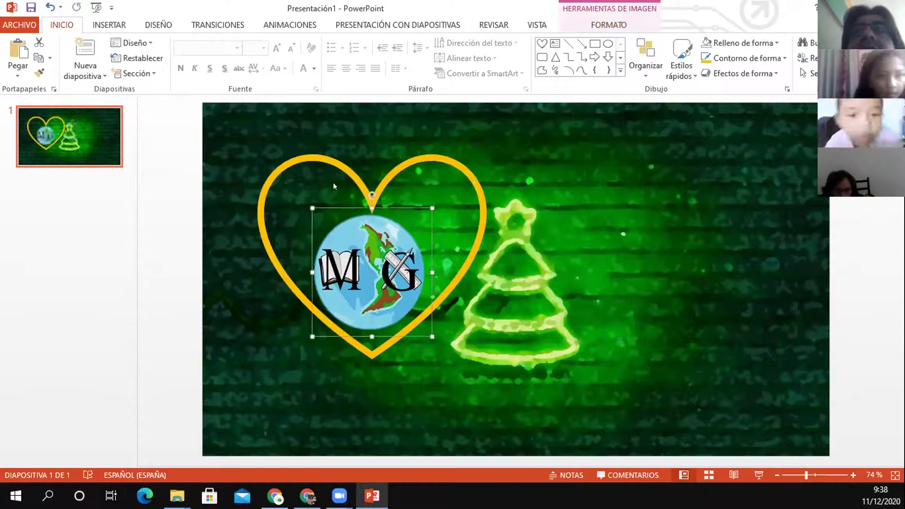
- Apply the widest yellow glow variation to the heart outline
double_click(333, 182)
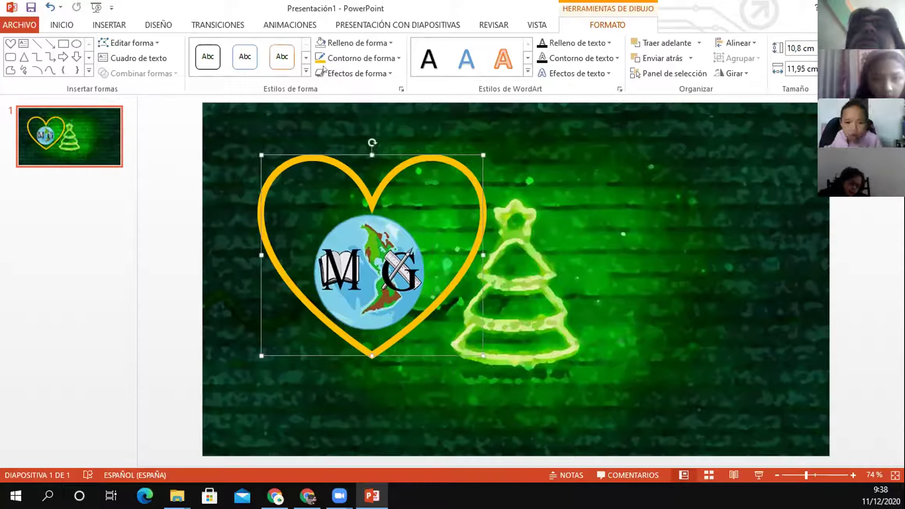
click(361, 58)
click(353, 43)
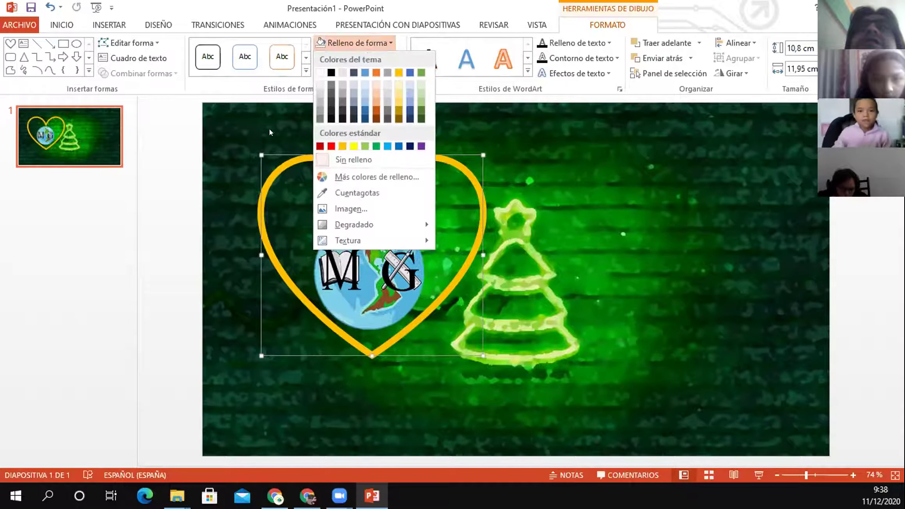
click(353, 43)
click(341, 59)
click(341, 58)
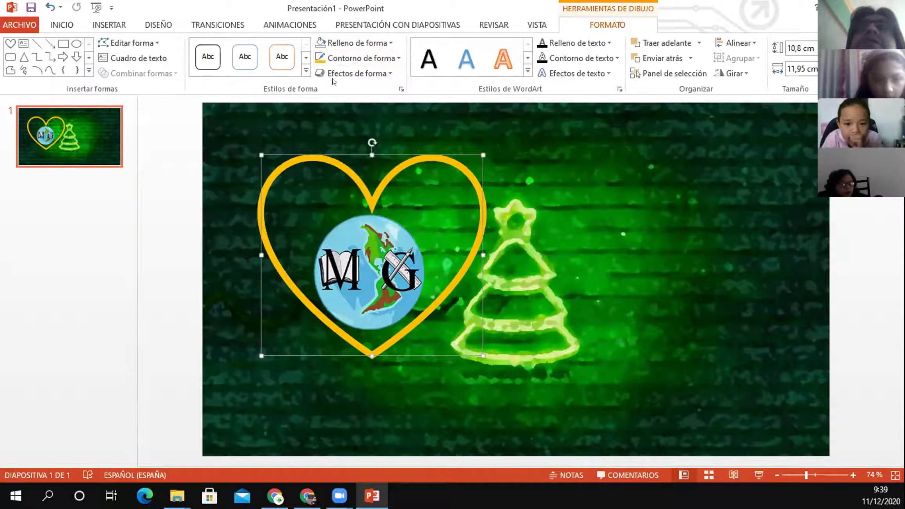
click(353, 73)
mouse_move(373, 188)
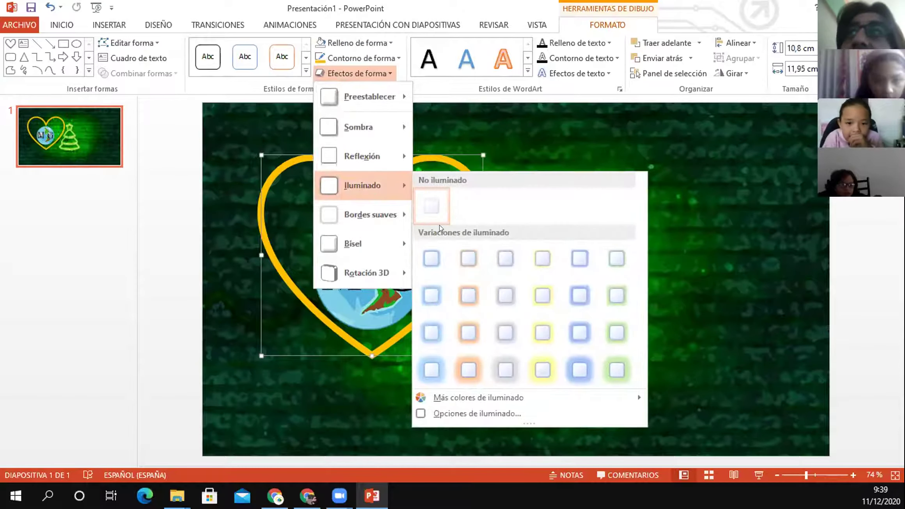
click(540, 373)
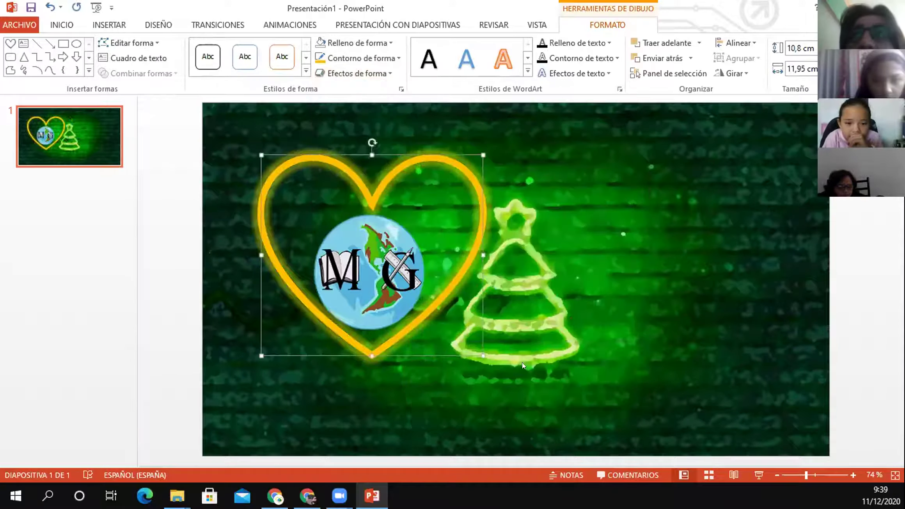
- Select the heart around the globe and set its shape fill to none
click(368, 240)
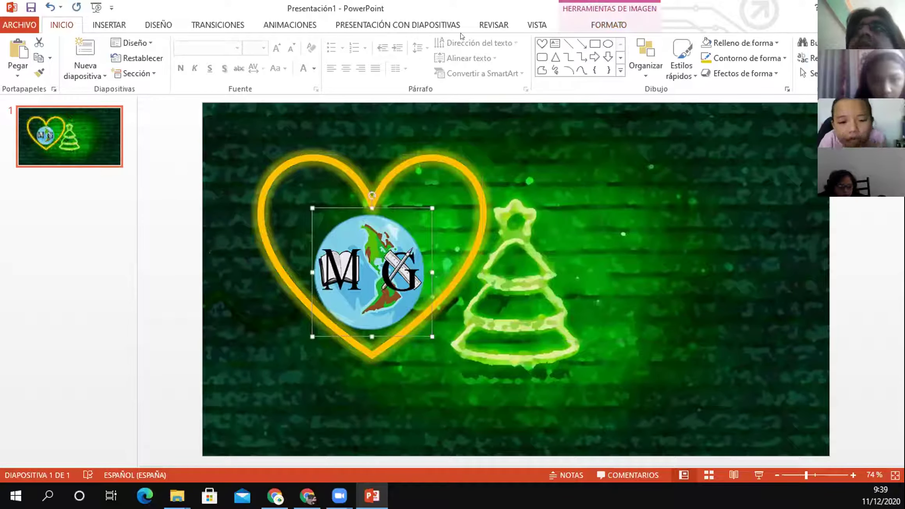
click(609, 24)
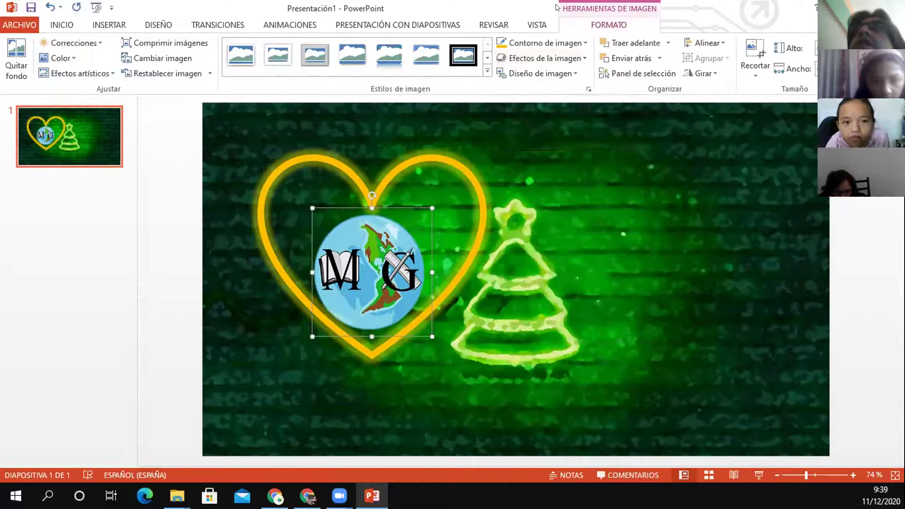
click(311, 153)
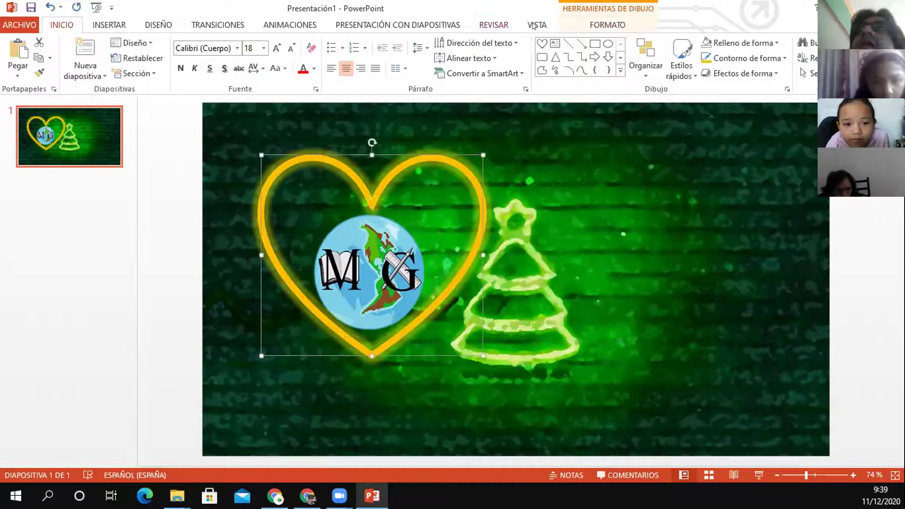
click(592, 25)
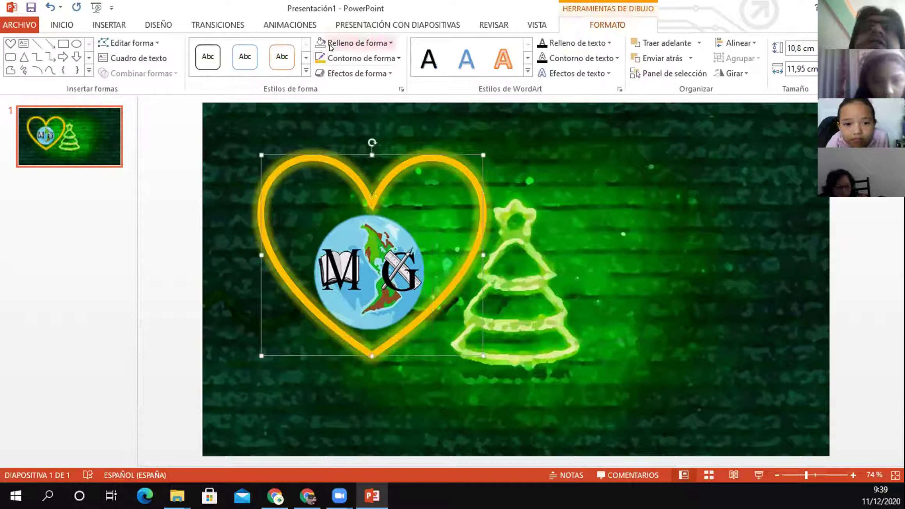
click(351, 44)
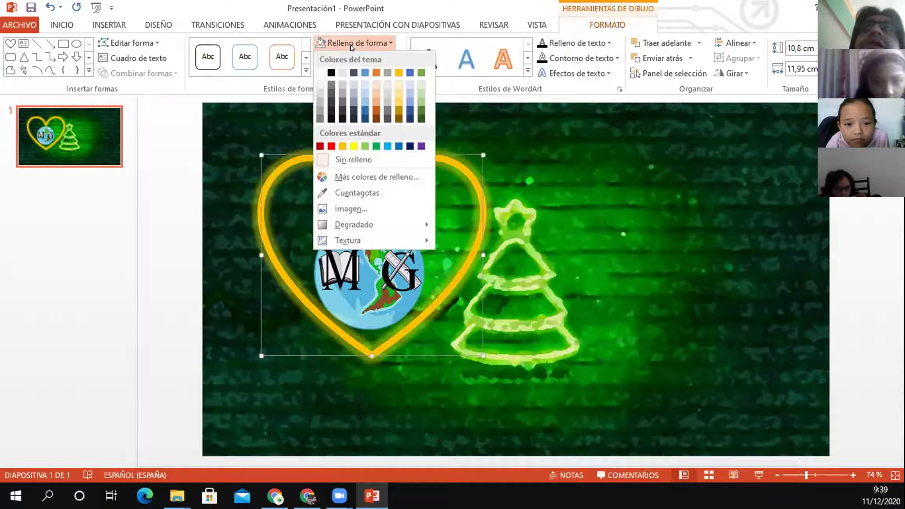
click(343, 163)
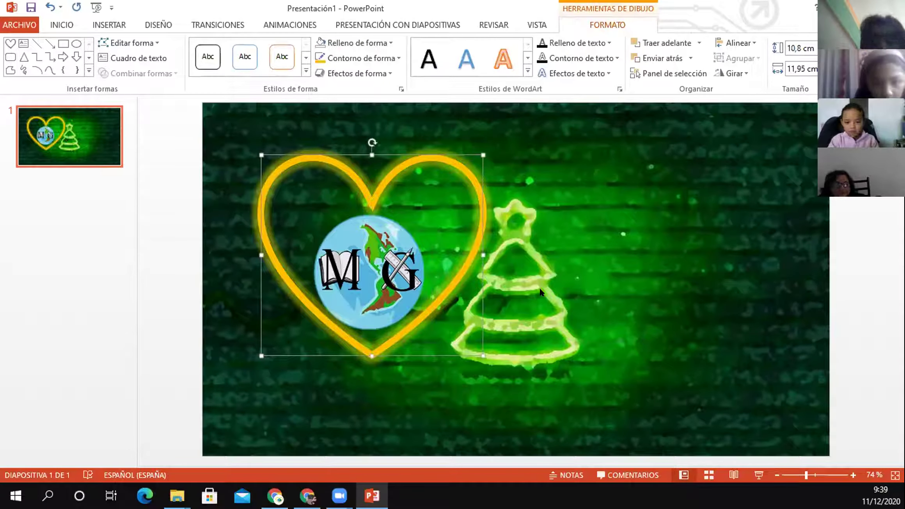
- Apply the widest dark blue glow variation to the globe picture and deselect it
click(316, 263)
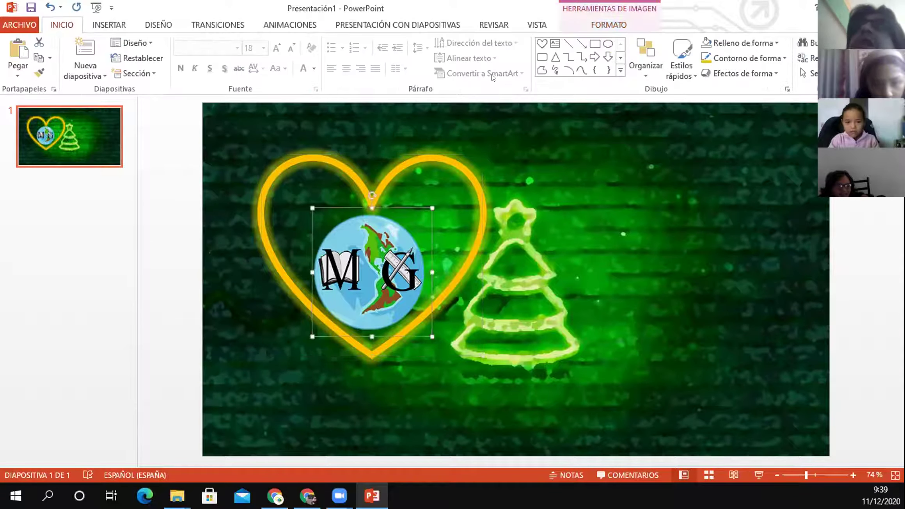
click(607, 17)
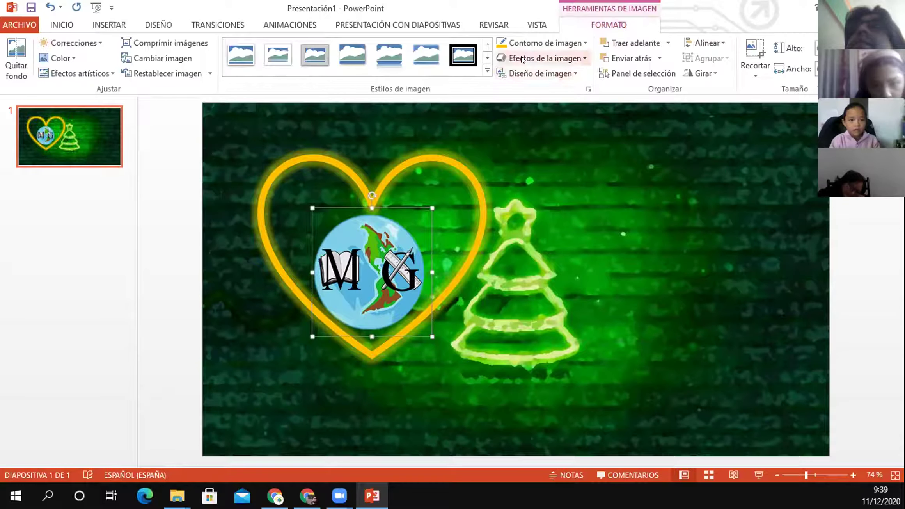
click(542, 58)
mouse_move(518, 203)
mouse_move(531, 178)
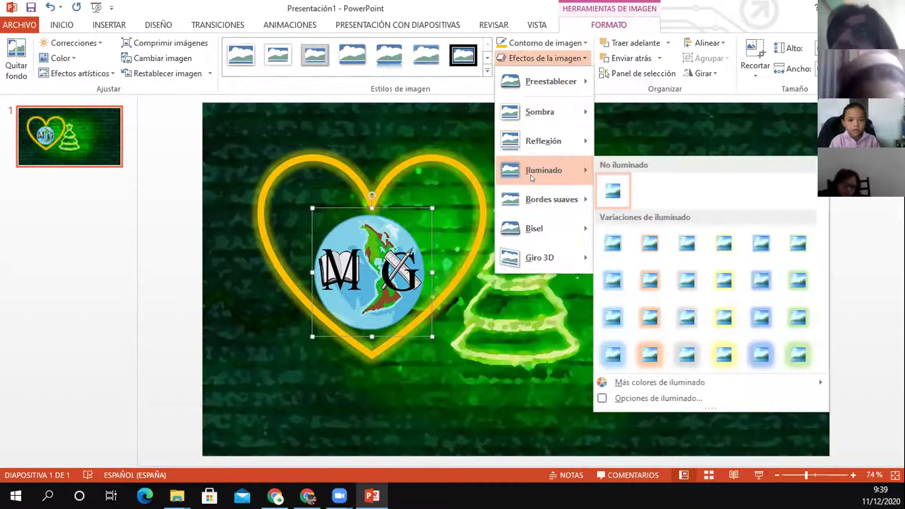
click(763, 361)
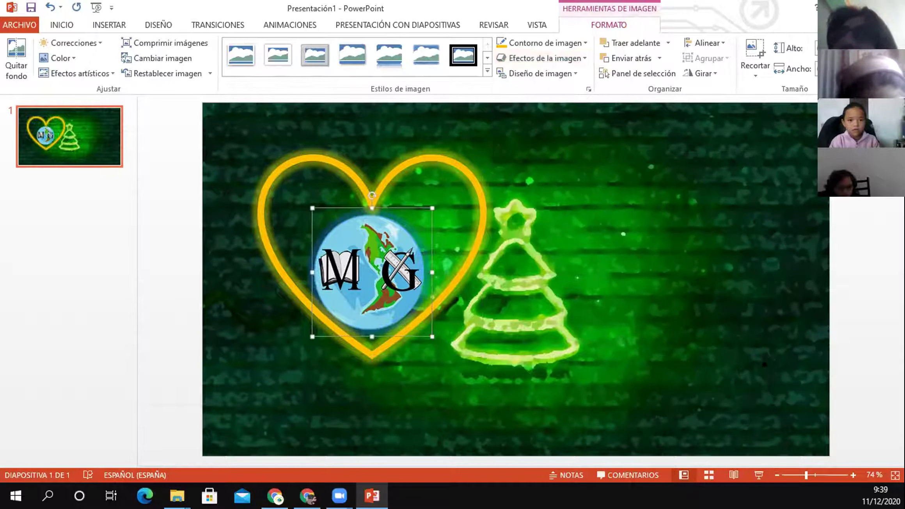
click(299, 396)
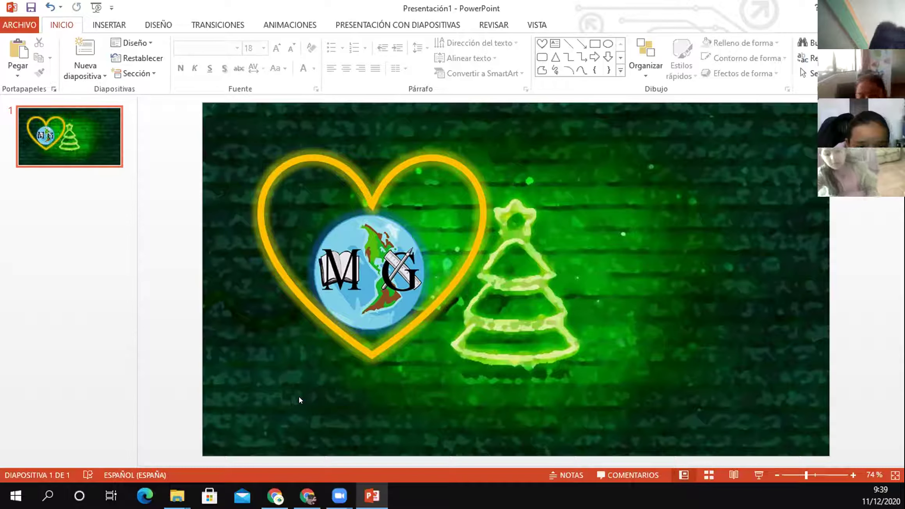
- Switch to Chrome, return to the "hernan mg" search, and preview the school's logo in the image results
click(307, 495)
key(Escape)
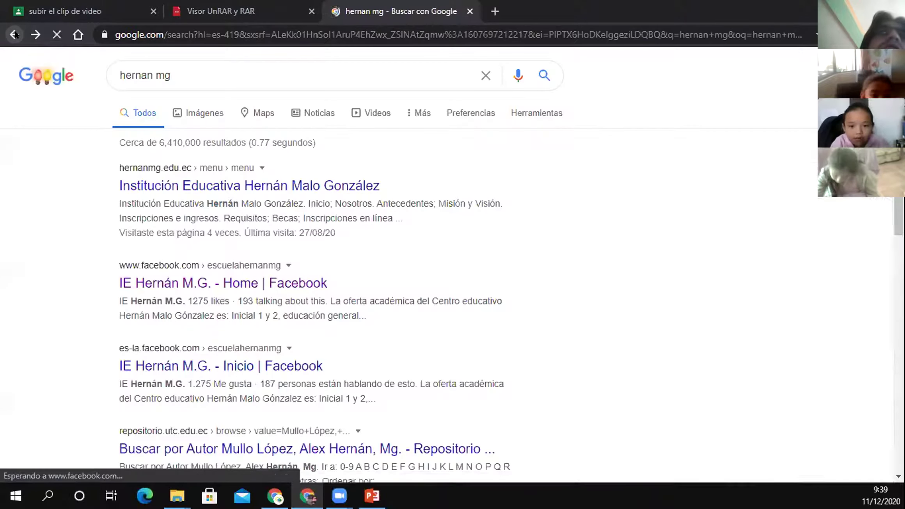
click(14, 35)
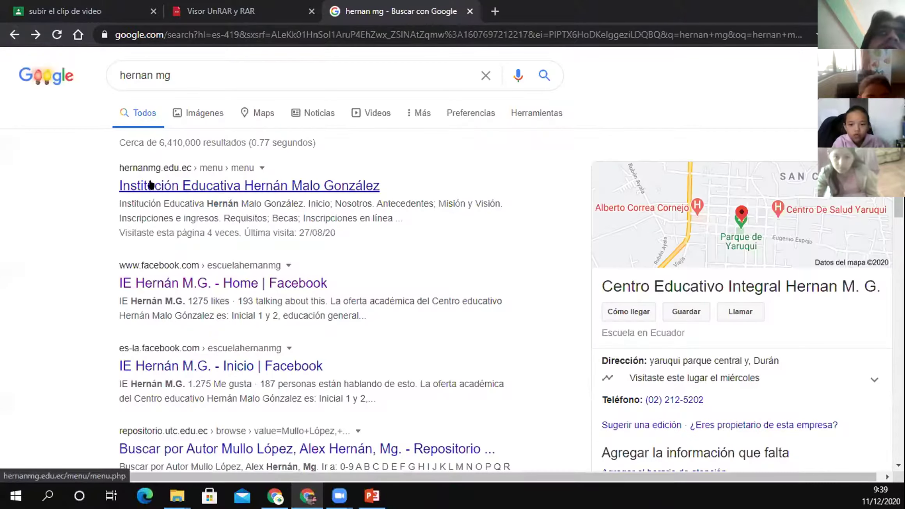
click(197, 113)
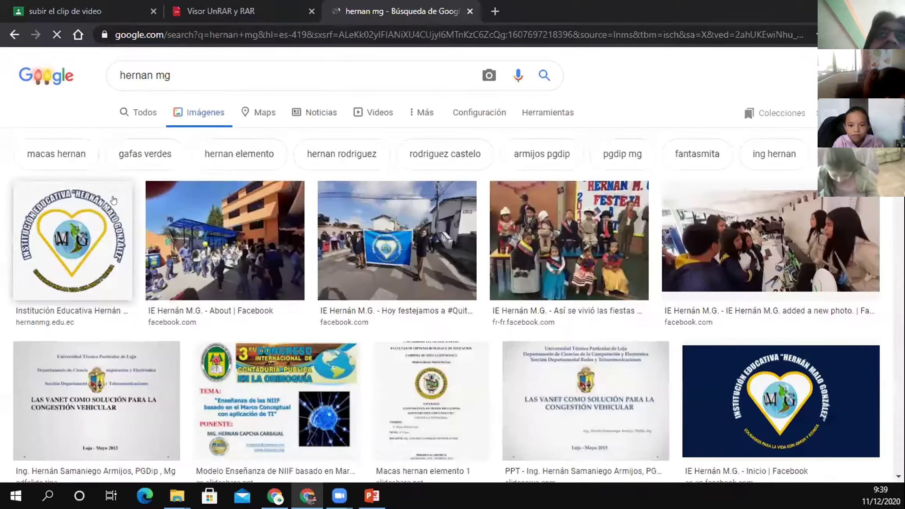
click(56, 241)
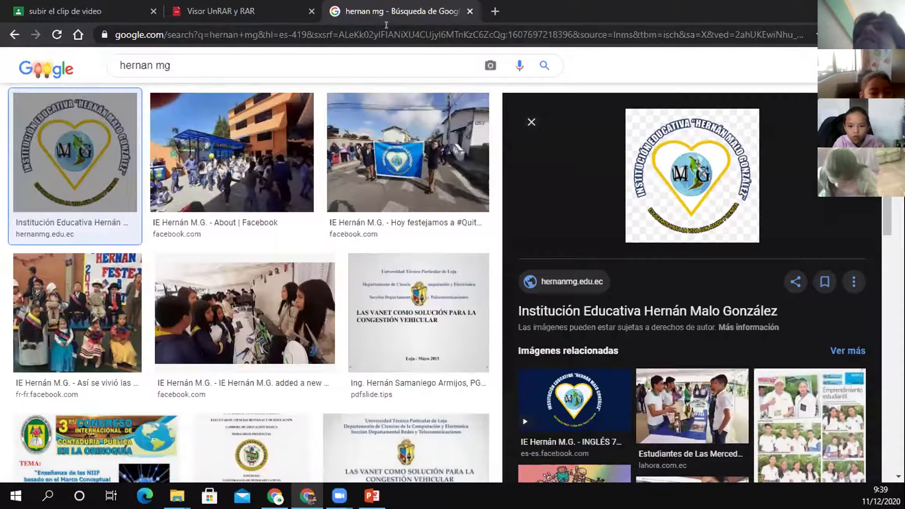
- Switch back to PowerPoint and nudge the globe slightly upward inside the heart
click(372, 495)
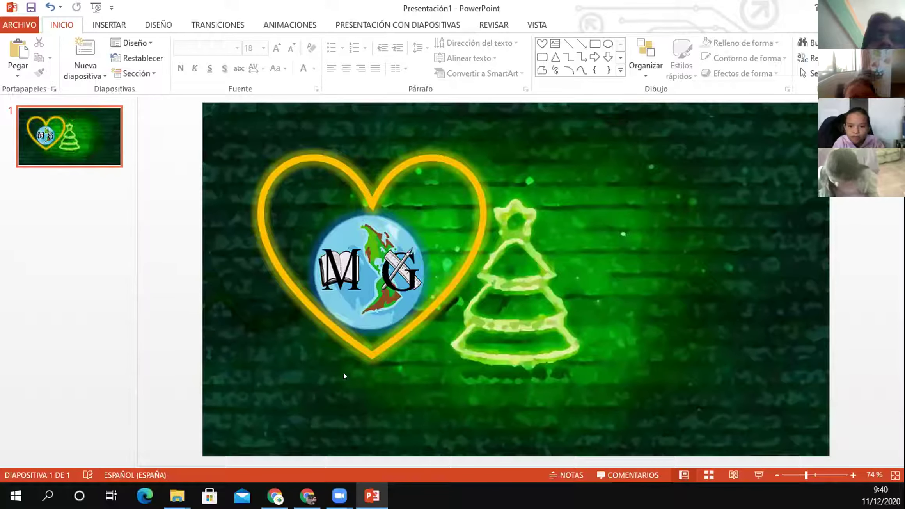
click(357, 299)
drag(358, 299, 364, 296)
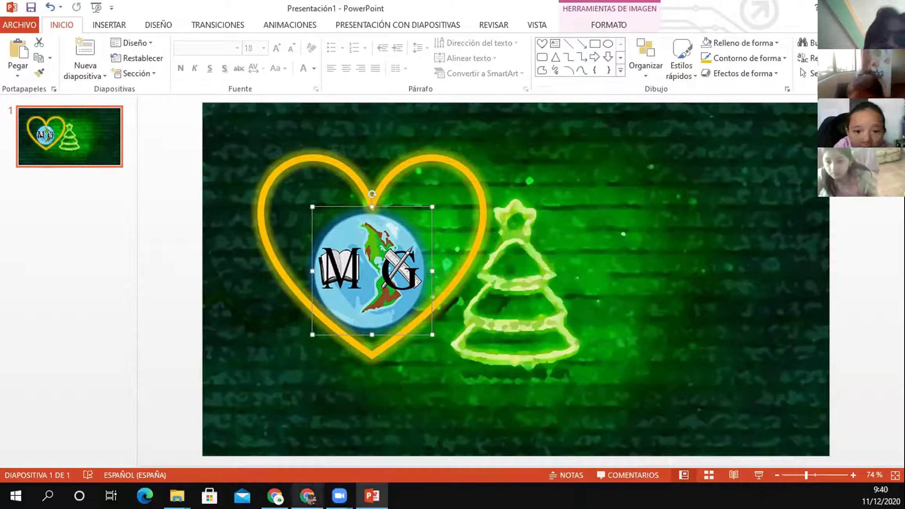
- Switch to Chrome and open the school's Facebook page from the general "hernan mg" search results
click(307, 495)
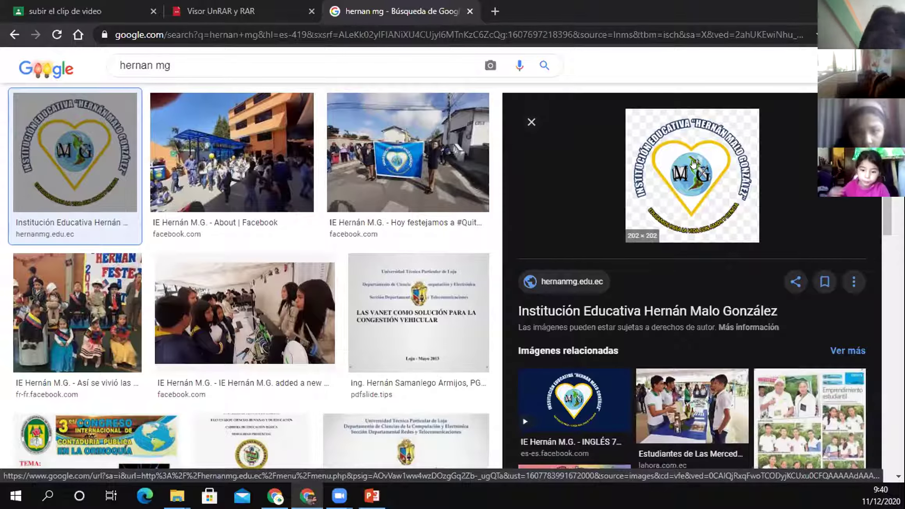
click(48, 71)
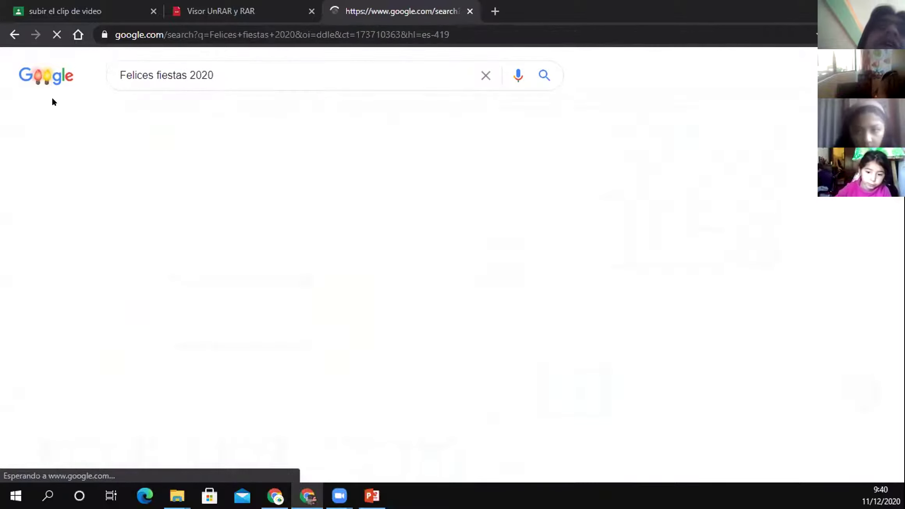
click(14, 34)
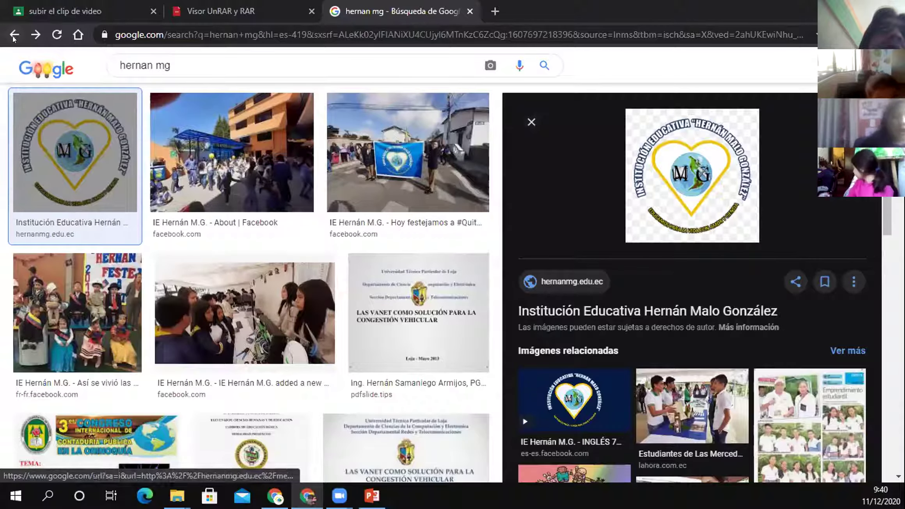
scroll(117, 117, up, 3)
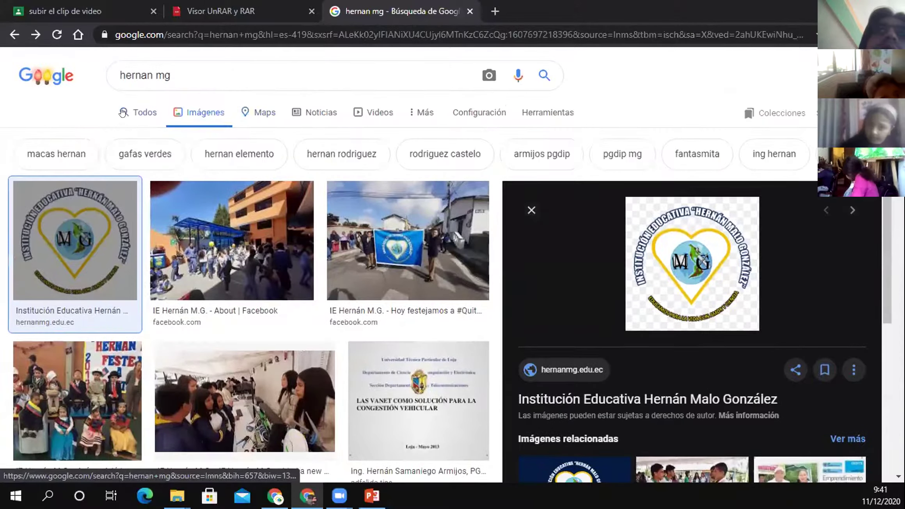
click(134, 112)
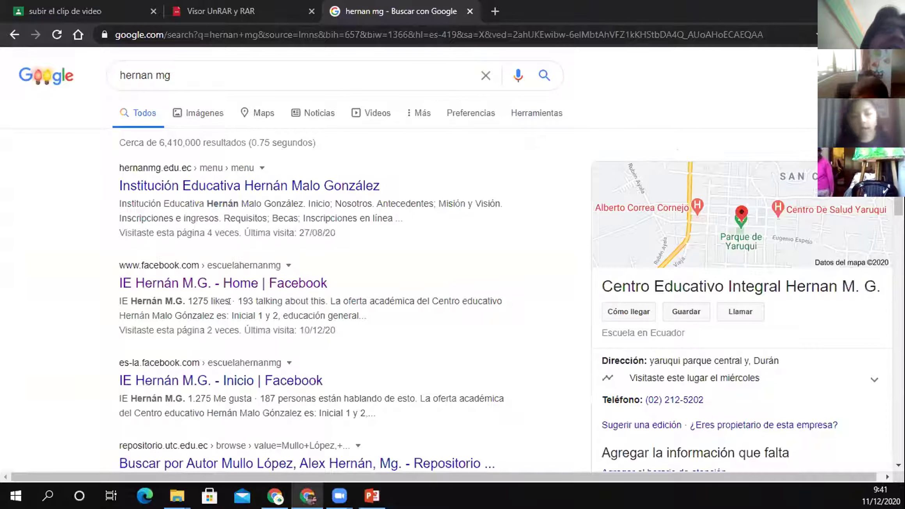
click(165, 282)
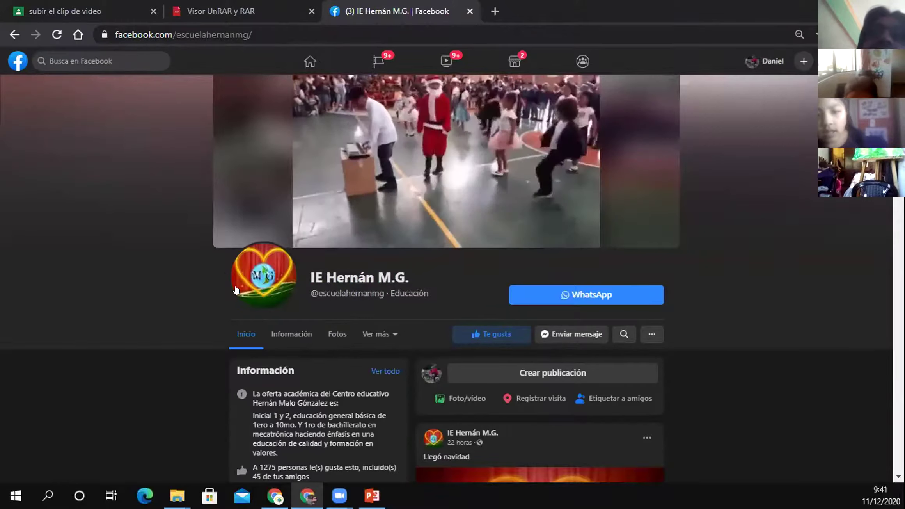
- Compare the Facebook page's Christmas profile picture with the original school logo, then return to the search results
click(236, 288)
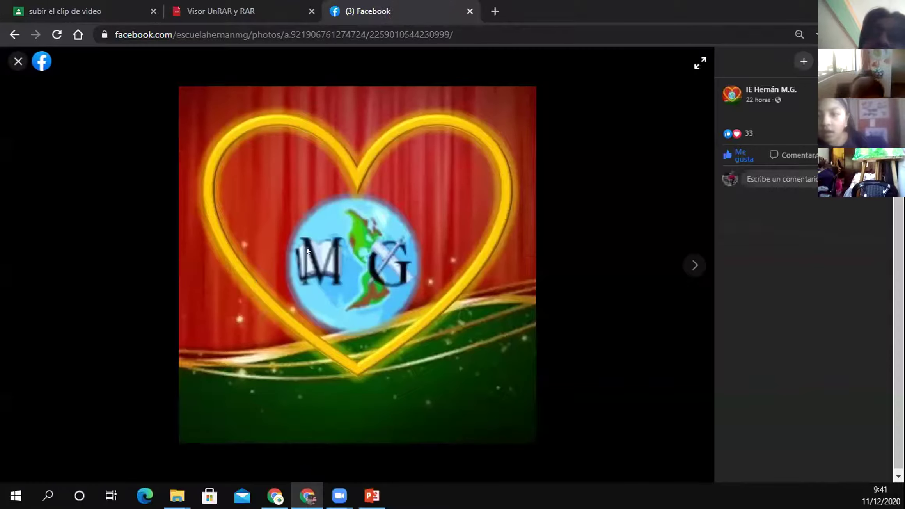
click(696, 265)
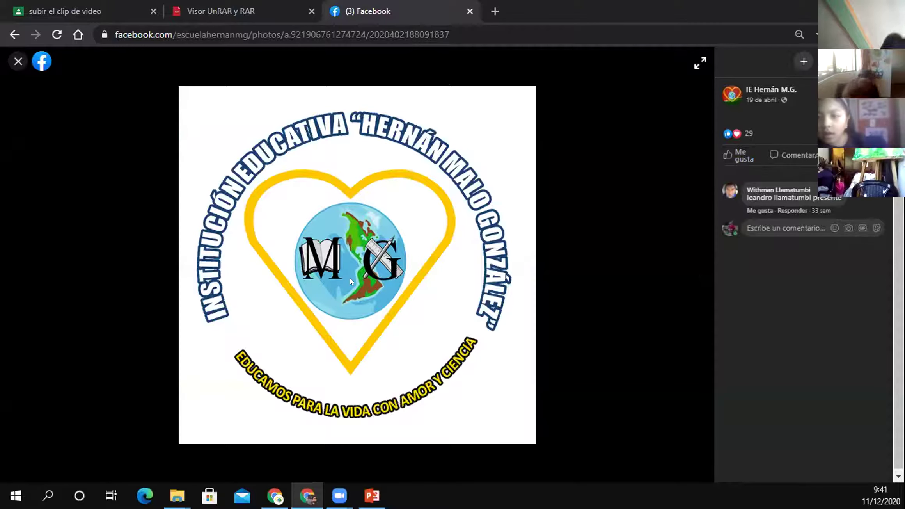
key(Escape)
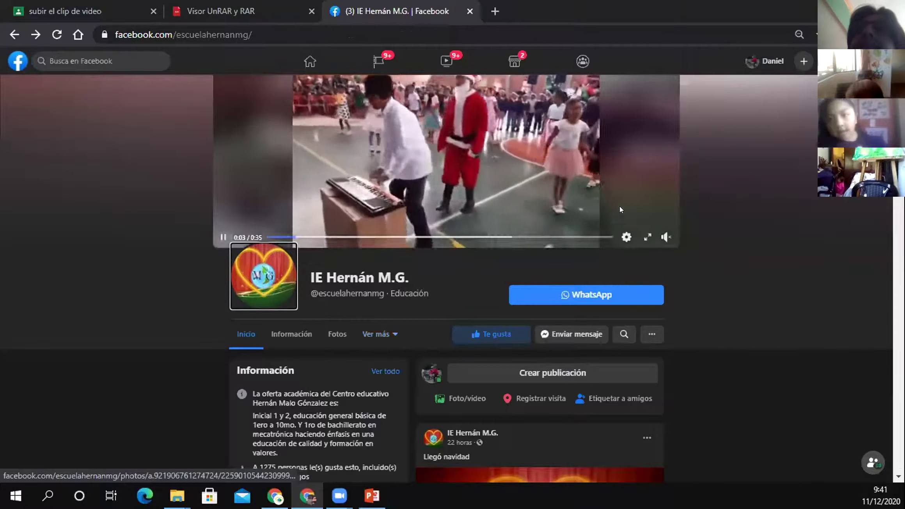
scroll(415, 205, down, 2)
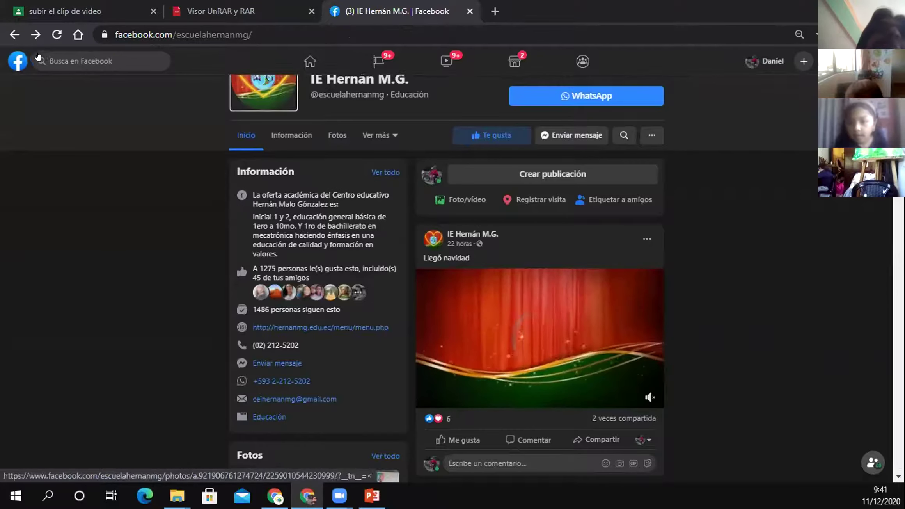
key(alt+Left)
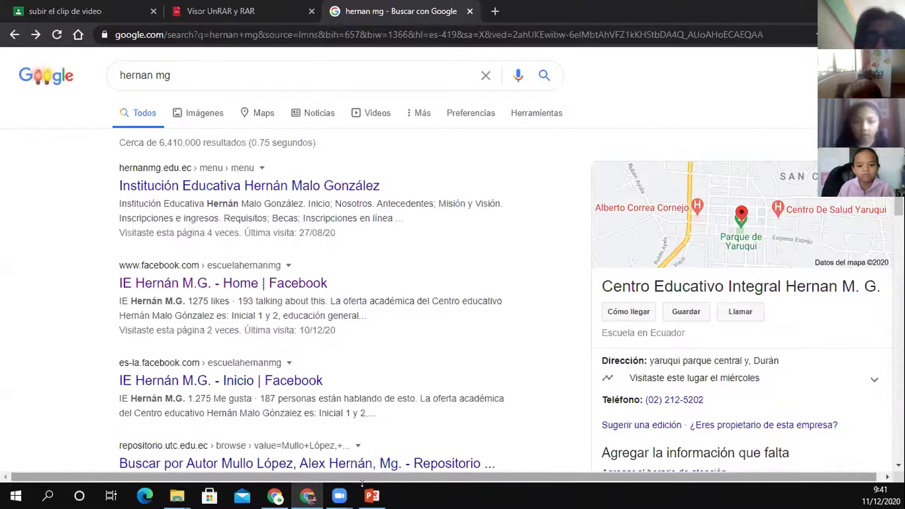
- Switch to PowerPoint and insert an empty text box on the slide, above and to the right of the tree
click(371, 495)
click(502, 181)
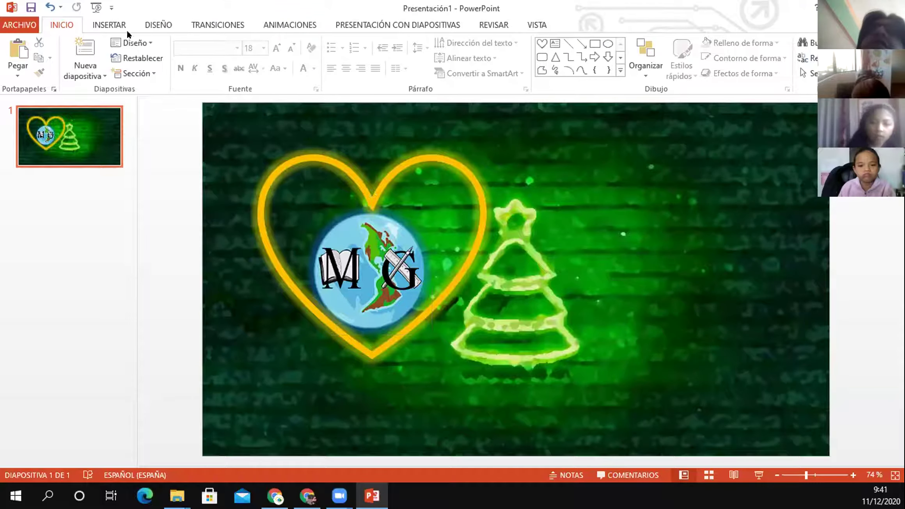
click(108, 26)
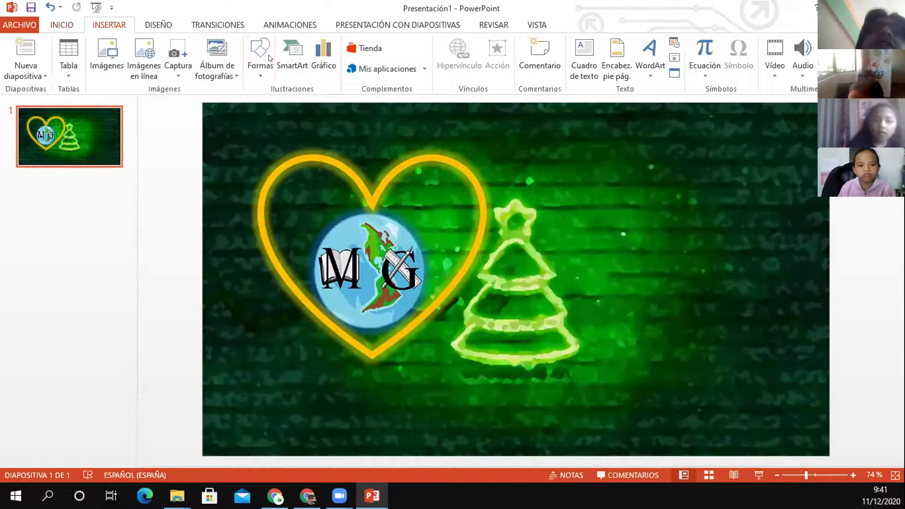
click(250, 55)
click(267, 103)
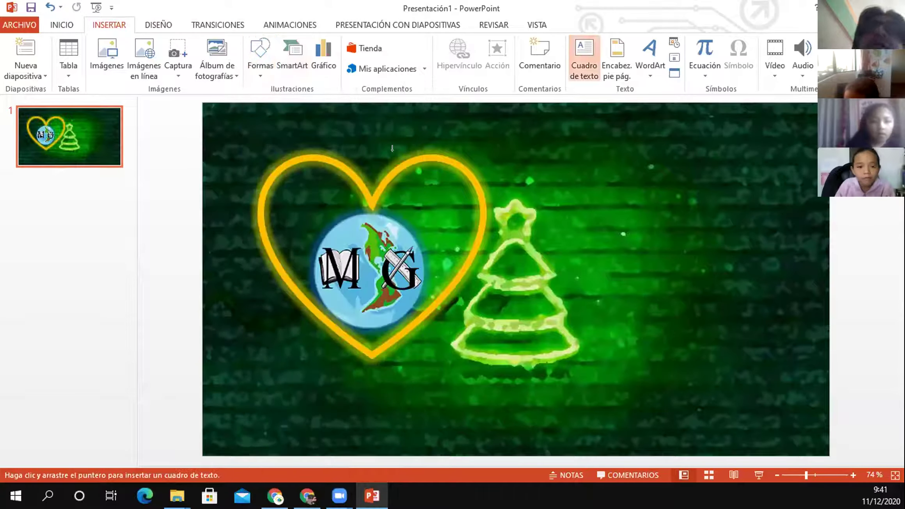
click(581, 160)
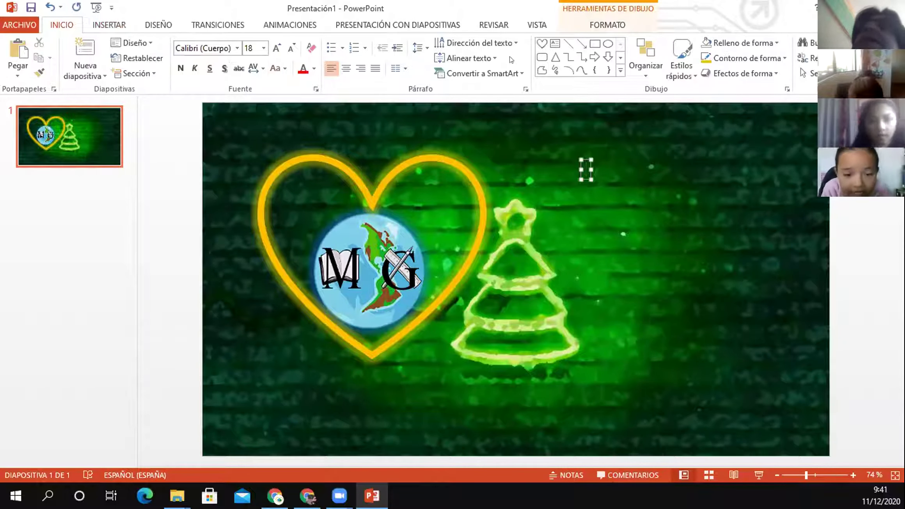
- Increase the new text box's font size to 36
click(270, 48)
click(270, 48)
click(269, 48)
click(270, 48)
click(269, 48)
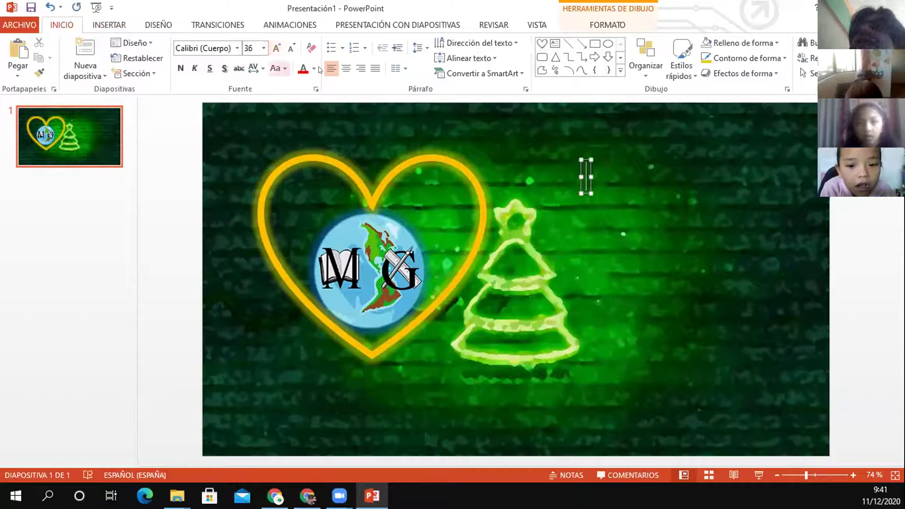
- Set the text box's text fill to the standard red colour
click(595, 25)
click(573, 43)
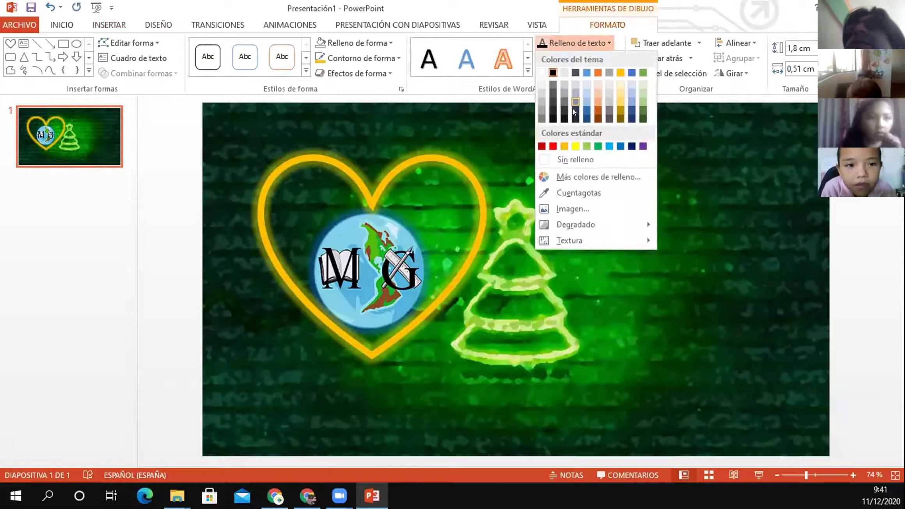
click(552, 146)
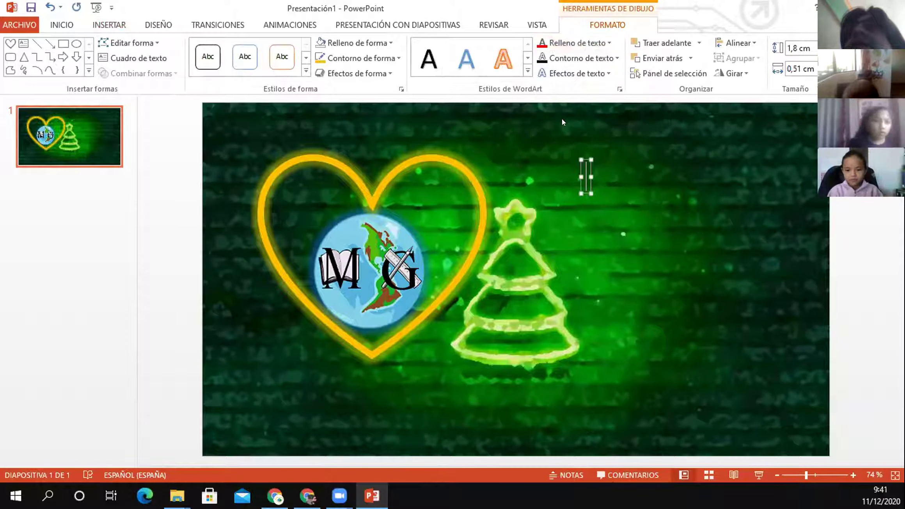
- Set the text box's text outline to the standard green colour and enter the greeting "Feliz navida"
click(563, 58)
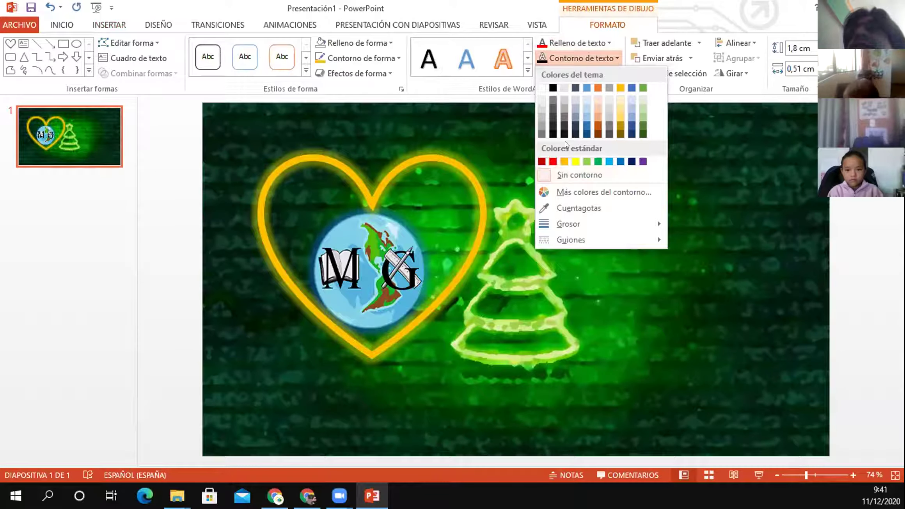
click(597, 161)
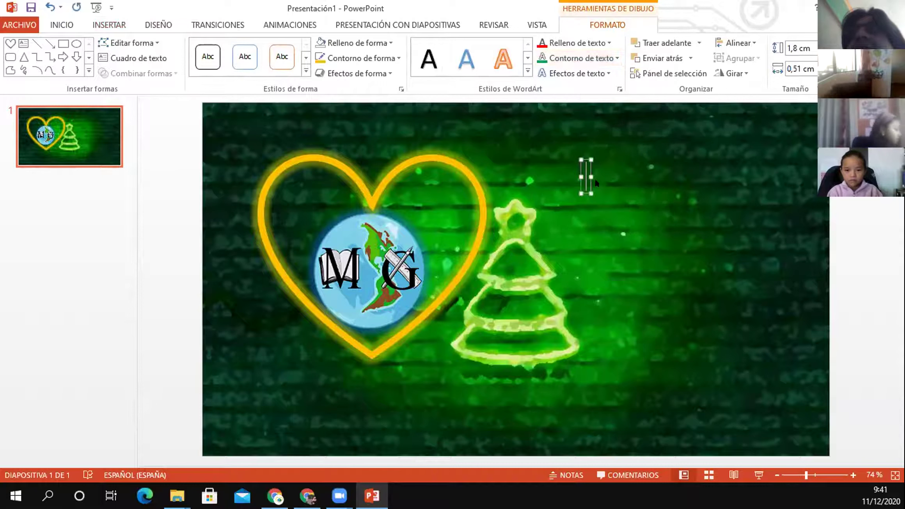
text(feliz)
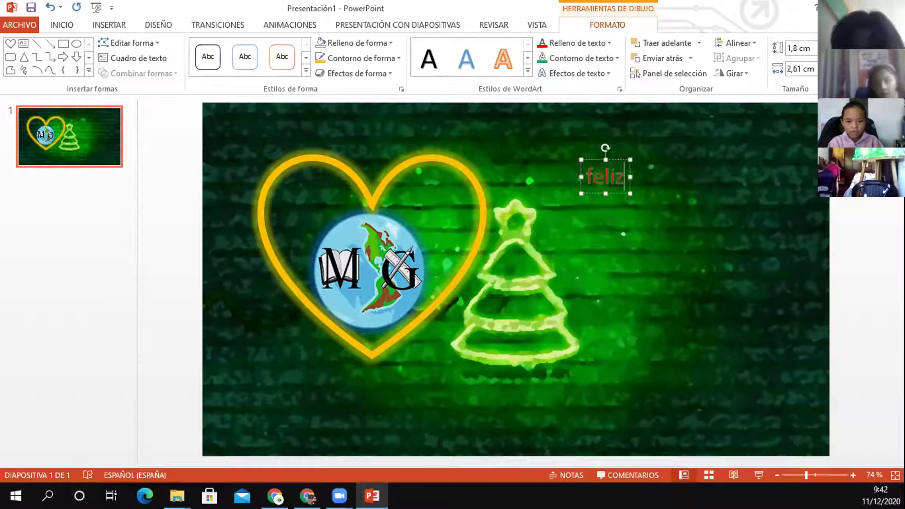
text( navida)
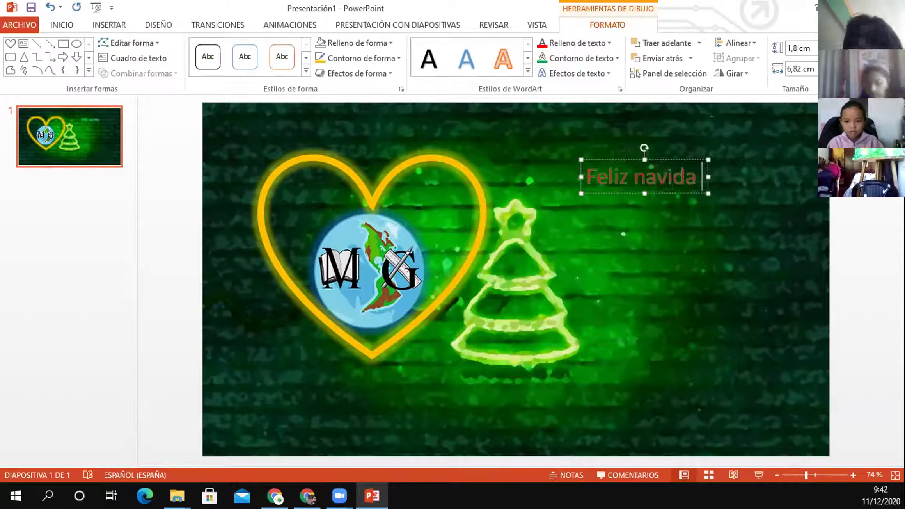
- Change the font of the whole "Feliz navida" greeting to Impact
triple_click(606, 176)
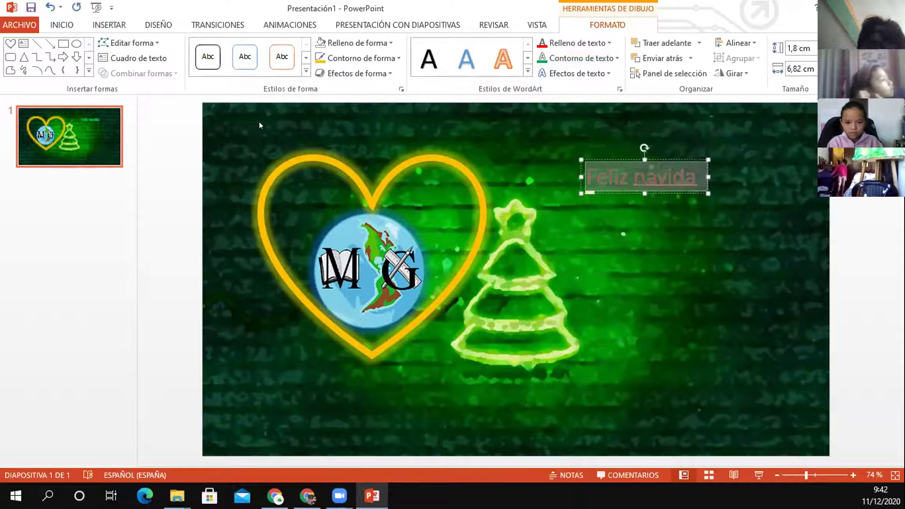
click(56, 26)
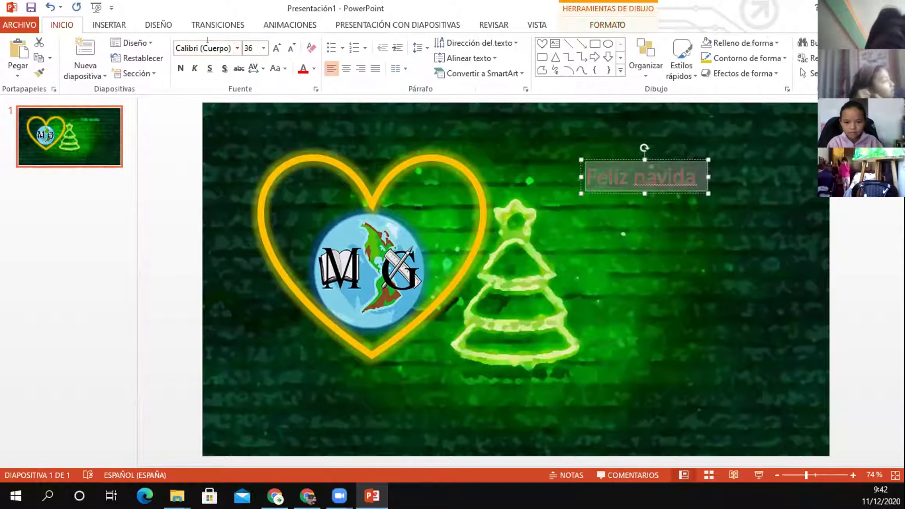
click(236, 48)
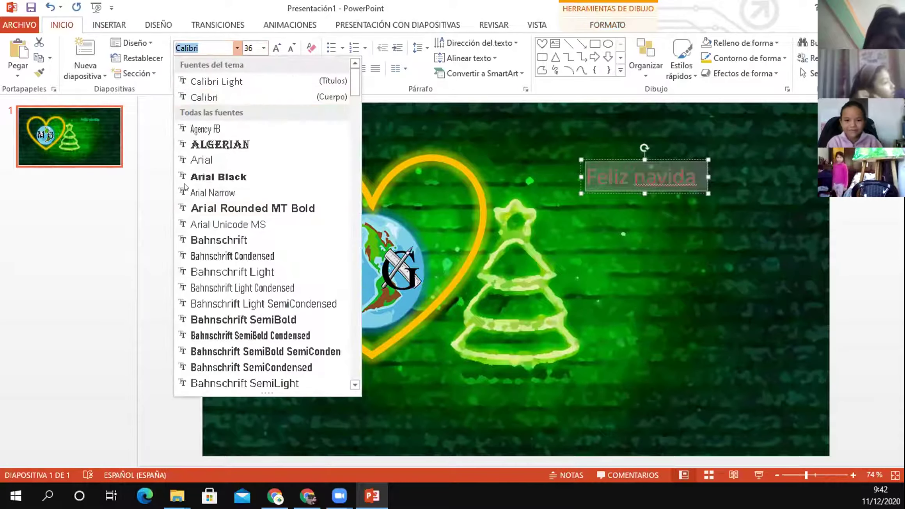
scroll(205, 229, down, 10)
scroll(204, 229, down, 10)
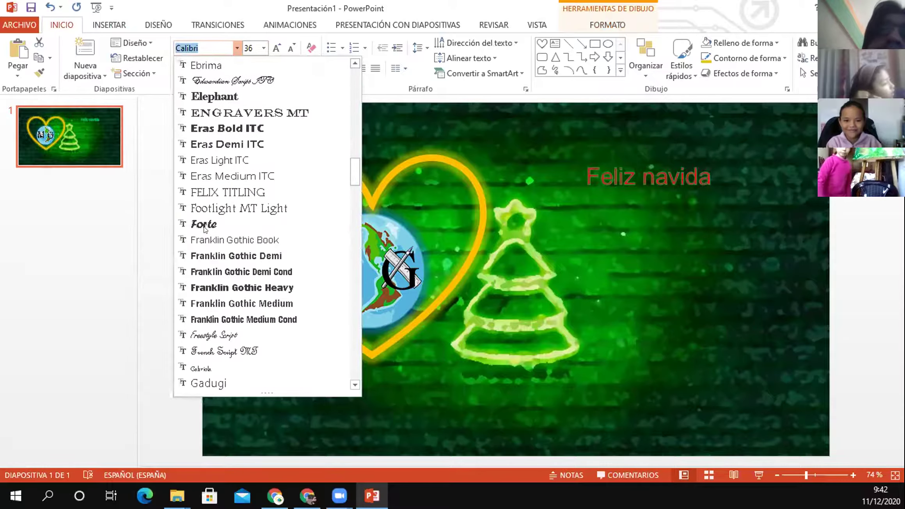
click(206, 319)
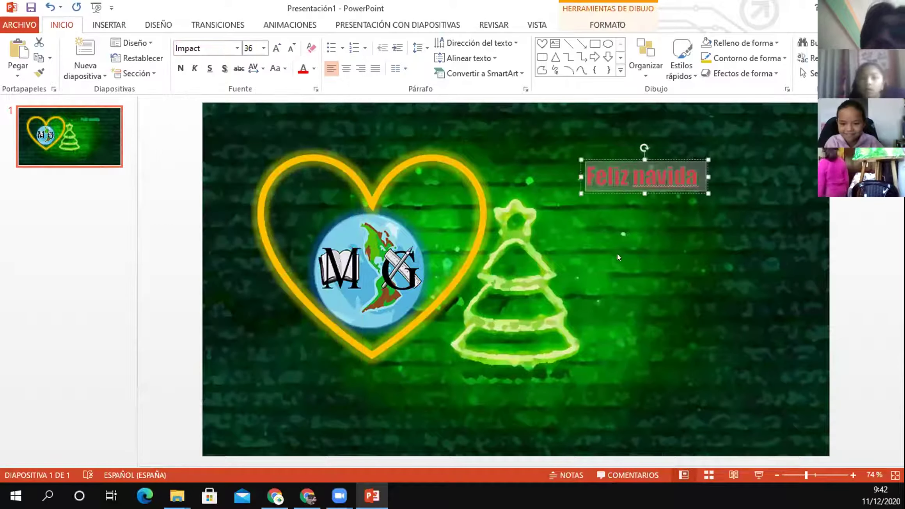
click(670, 205)
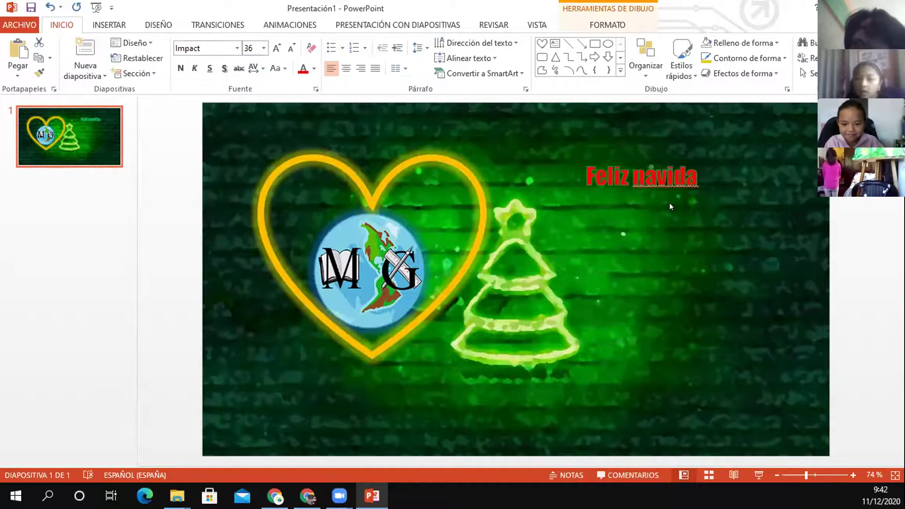
- Replace the greeting in the text box with a message beginning "Que la paz y la"
click(673, 176)
drag(694, 176, 584, 185)
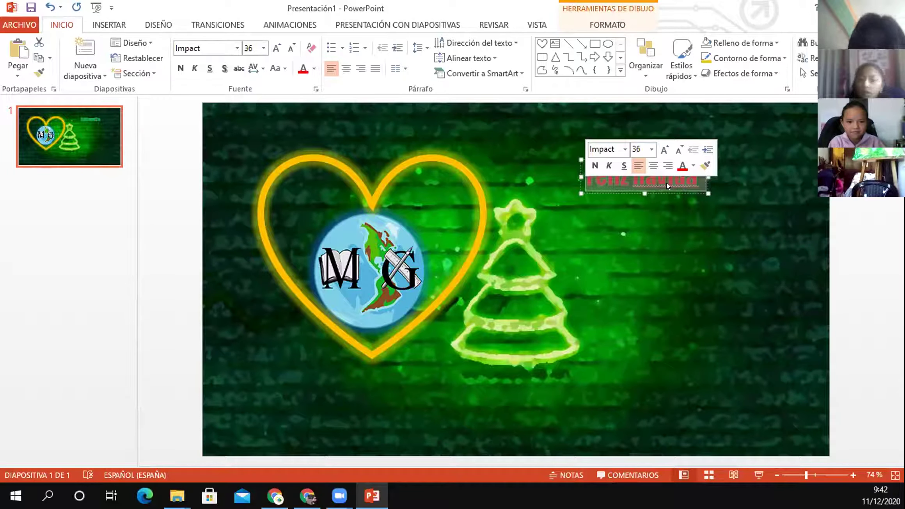
text(Que la)
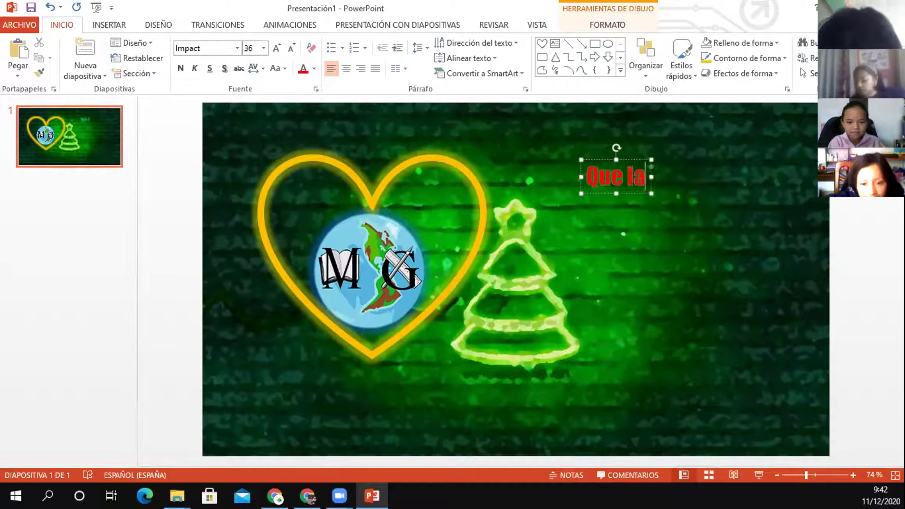
text( paz y la)
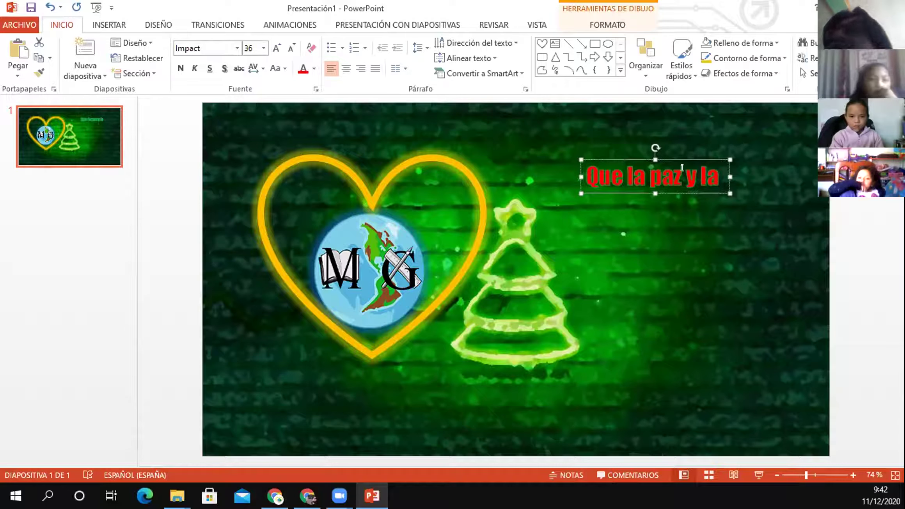
click(712, 174)
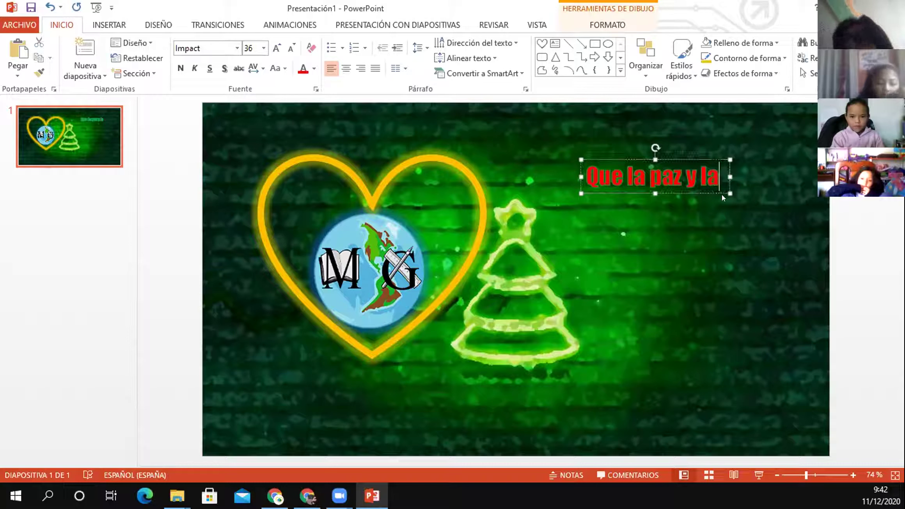
text(feli)
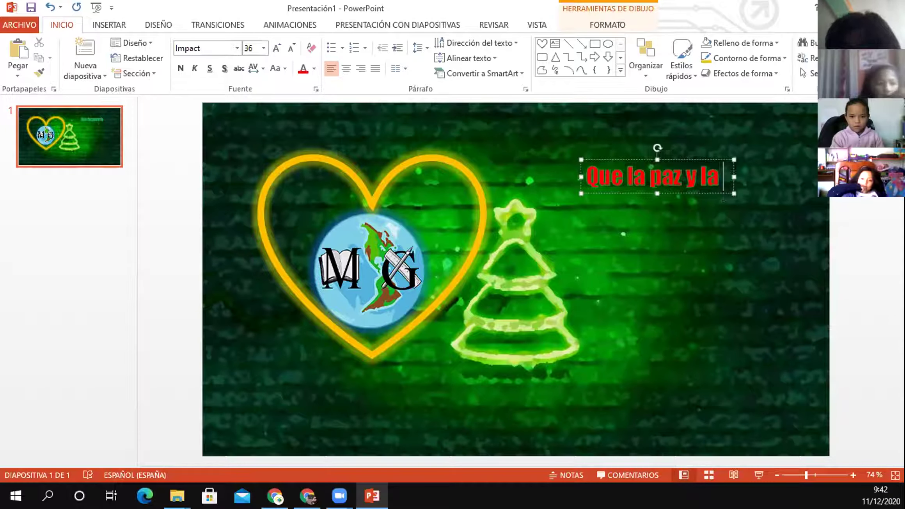
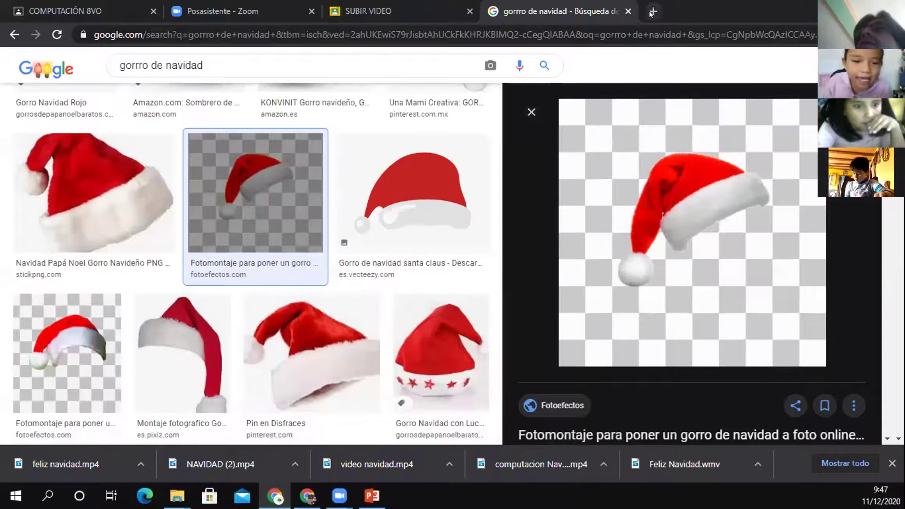
- Open Google Drive in a new browser tab and go into the TICS folder
click(653, 11)
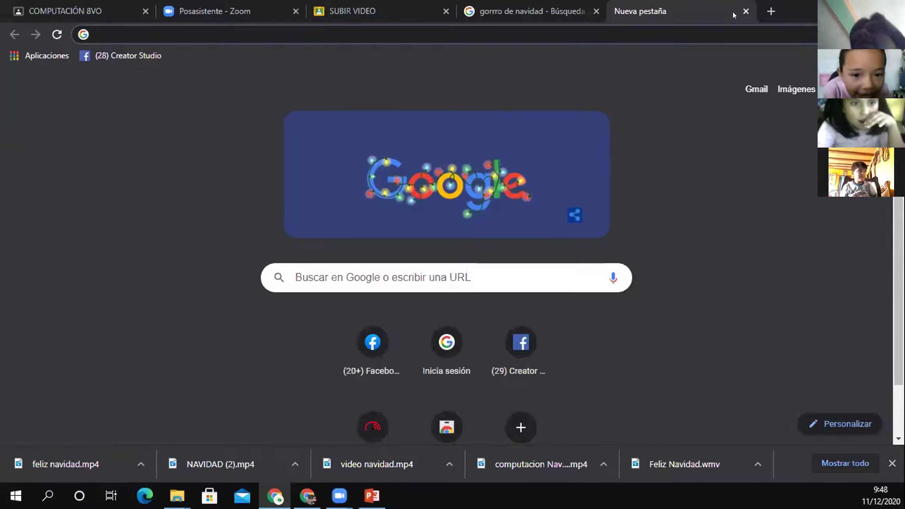
click(833, 89)
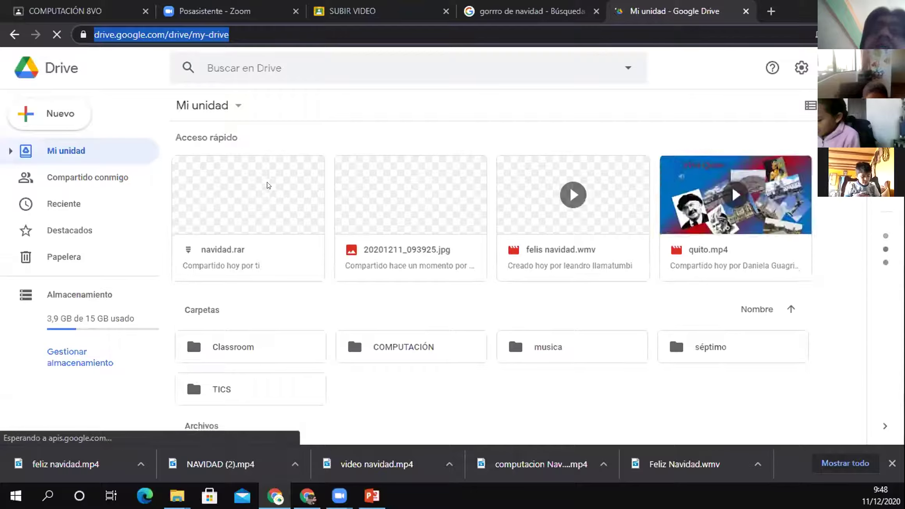
scroll(257, 168, down, 2)
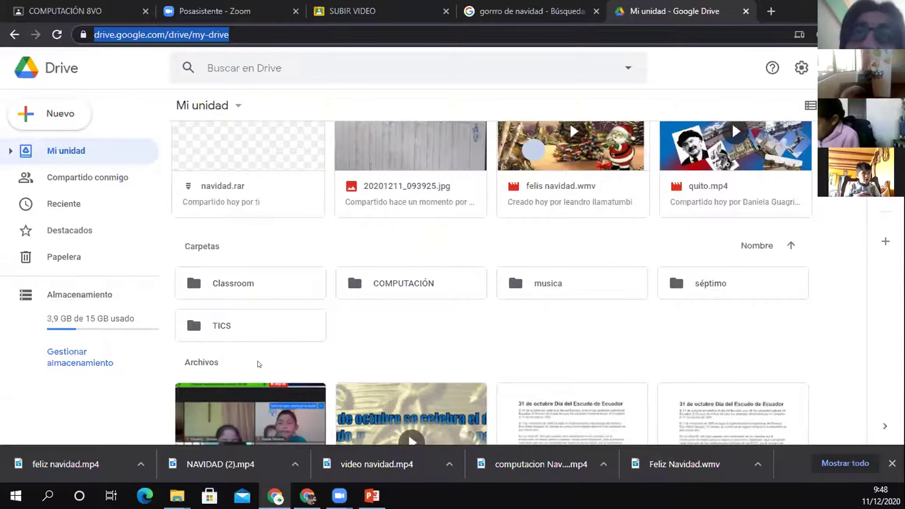
double_click(215, 333)
- Upload the exported slide image Diapositiva1.JPG from the computer into the TICS folder
scroll(274, 256, down, 1)
click(704, 210)
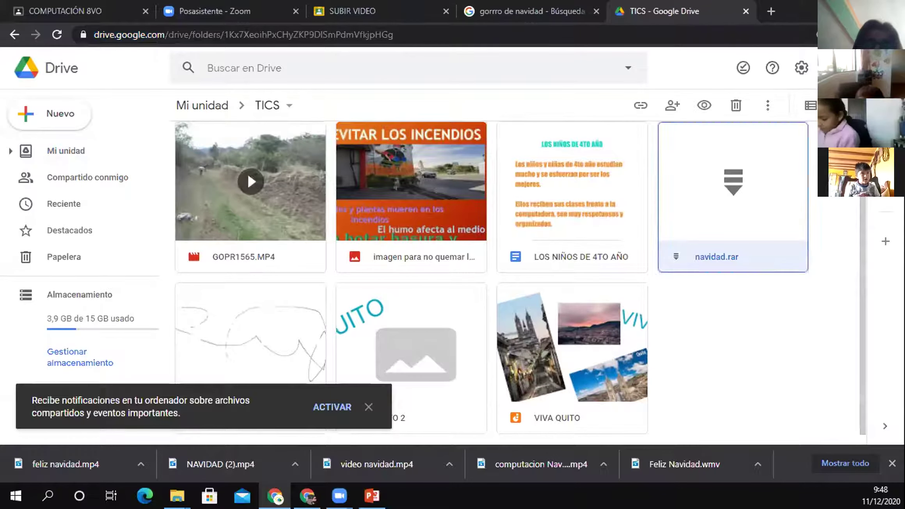
key(alt+Tab)
drag(186, 197, 744, 359)
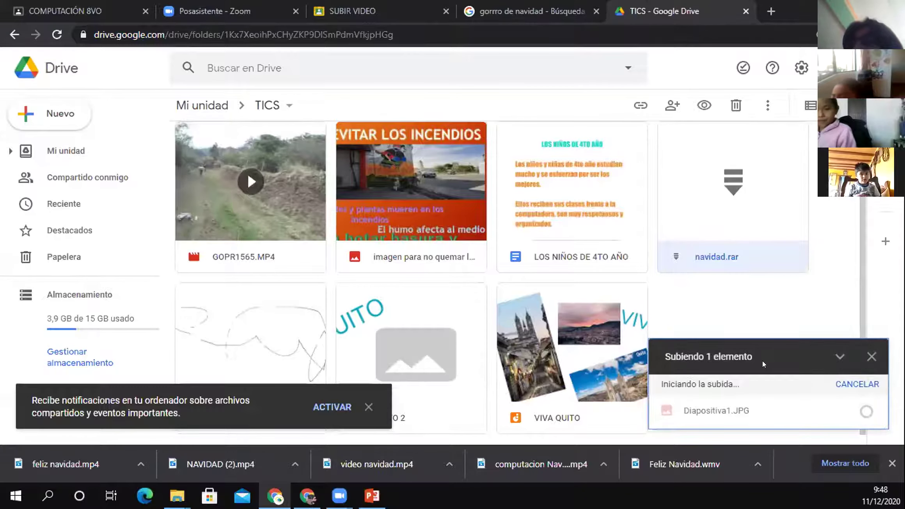
- Share Diapositiva1.JPG with anyone who has the link, and copy its link
click(257, 151)
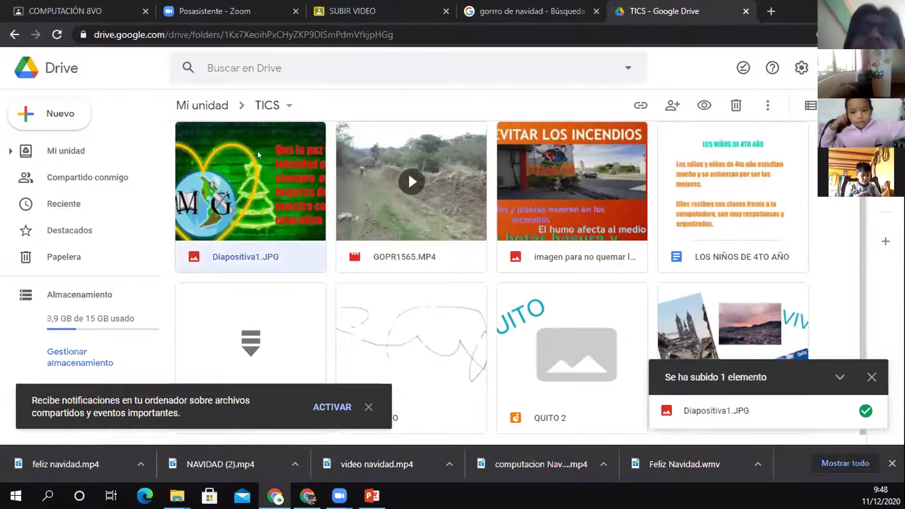
right_click(257, 151)
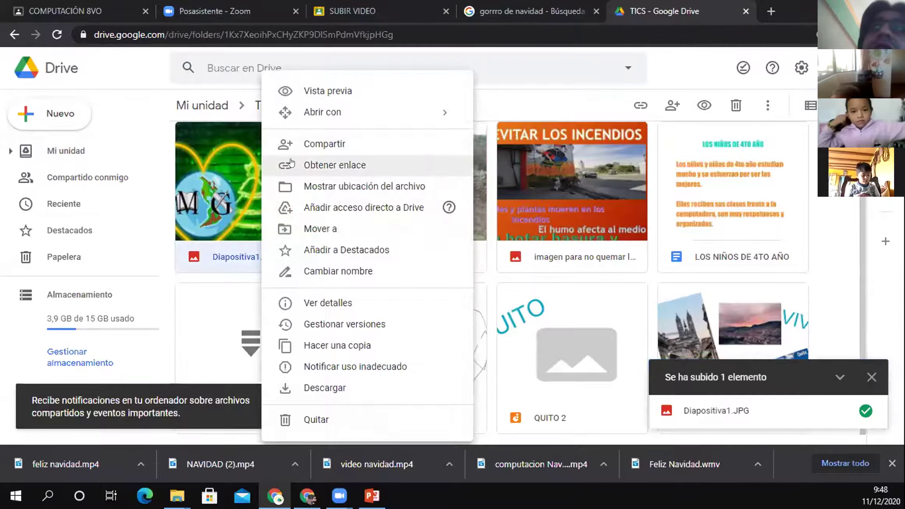
click(269, 169)
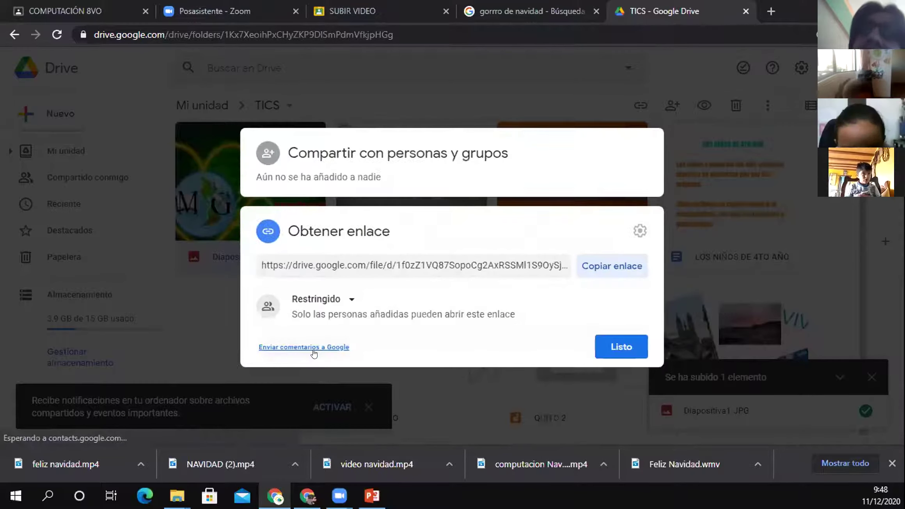
click(342, 297)
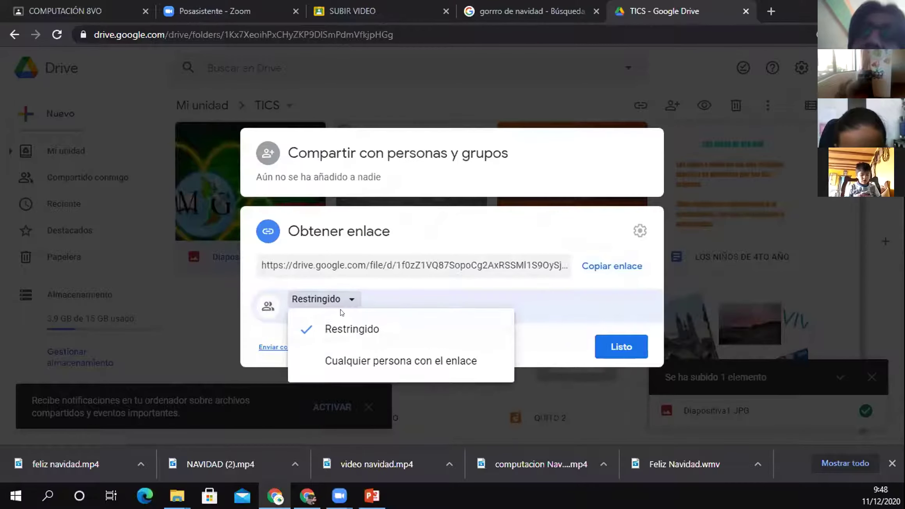
click(343, 357)
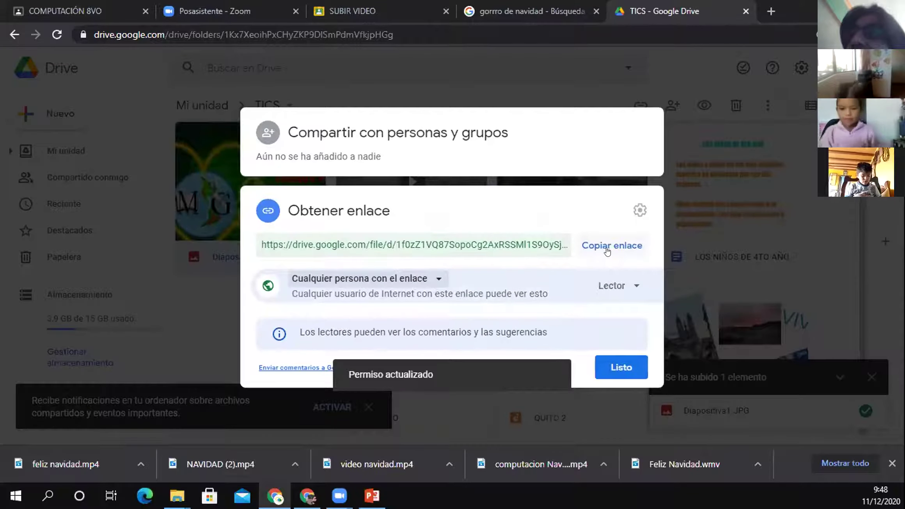
click(607, 250)
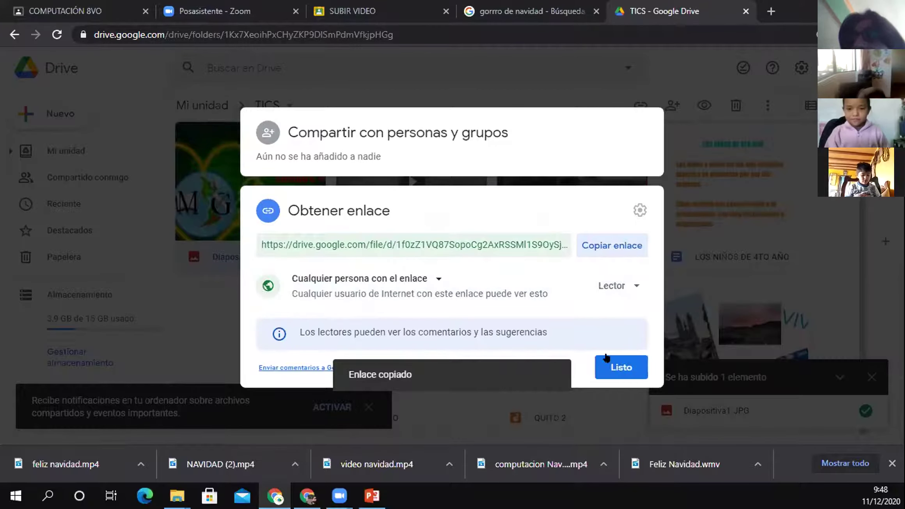
click(608, 366)
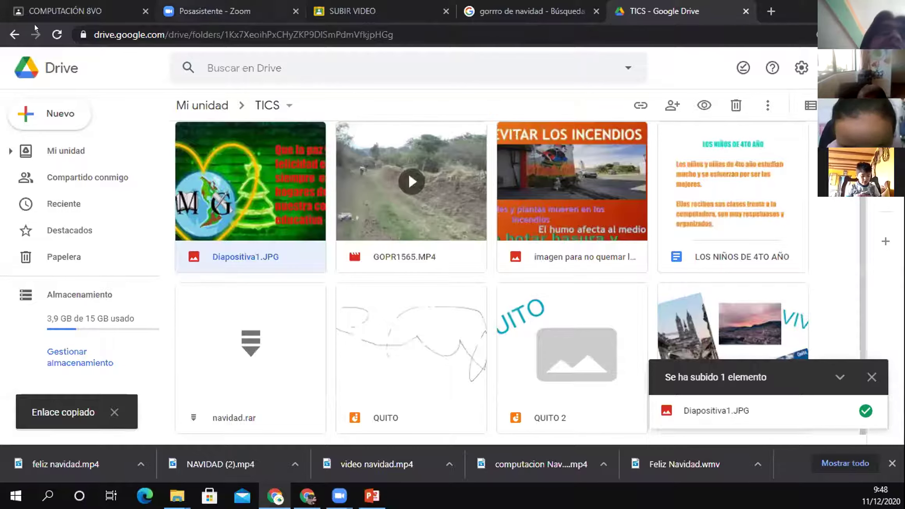
- Switch to Google Classroom, open the TICS 4TO class and start a new assignment in its classwork
click(97, 11)
click(16, 70)
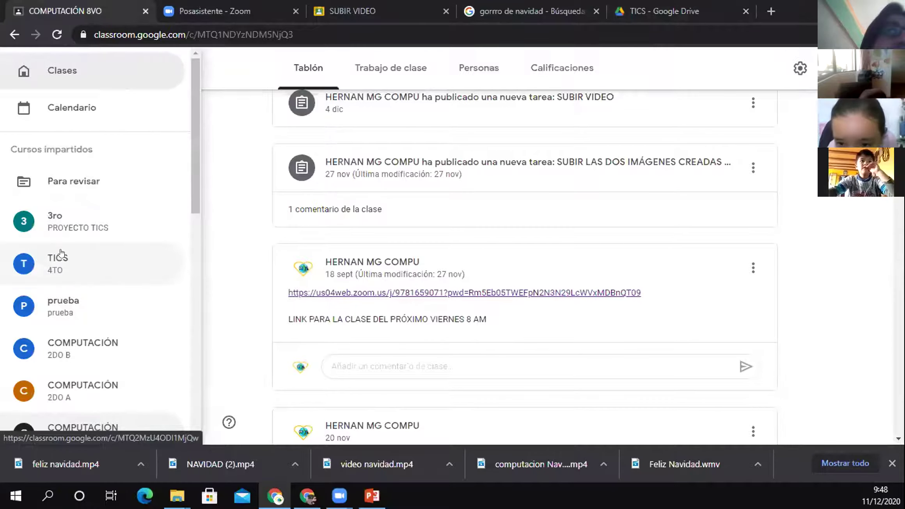
click(64, 264)
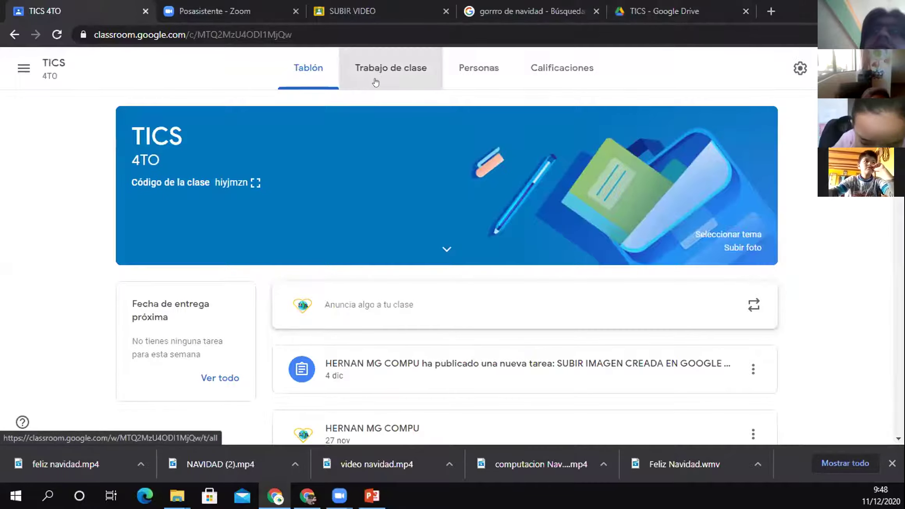
click(376, 78)
click(214, 116)
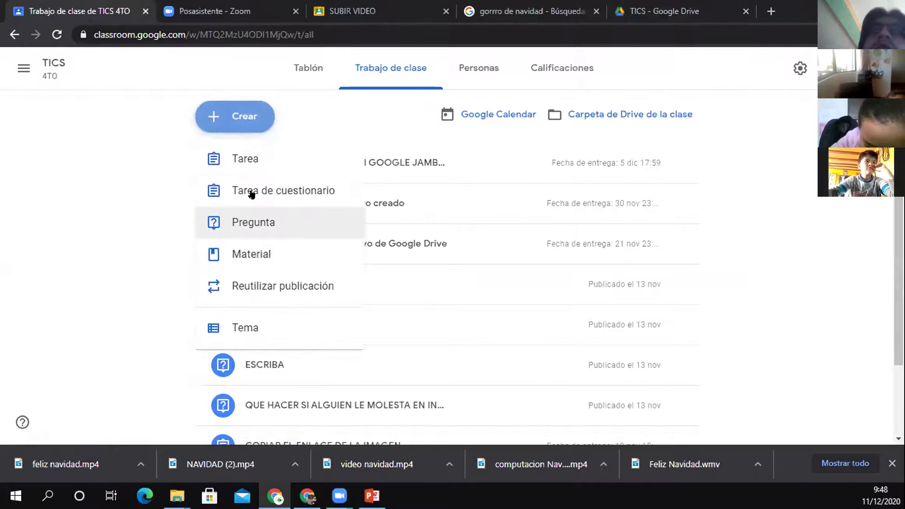
click(239, 157)
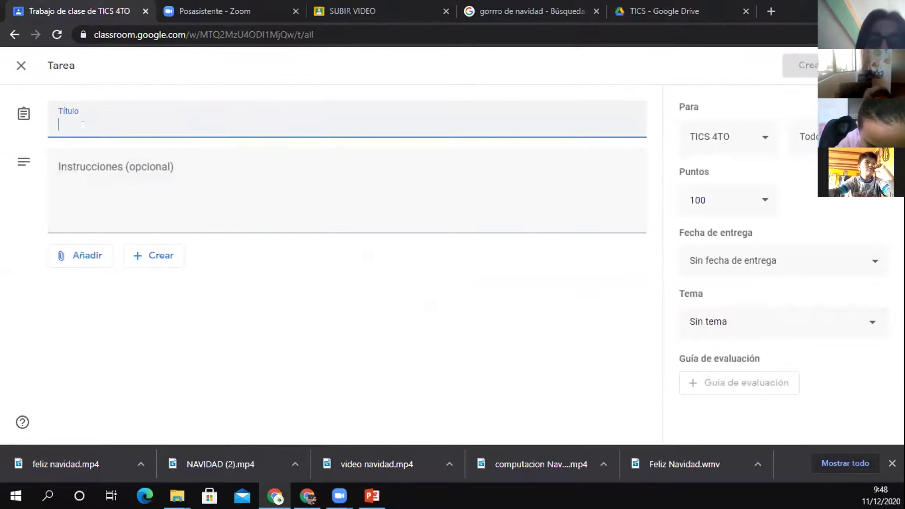
- Title the assignment "subir el link de la imagen de navidad" and set its points to 10
text(subi)
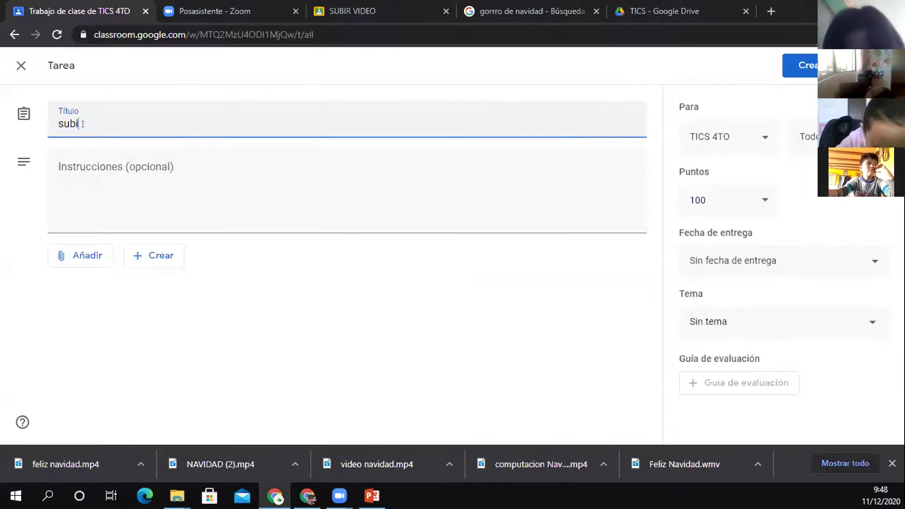
text(r el link de la imagen de navidad)
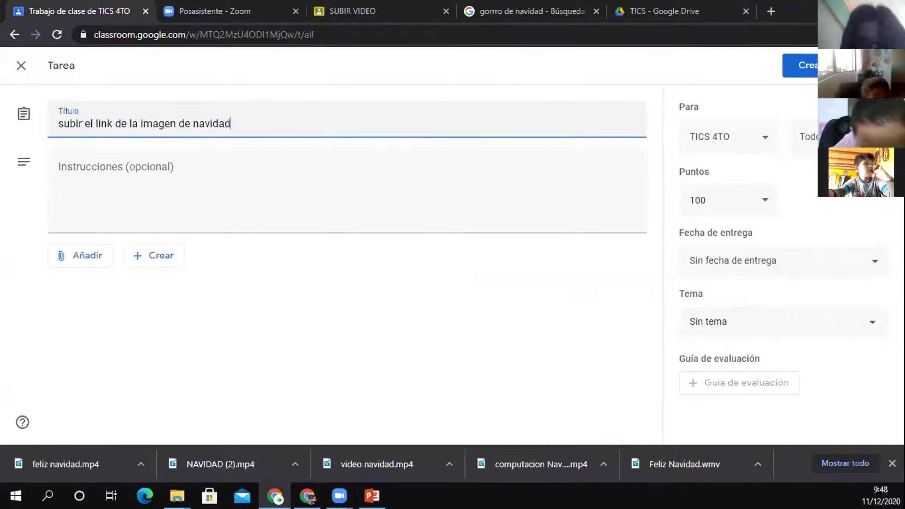
click(770, 195)
text(10)
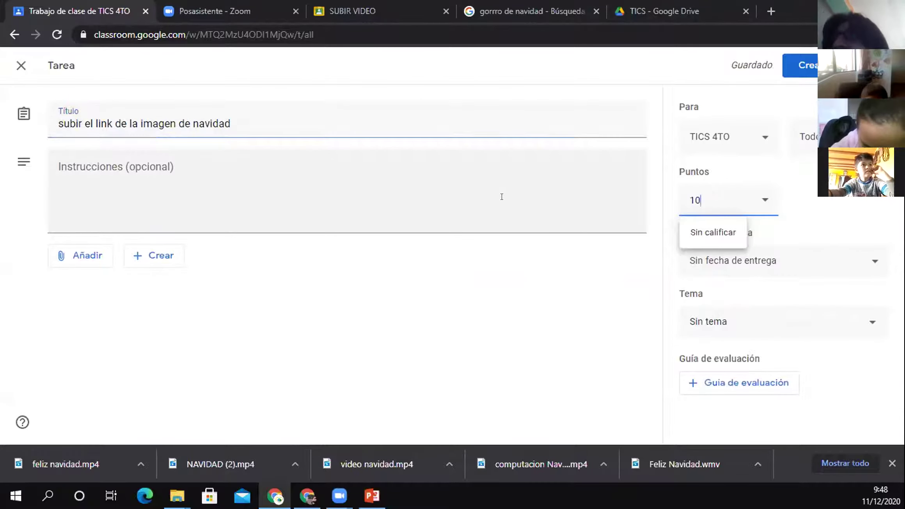
- Set the assignment's due date to 12 dic 2020 at 23:59 and create the assignment
click(700, 262)
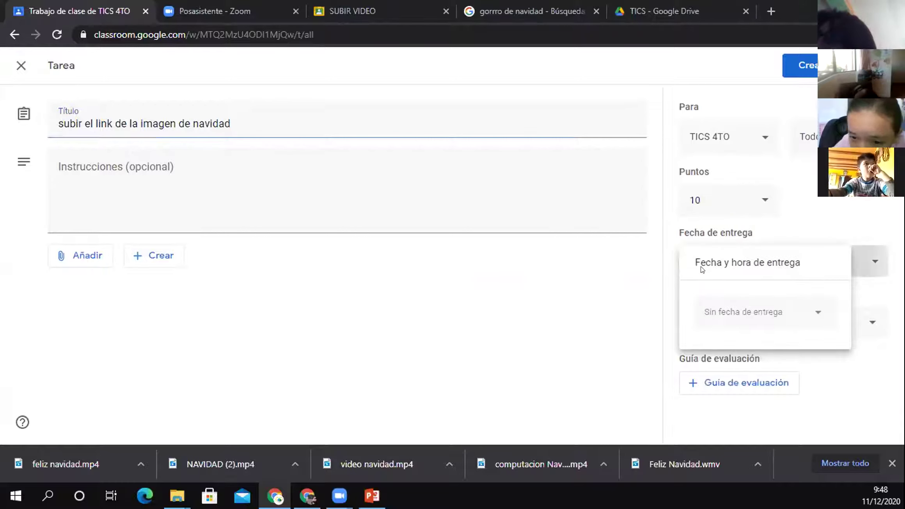
click(712, 311)
click(694, 282)
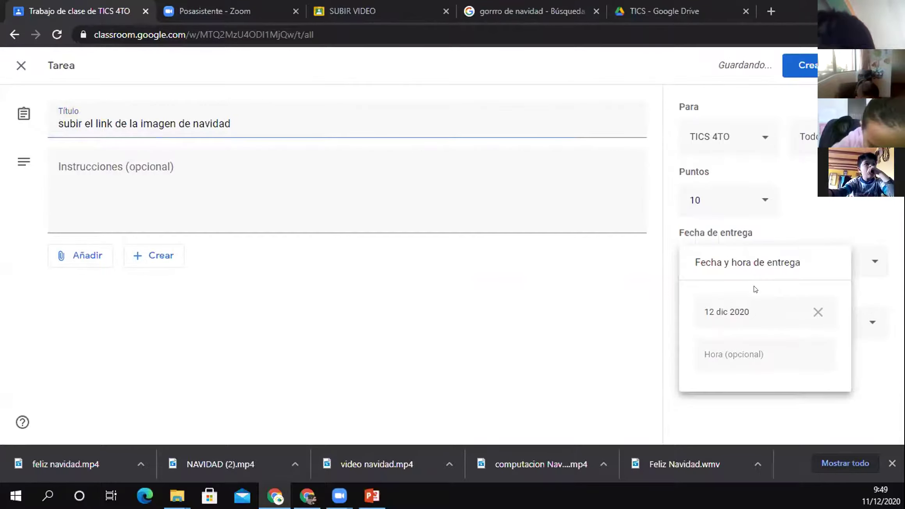
click(737, 354)
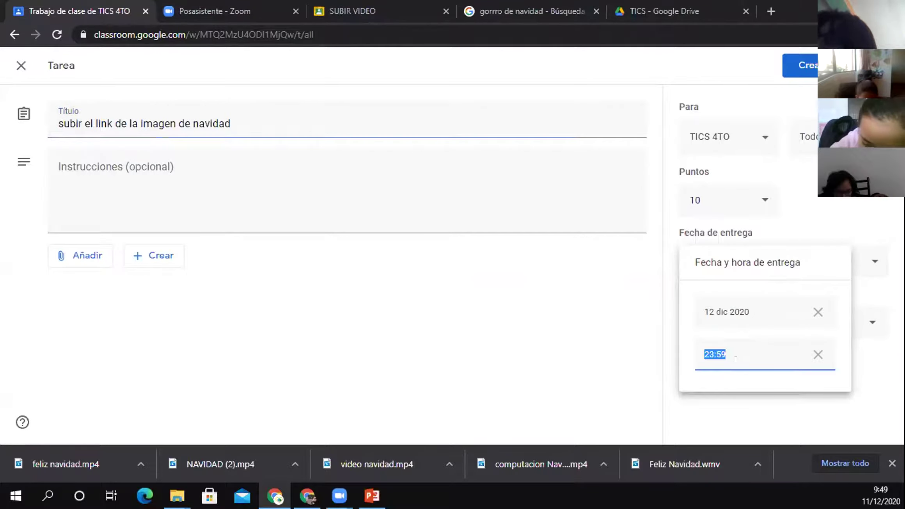
click(667, 353)
click(708, 263)
click(627, 291)
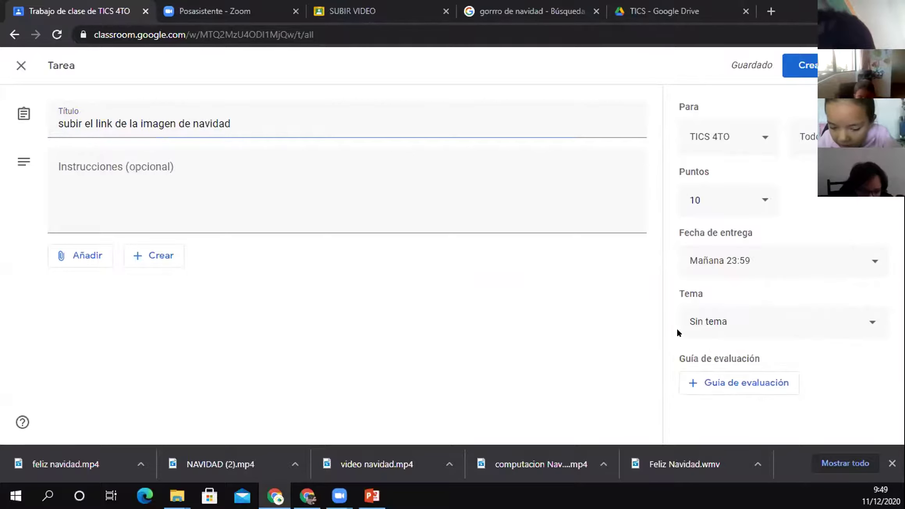
click(807, 66)
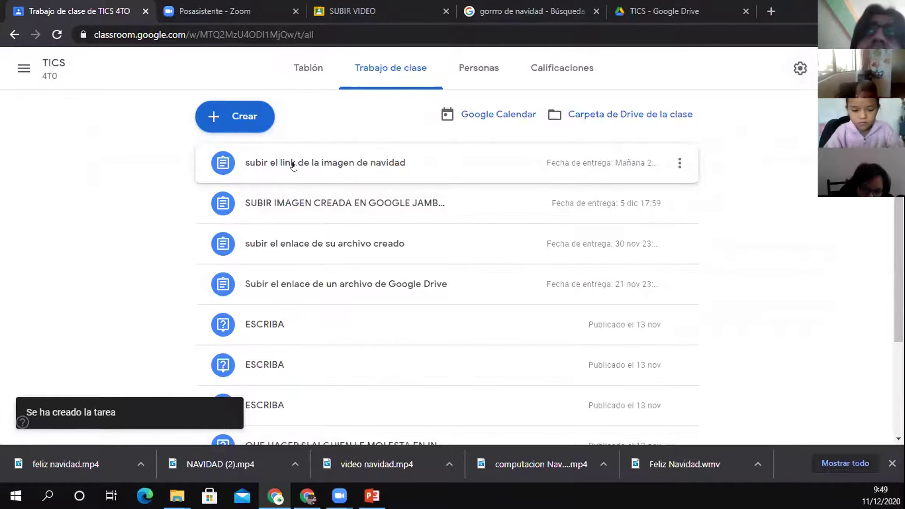
- Open the student work page of the new Christmas image assignment and look through the list of assigned students
click(314, 164)
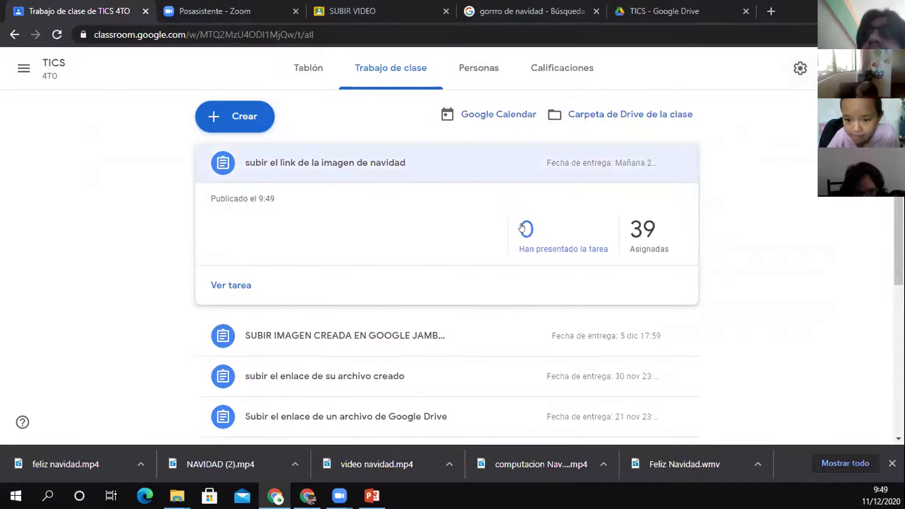
click(542, 268)
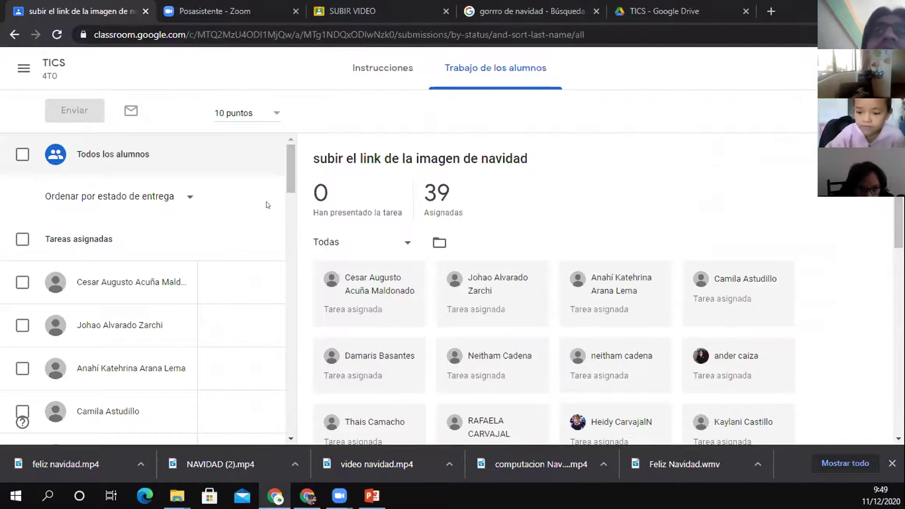
scroll(242, 234, down, 6)
scroll(239, 236, up, 6)
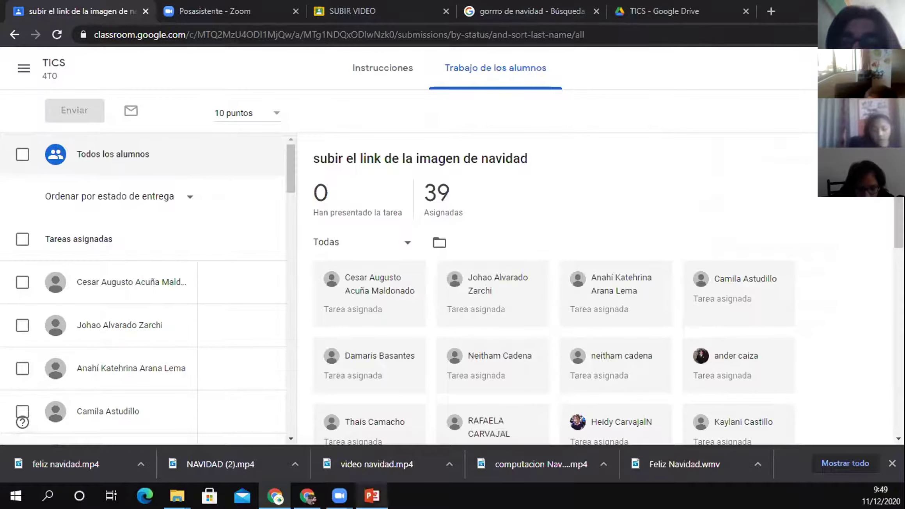
- Switch to PowerPoint and set the outline weight of the heart around the school's logo to 6 pto
click(371, 495)
click(335, 155)
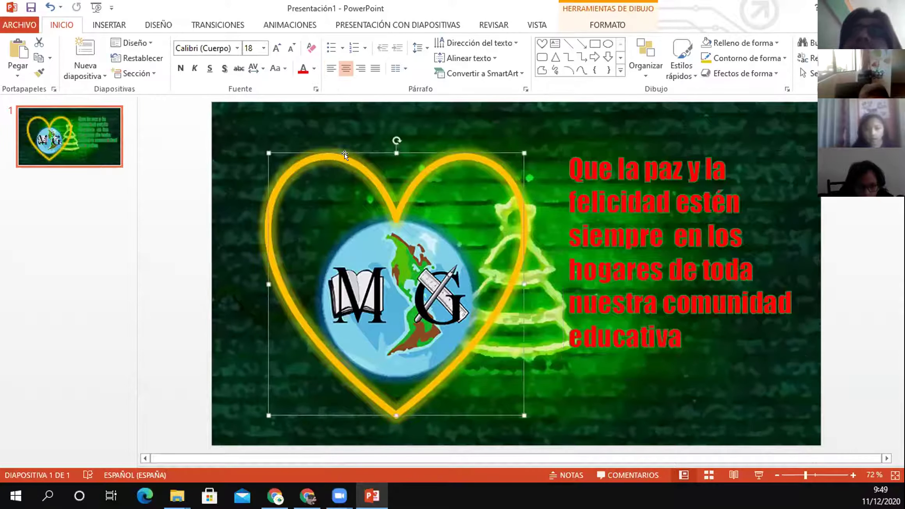
click(587, 25)
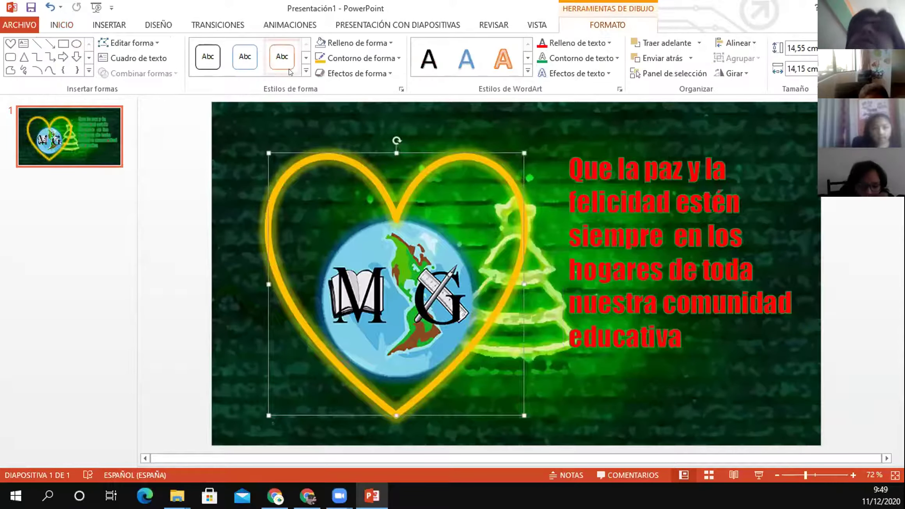
click(333, 59)
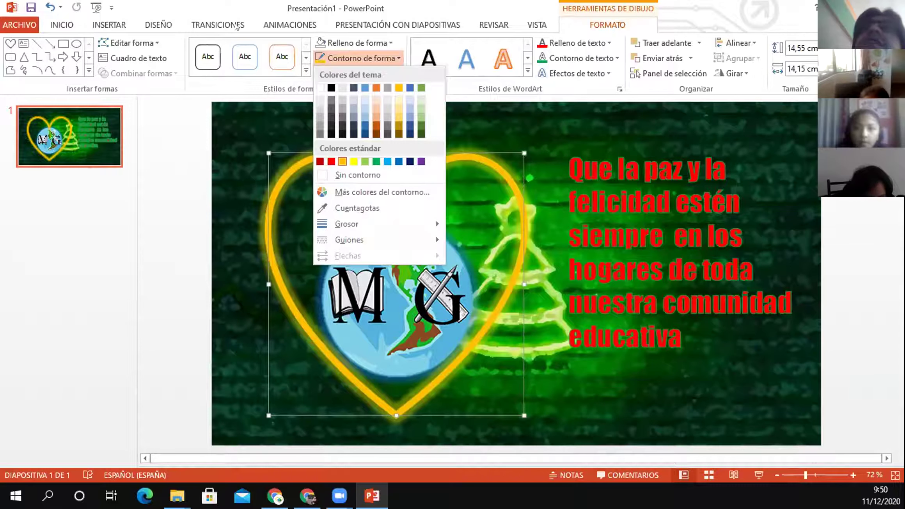
click(342, 56)
click(343, 58)
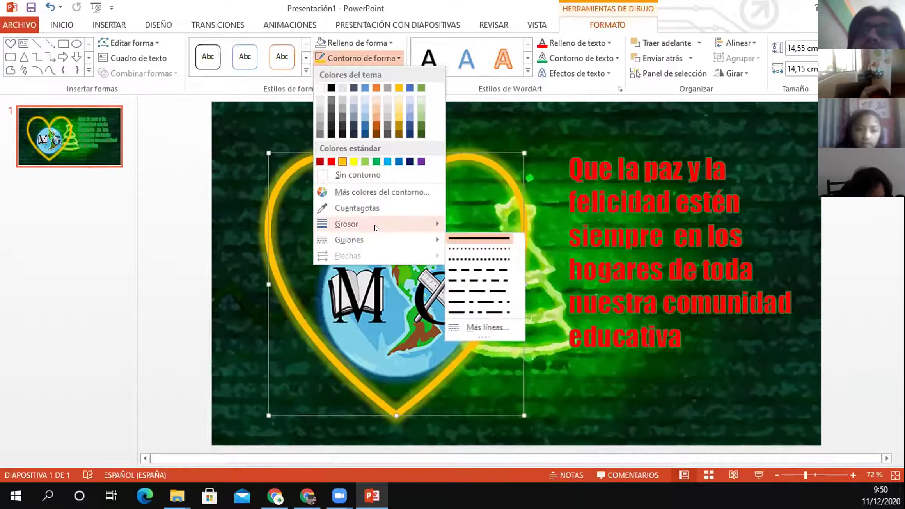
mouse_move(384, 224)
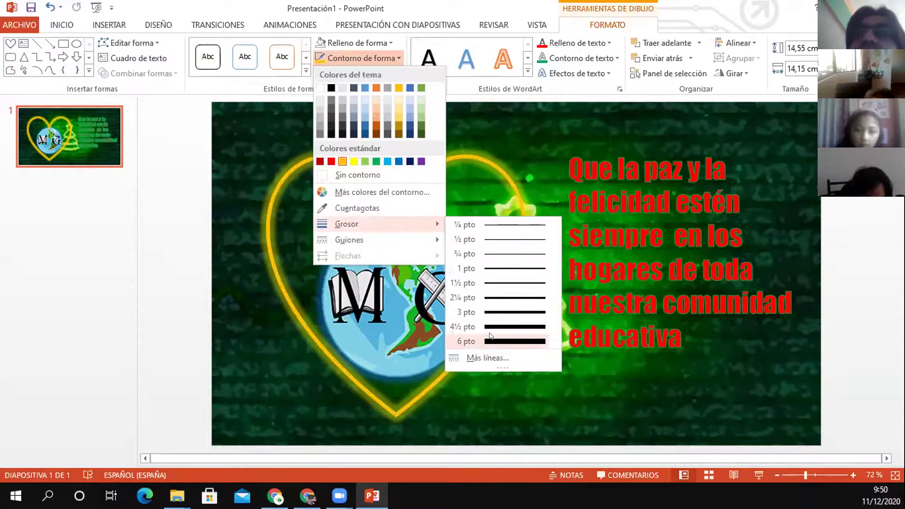
click(490, 337)
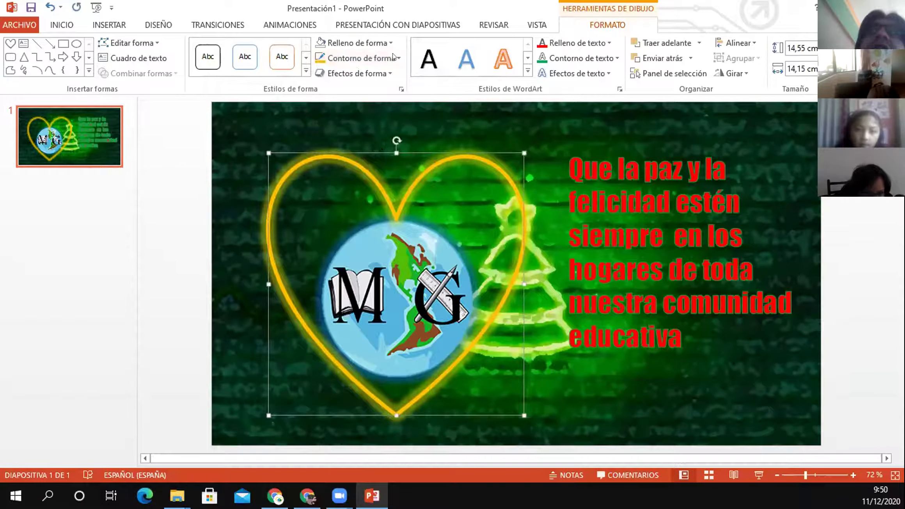
click(332, 58)
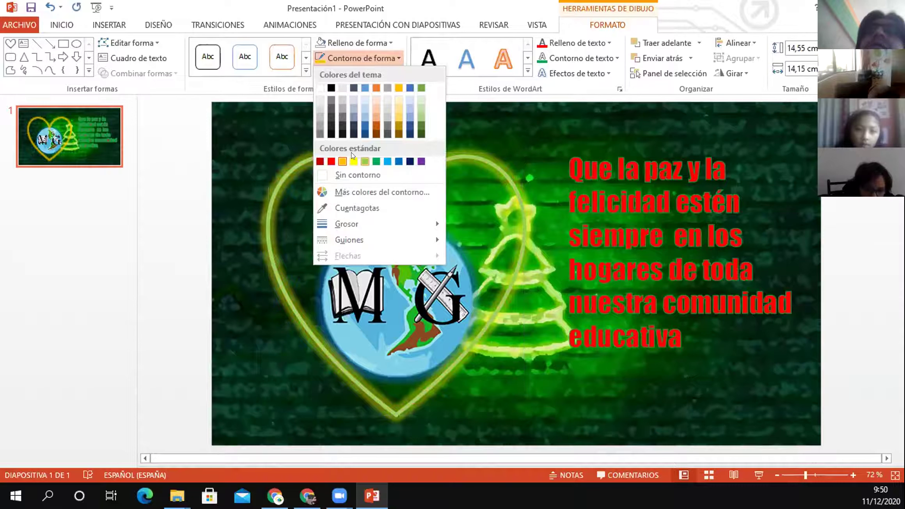
click(256, 83)
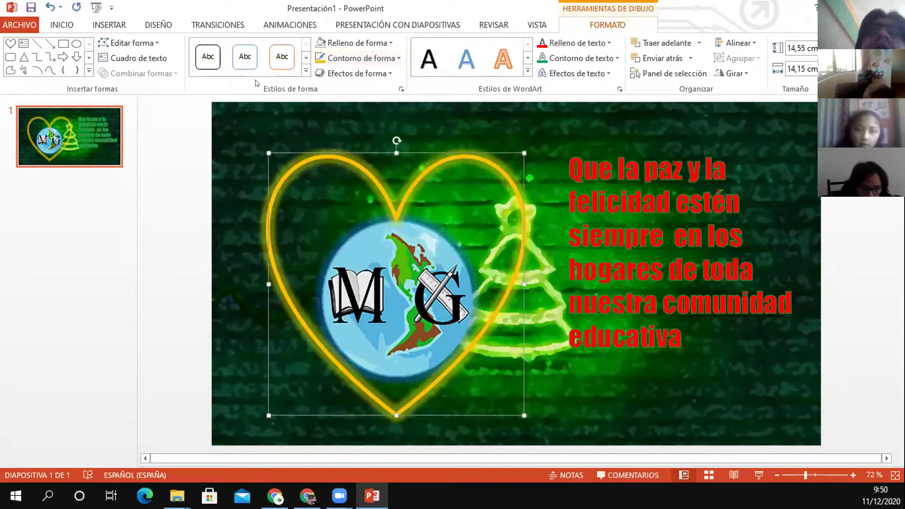
click(343, 59)
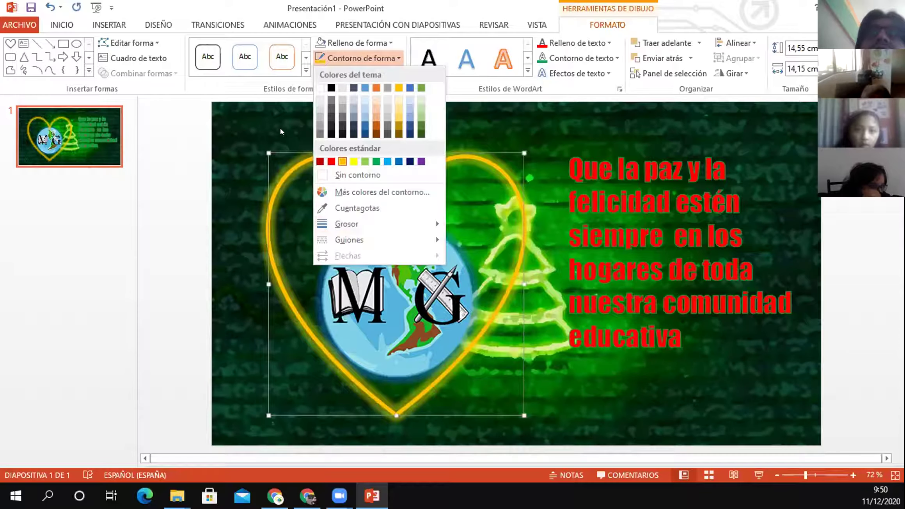
click(266, 96)
click(331, 75)
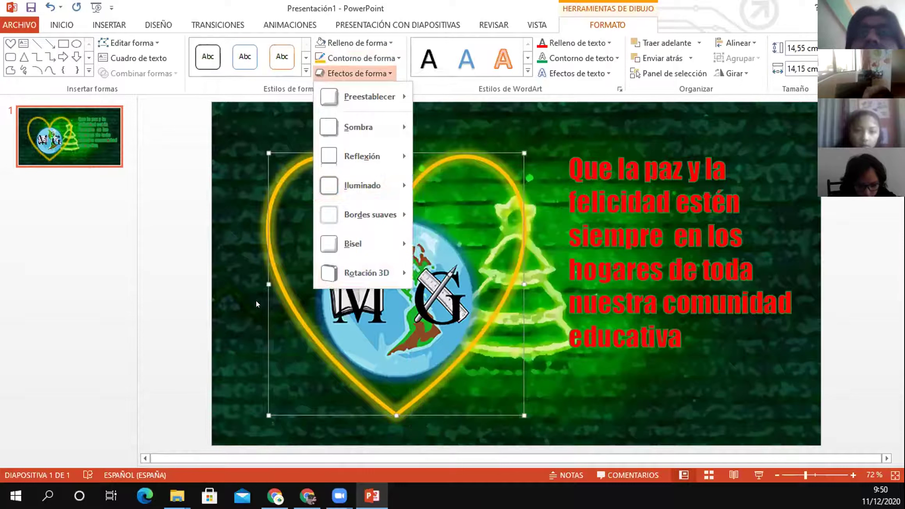
click(226, 301)
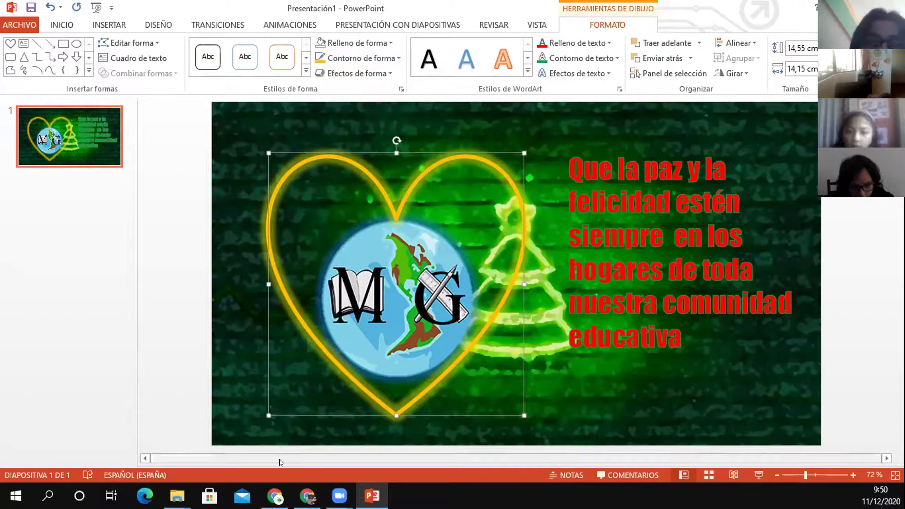
- Switch to Google Classroom and open the presentation that a student submitted for the Christmas image assignment
click(275, 495)
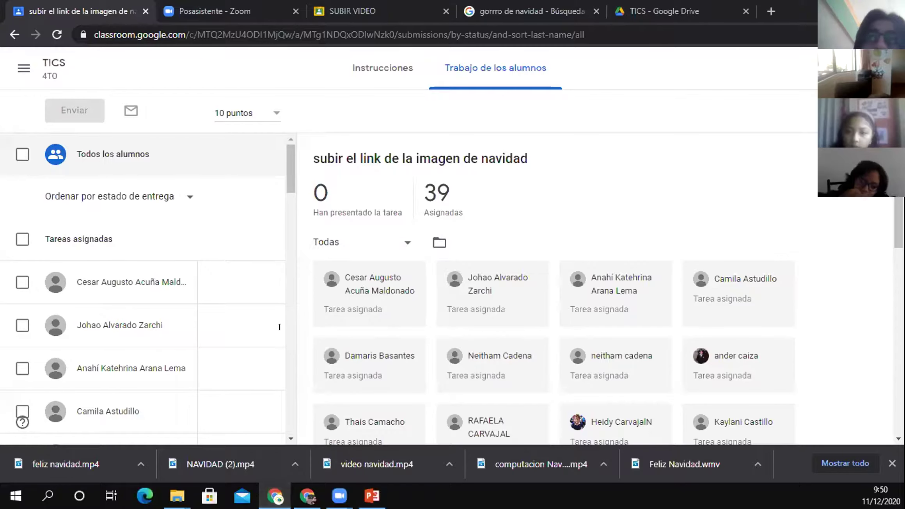
click(240, 228)
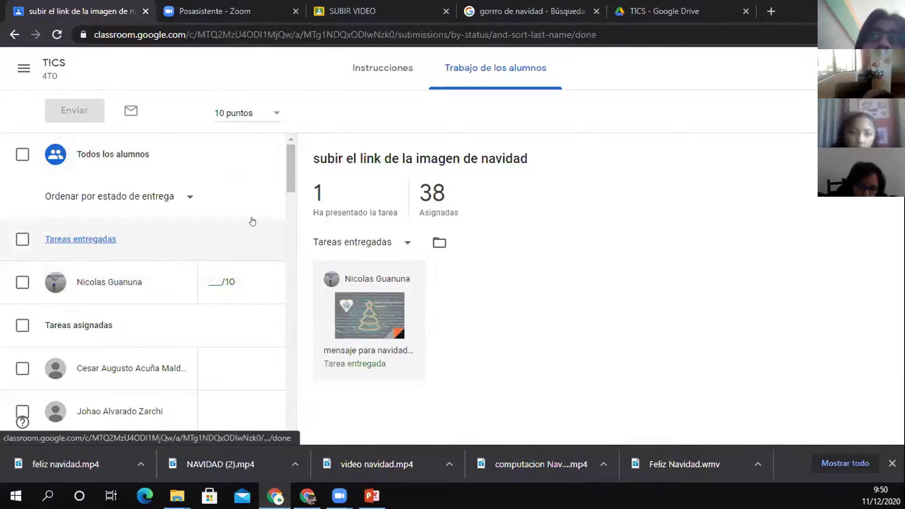
click(338, 350)
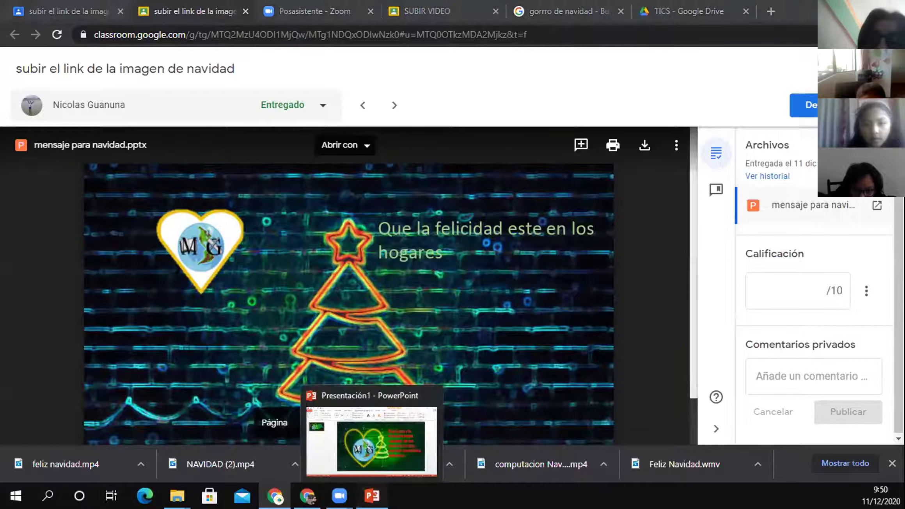
- Switch to PowerPoint and examine the file types offered for saving the presentation in Documents, including JPEG, without saving it
click(371, 495)
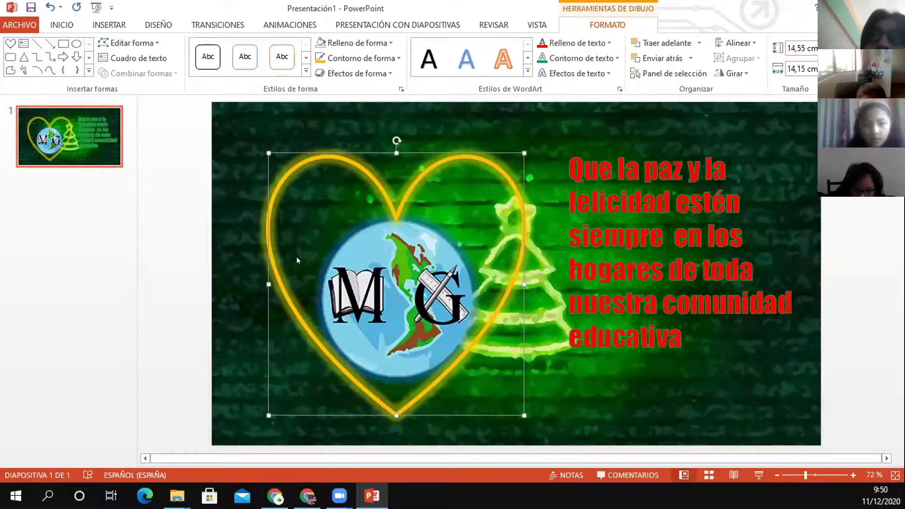
click(20, 25)
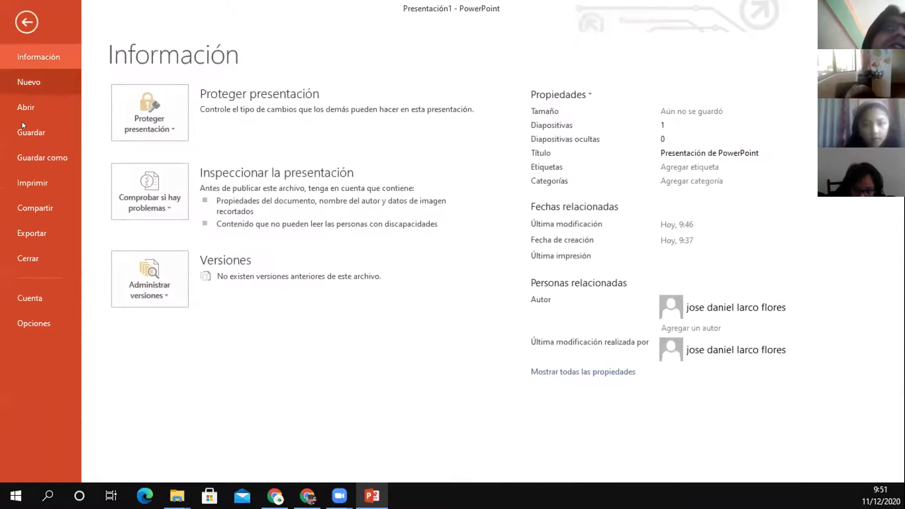
click(55, 159)
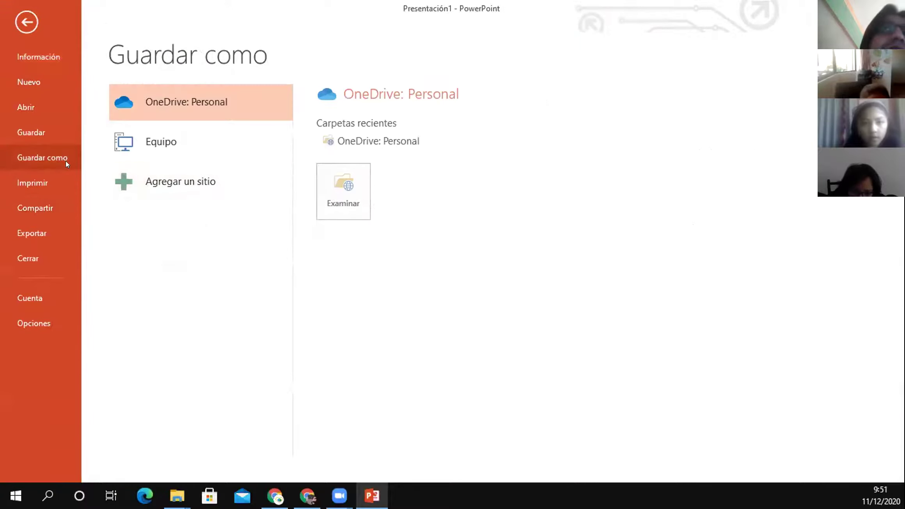
click(140, 145)
click(350, 271)
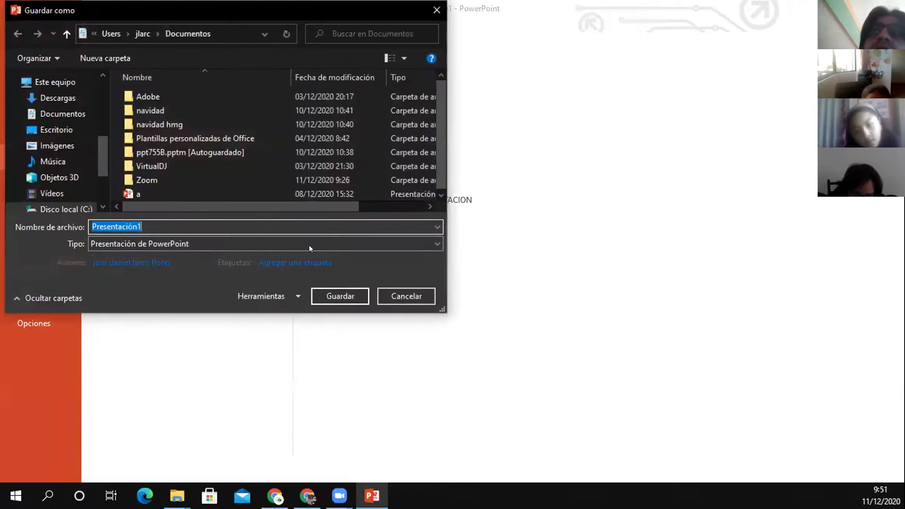
click(127, 244)
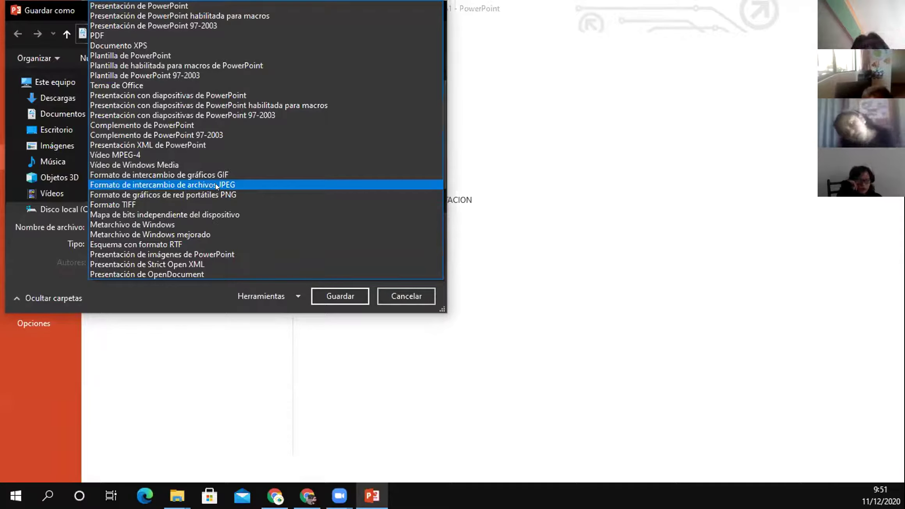
click(631, 135)
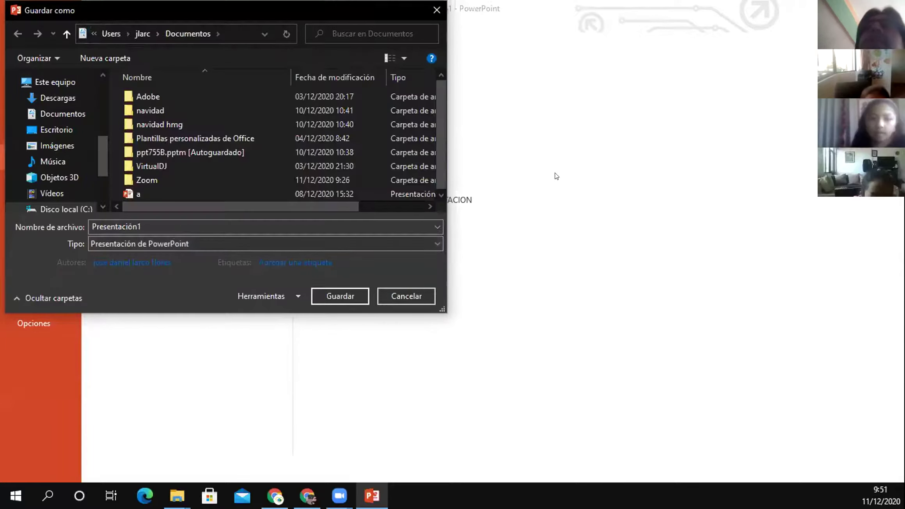
click(437, 10)
click(26, 23)
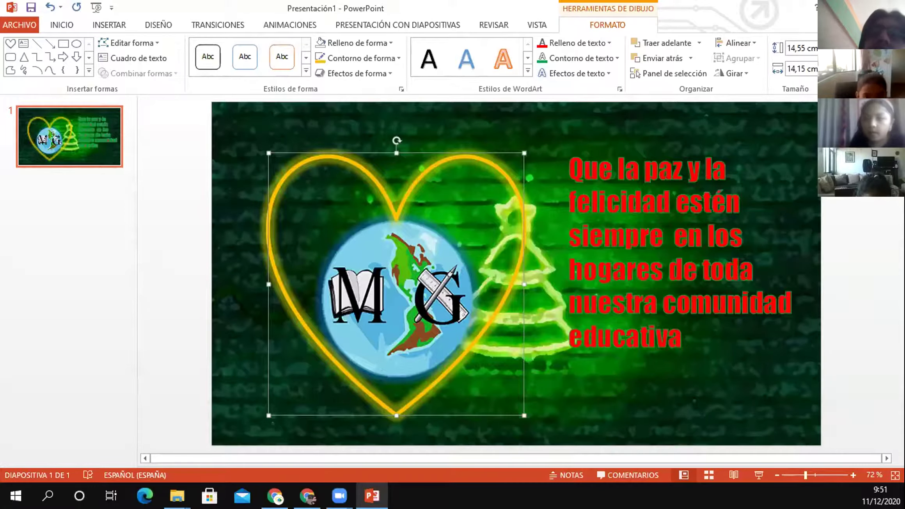
click(307, 495)
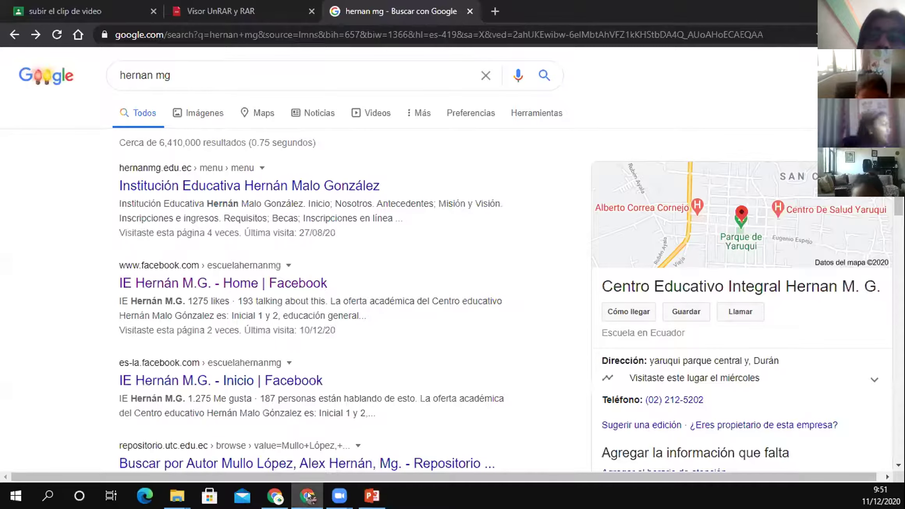
key(alt+Tab)
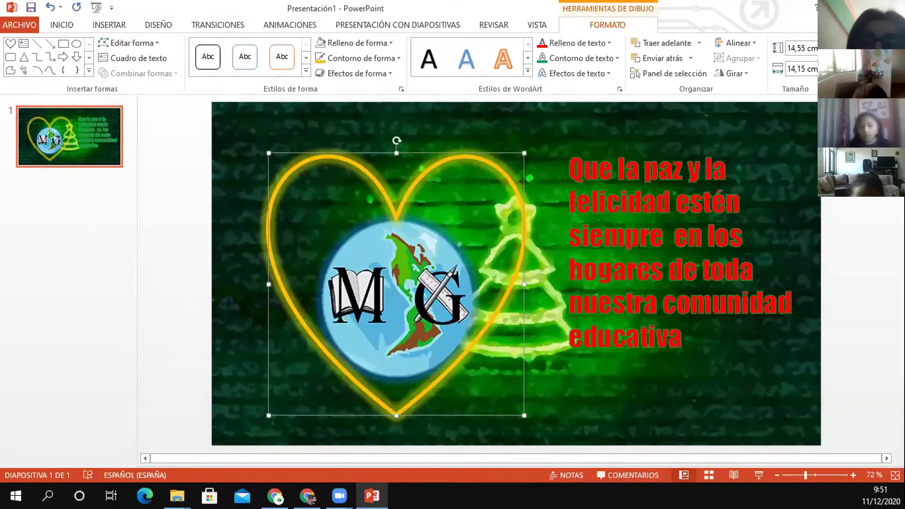
key(alt+Tab)
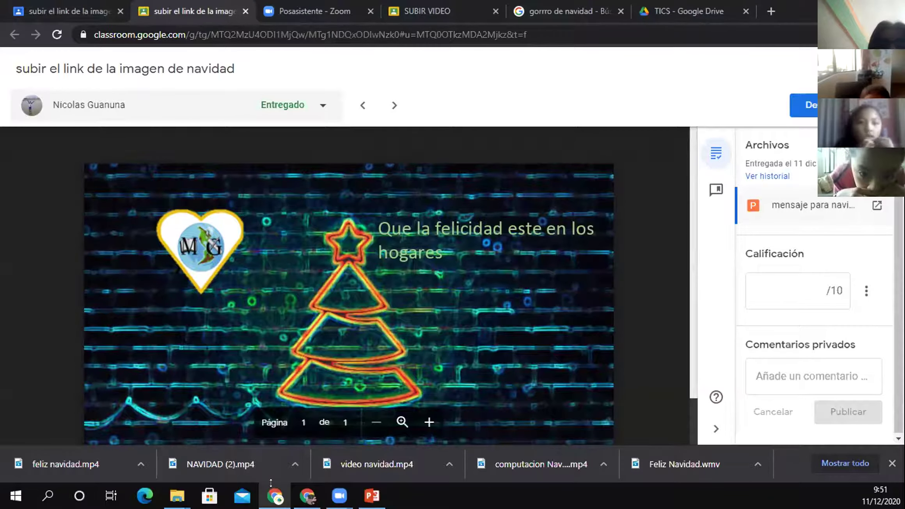
- Switch back to PowerPoint and shift the school's logo slightly up and to the left inside the heart
click(371, 495)
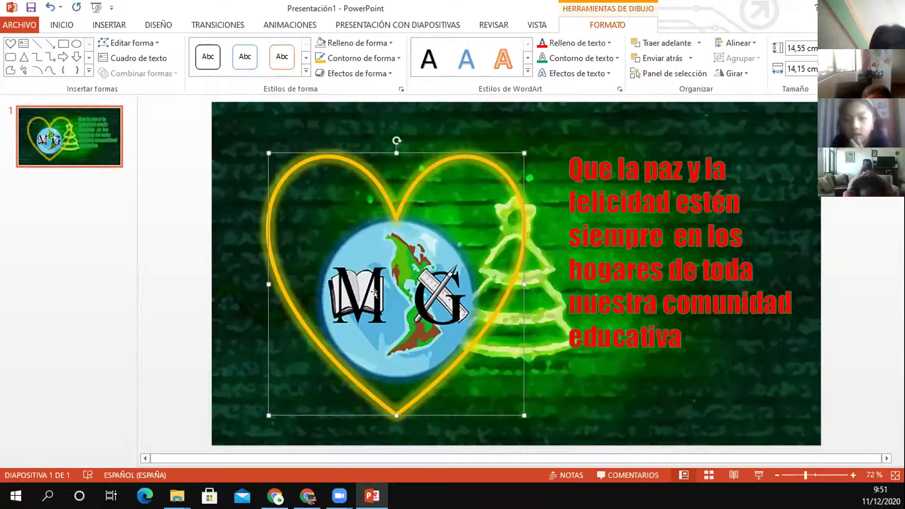
drag(373, 292, 374, 291)
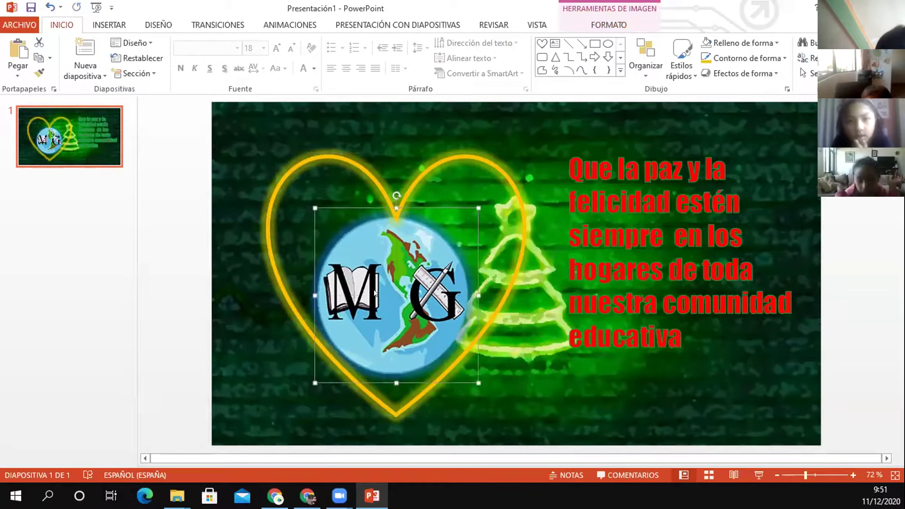